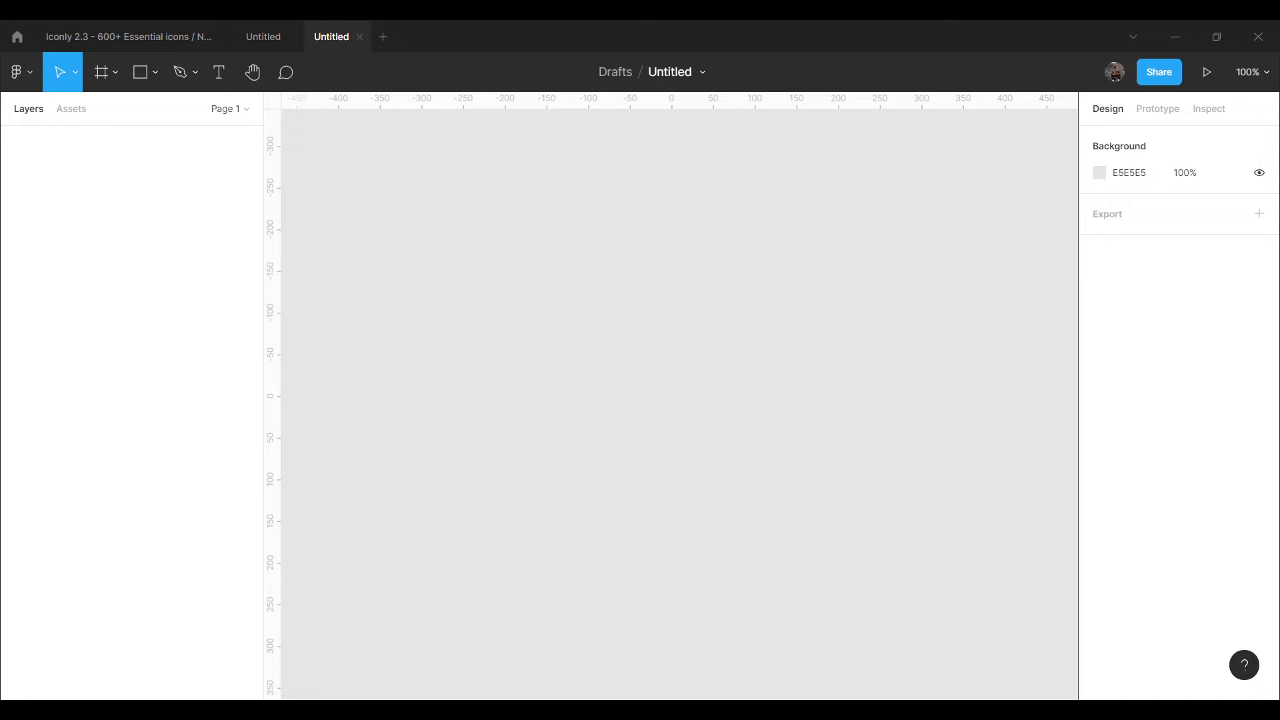
Step: Add an iPhone 13 mini frame and give it a corner radius of 40
click(115, 72)
click(112, 110)
click(1133, 246)
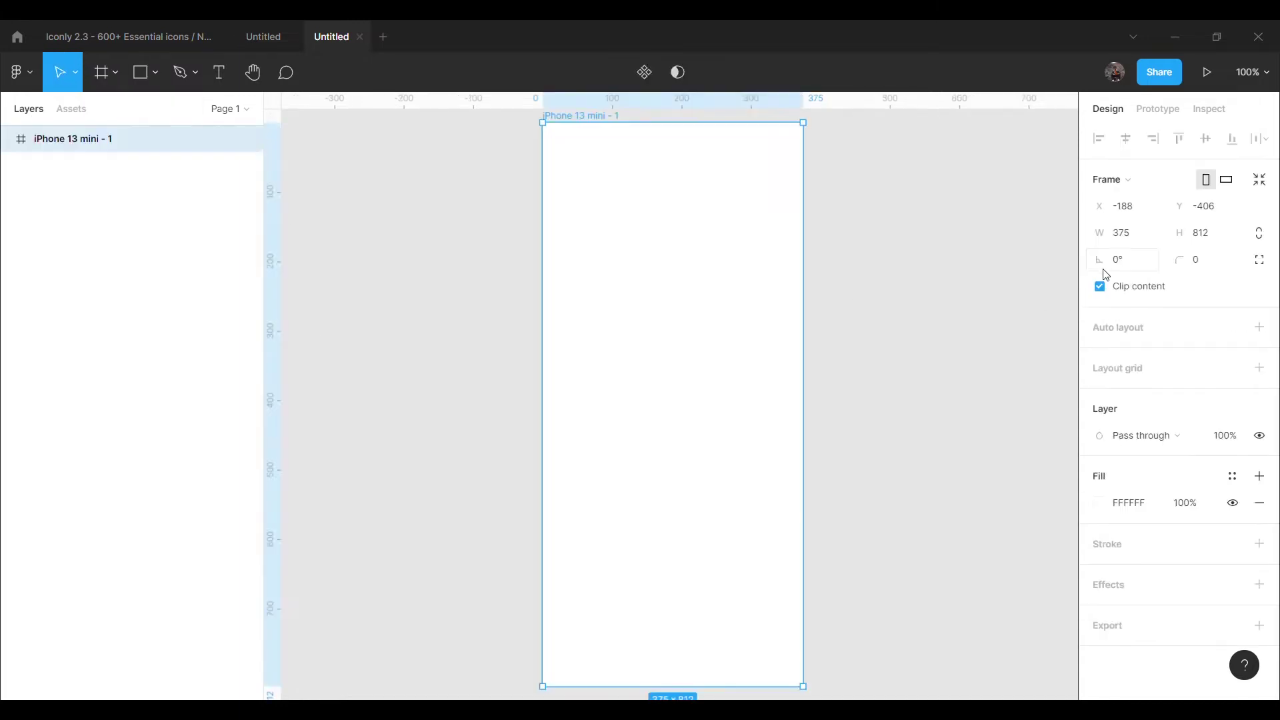
click(884, 392)
key(minus)
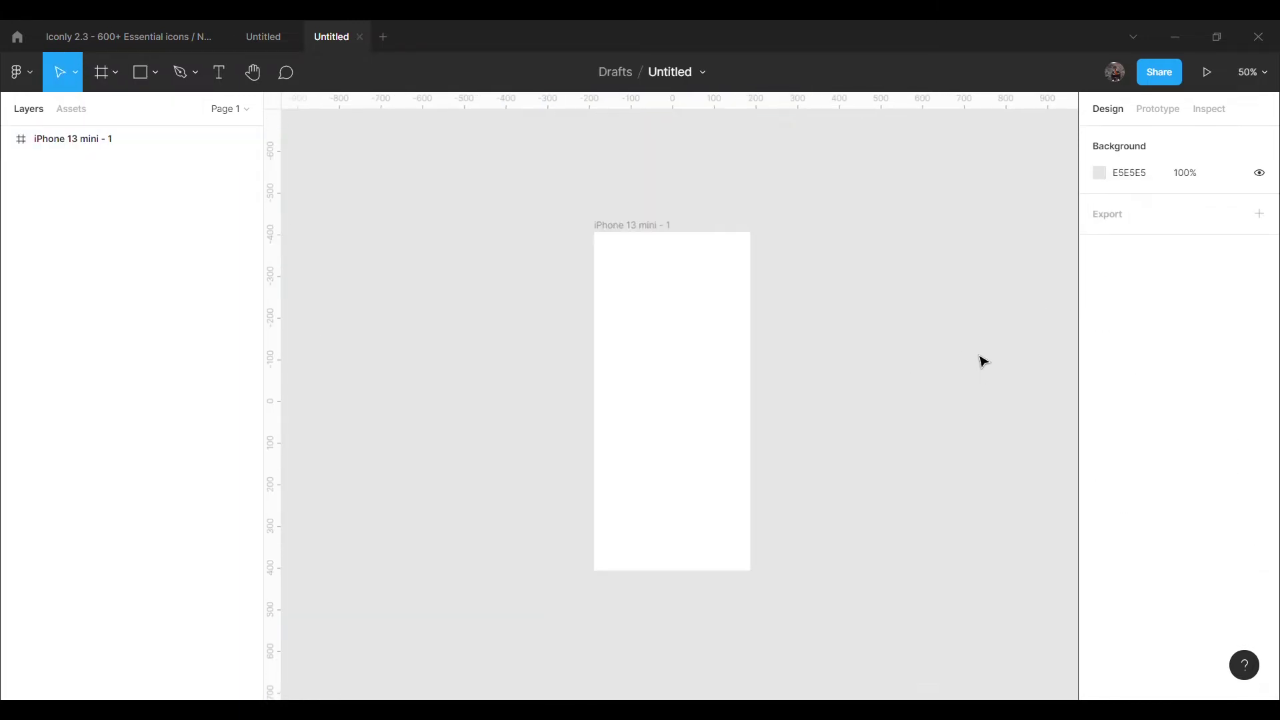
key(ctrl+a)
click(1208, 266)
text(40)
key(Return)
click(967, 325)
key(shift+0)
Step: Drag vertical margin guides onto the frame at x = 32 and x = 345
scroll(962, 405, up, 5)
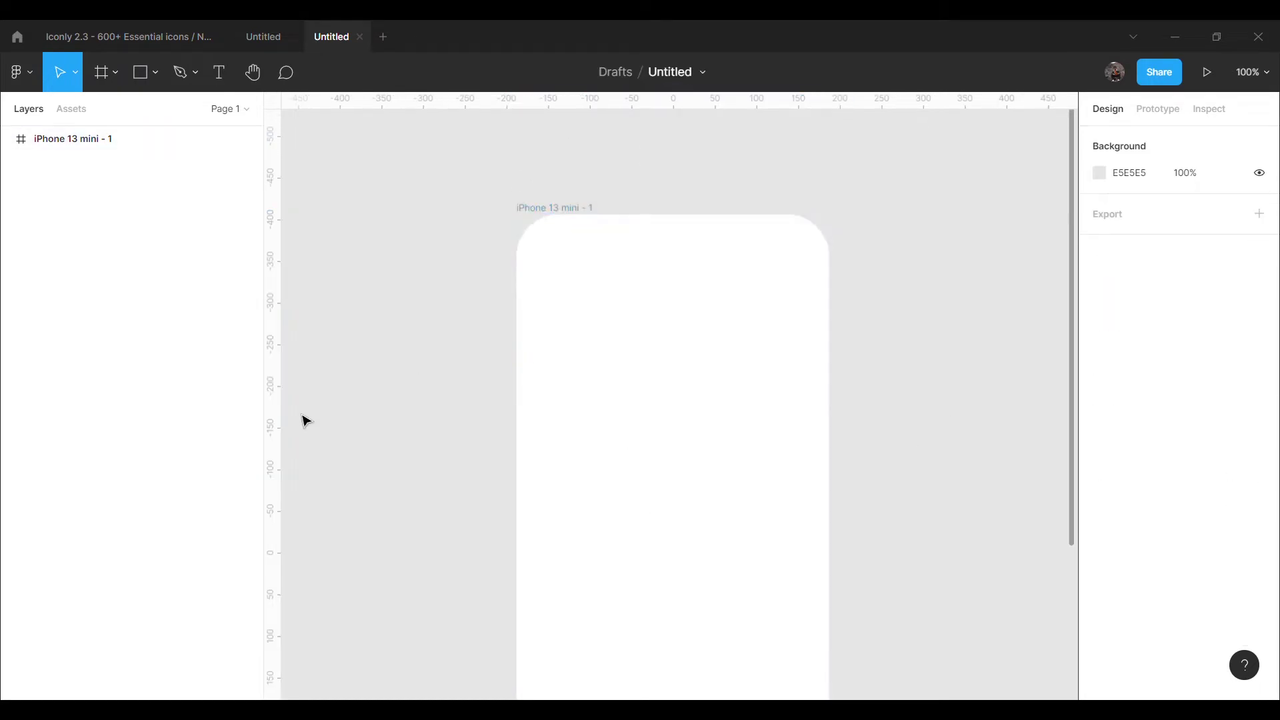
drag(274, 437, 556, 478)
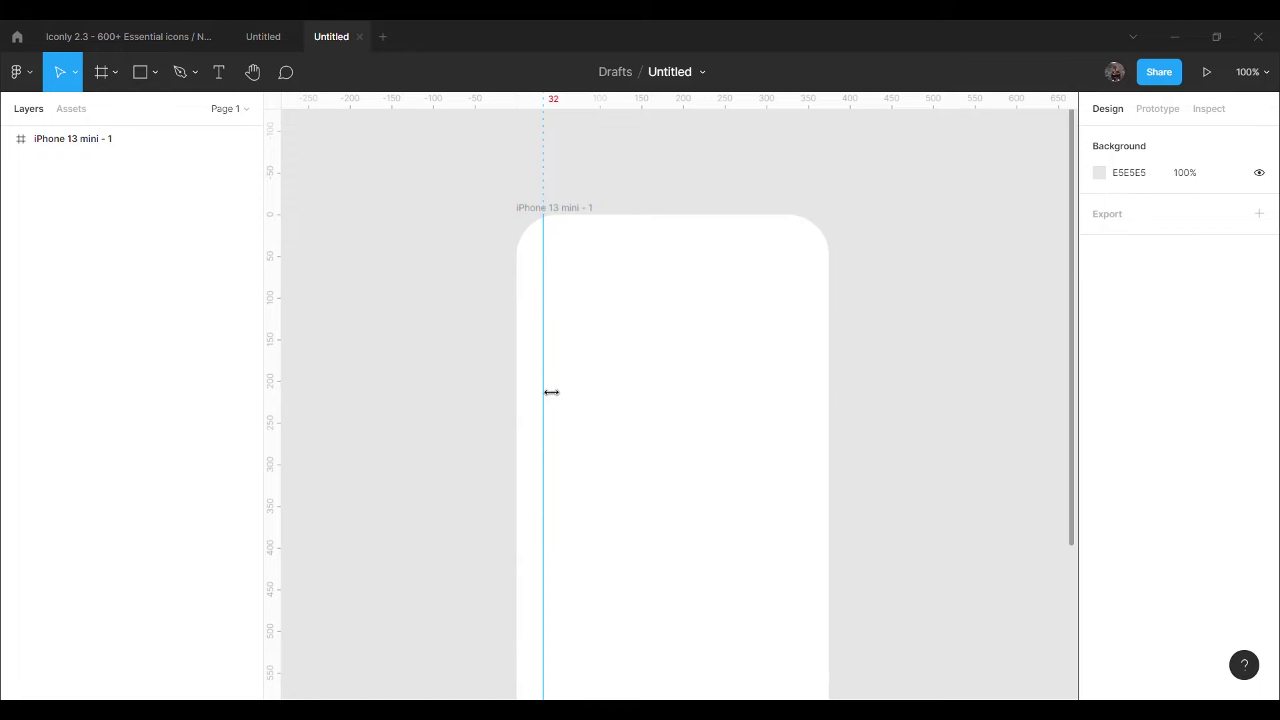
drag(275, 453, 805, 473)
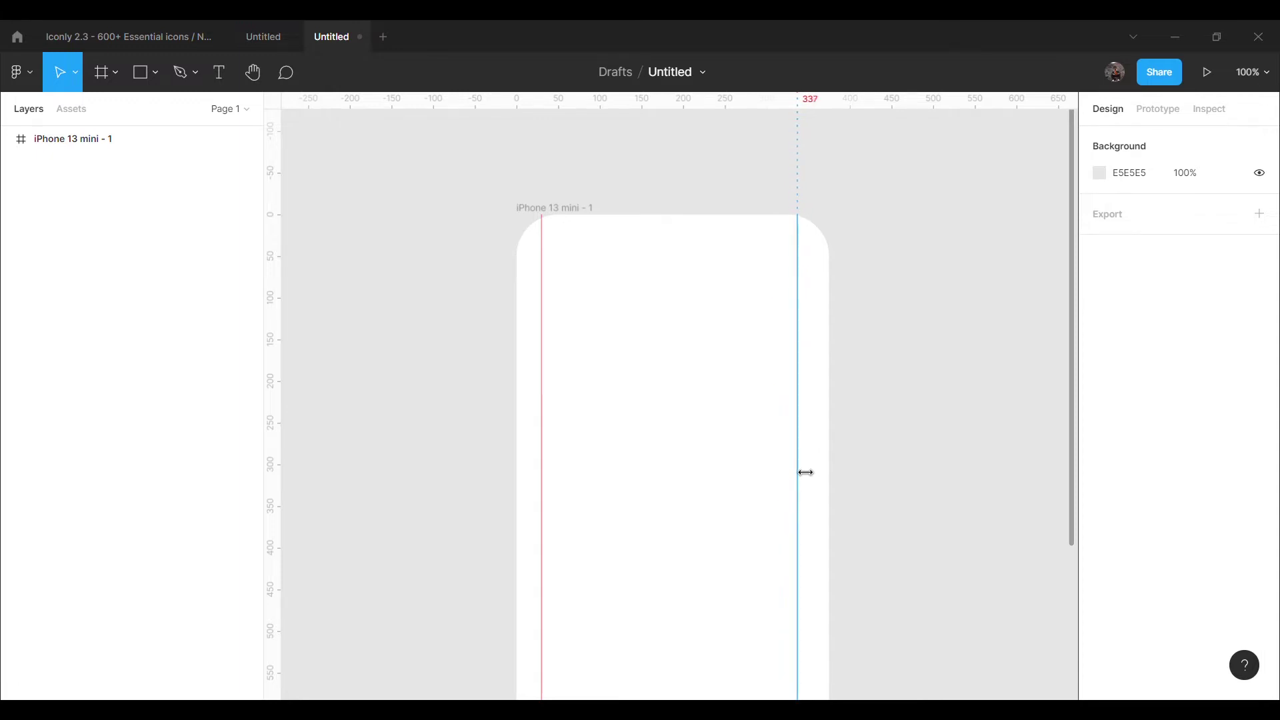
drag(805, 473, 811, 470)
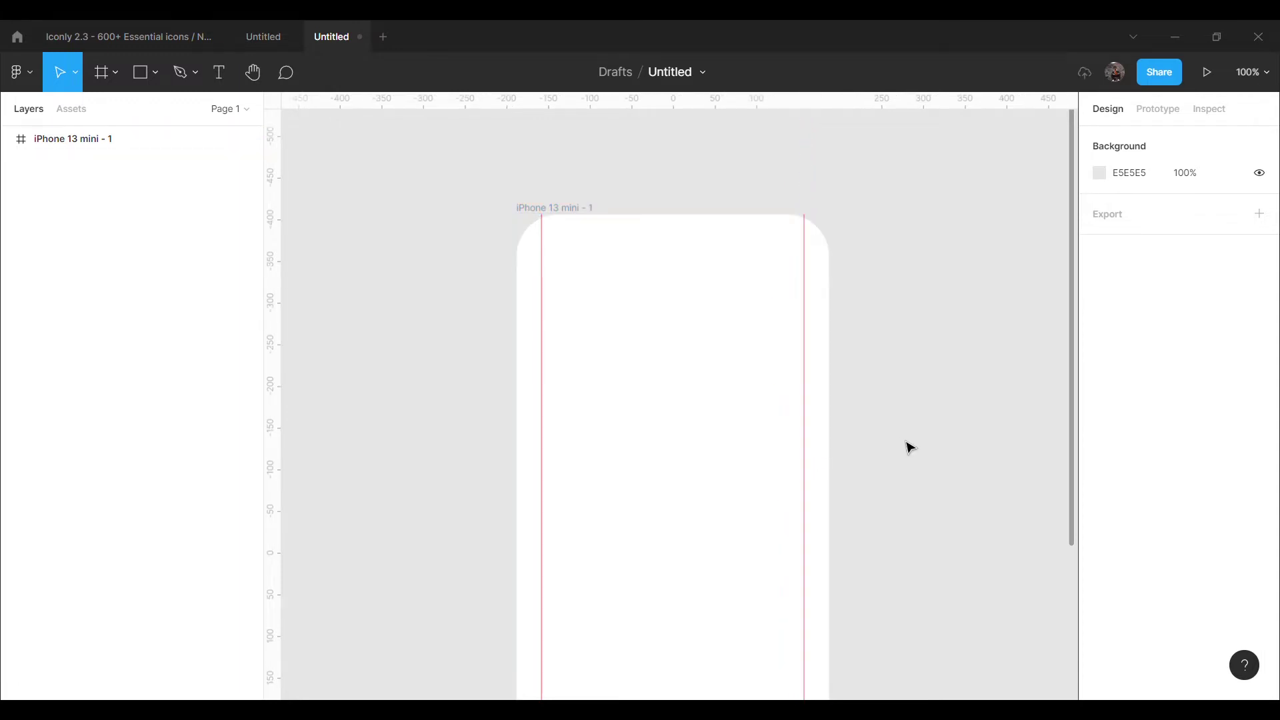
scroll(910, 447, up, 1)
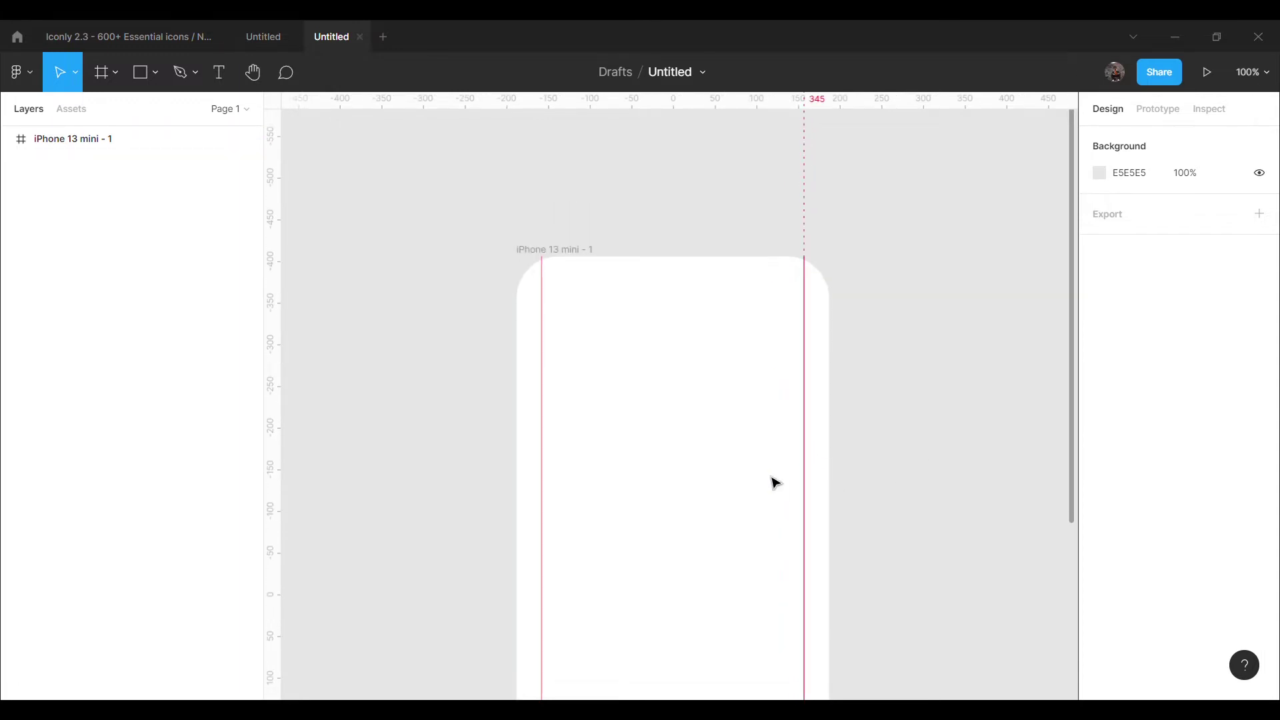
scroll(937, 474, down, 2)
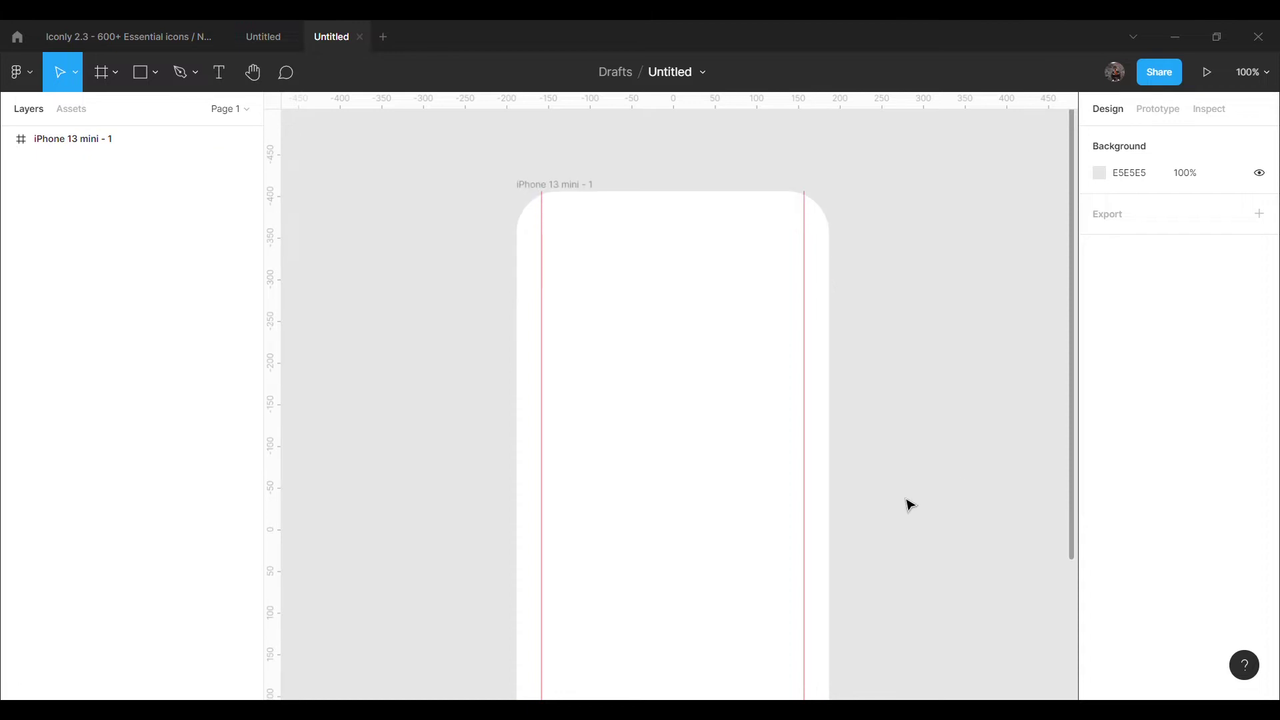
Step: Create a 'me.' text layer on the canvas
click(218, 72)
click(339, 246)
text(me.)
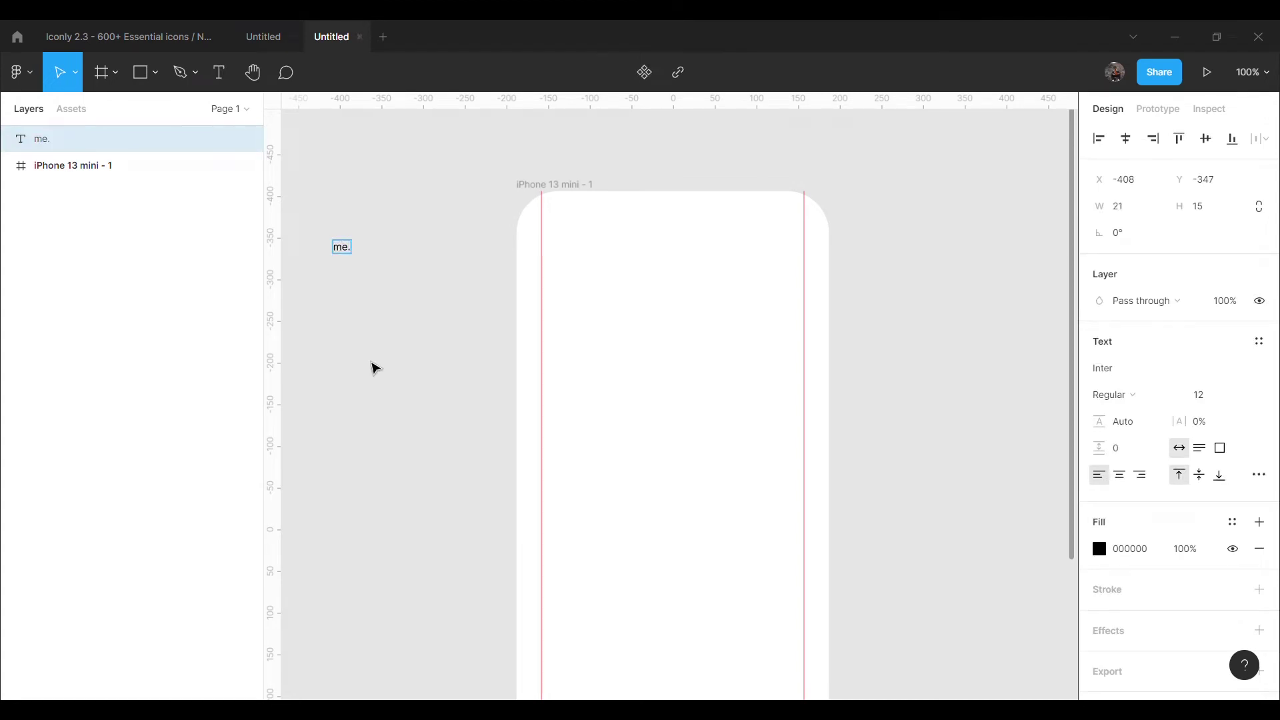
key(Escape)
Step: Set the 'me.' text to Futura Bold at font size 50
click(1207, 400)
text(50)
key(Return)
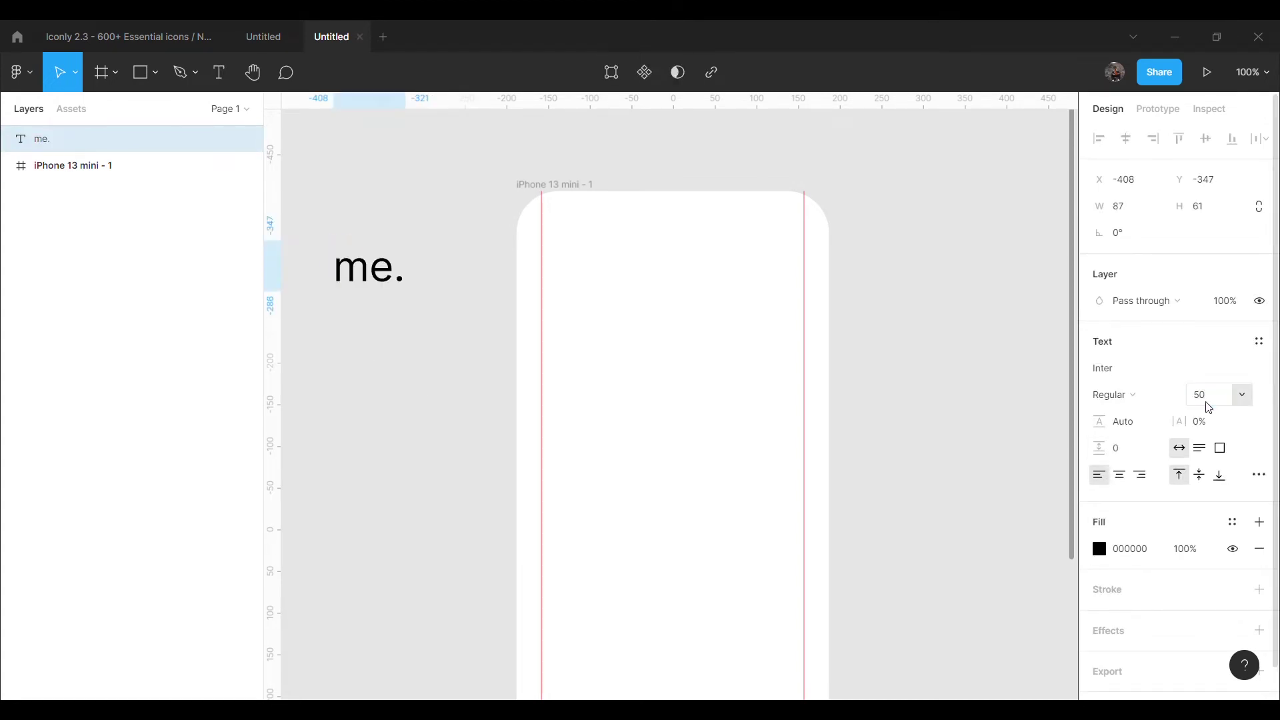
click(1123, 374)
text(Futura)
key(Return)
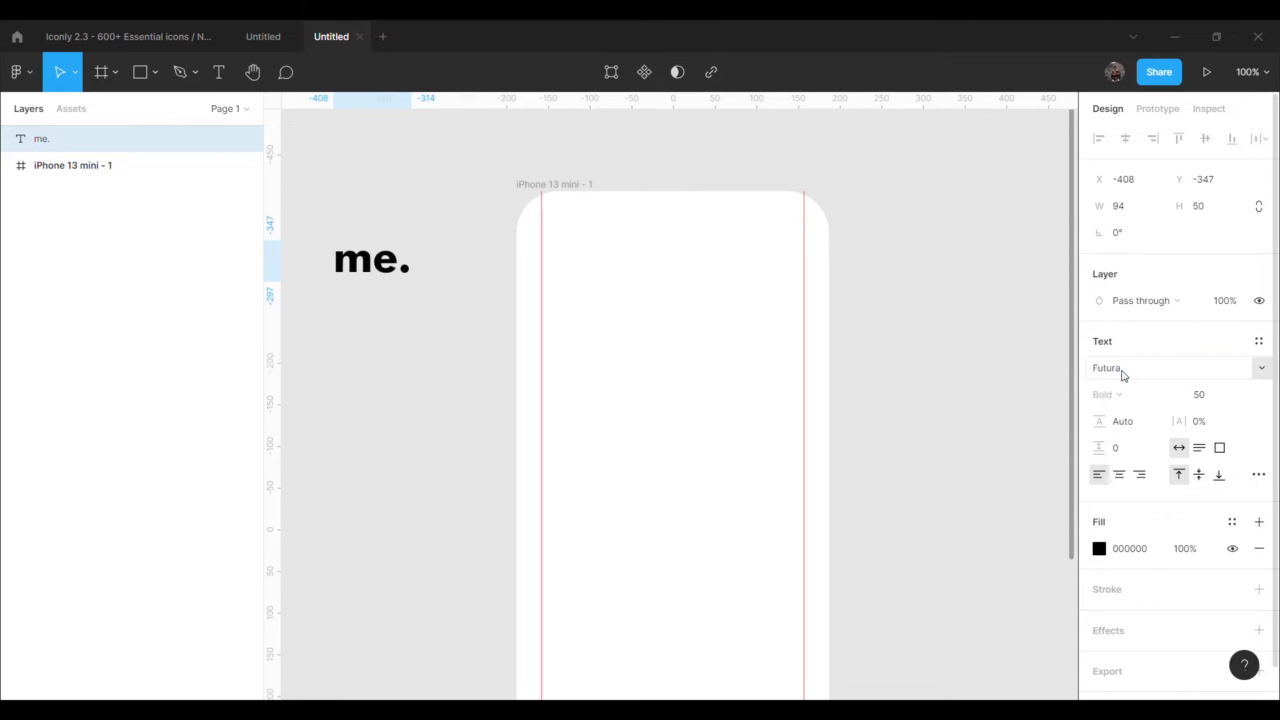
click(926, 340)
Step: Move the 'me.' text into the frame's top-left corner at X 30, Y 46
click(402, 279)
drag(402, 279, 620, 280)
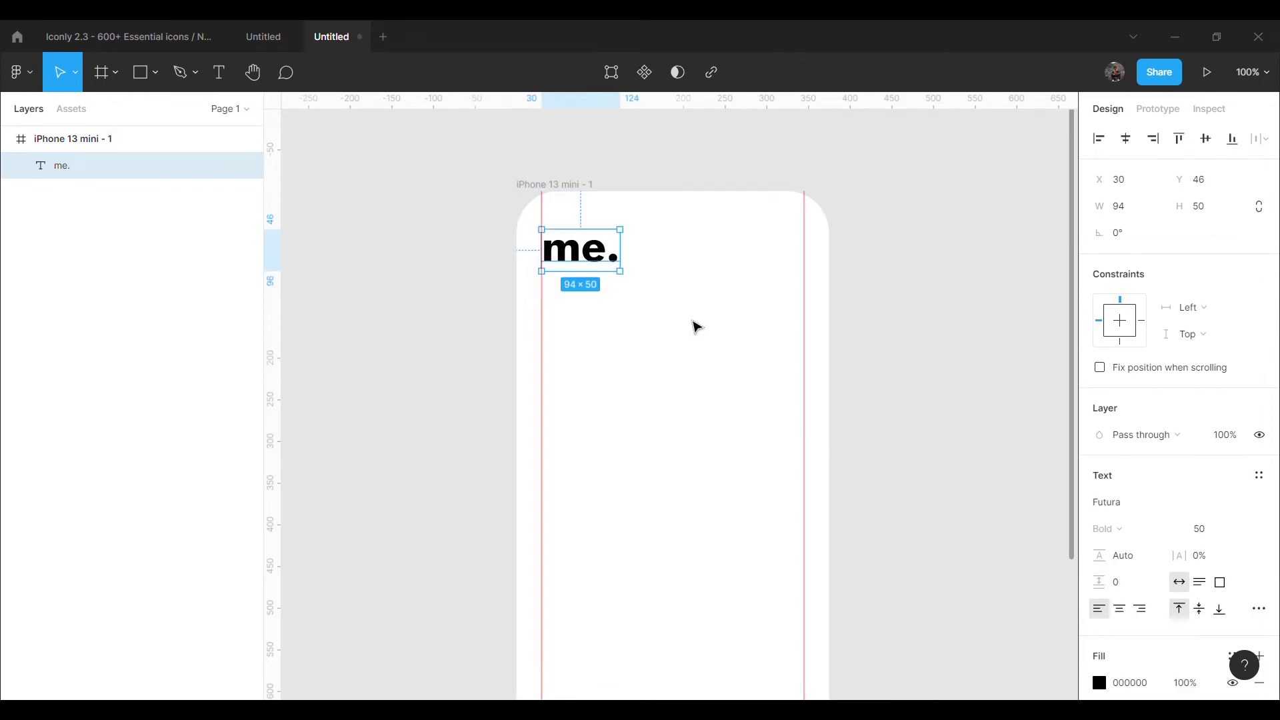
click(542, 409)
click(100, 138)
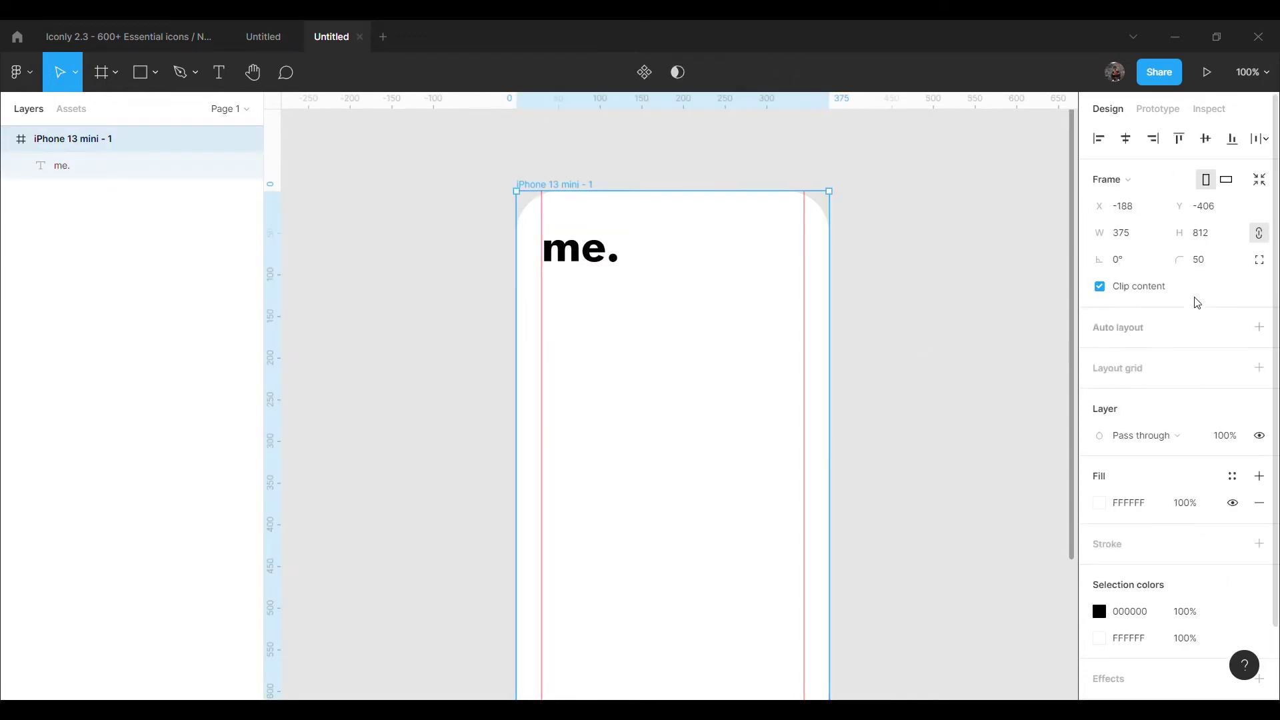
Step: Add a Columns layout grid (5 columns, gutter 20) to the iPhone frame
click(1259, 368)
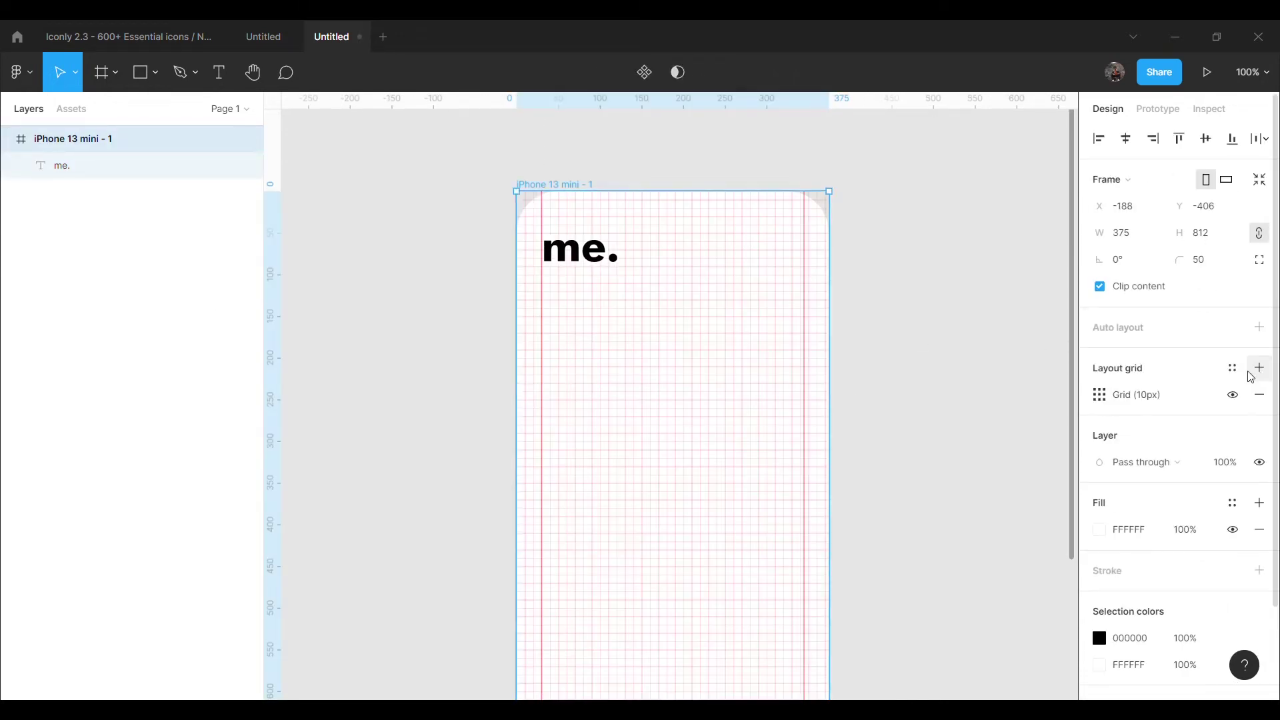
click(1099, 394)
click(921, 398)
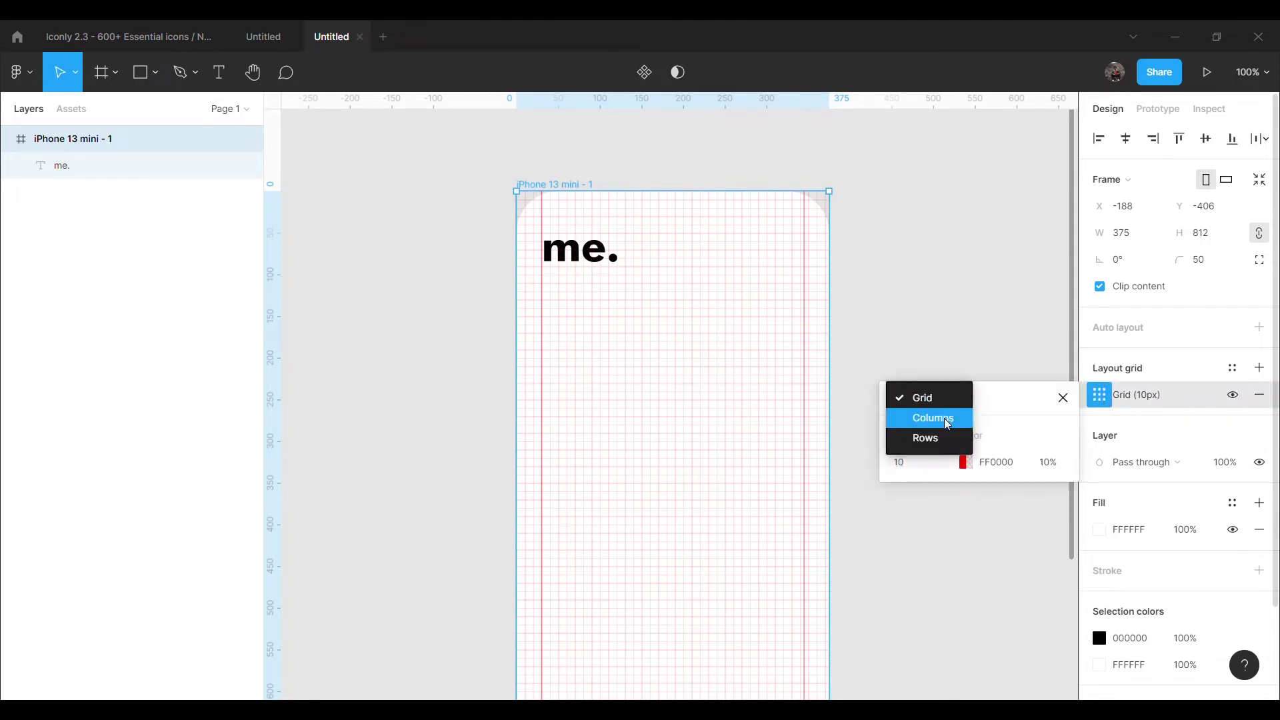
click(933, 418)
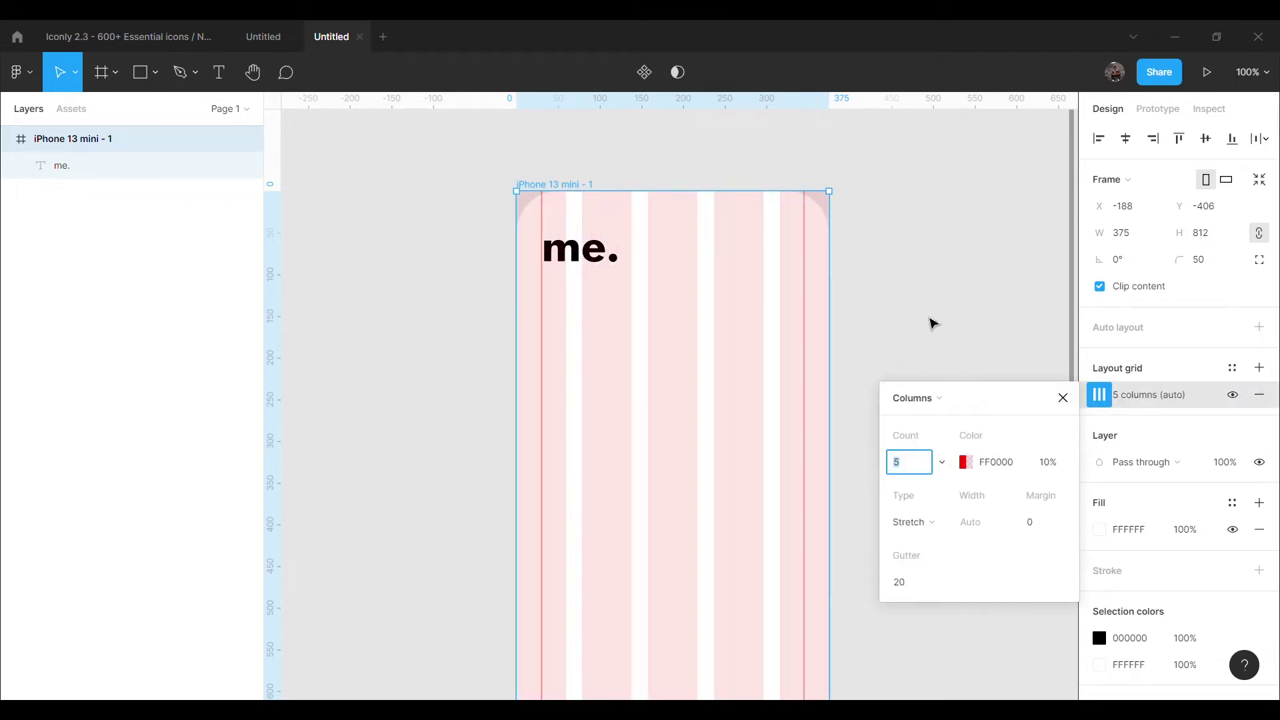
click(931, 324)
Step: Paste the Chair image group into the design
scroll(943, 380, down, 2)
scroll(942, 380, up, 1)
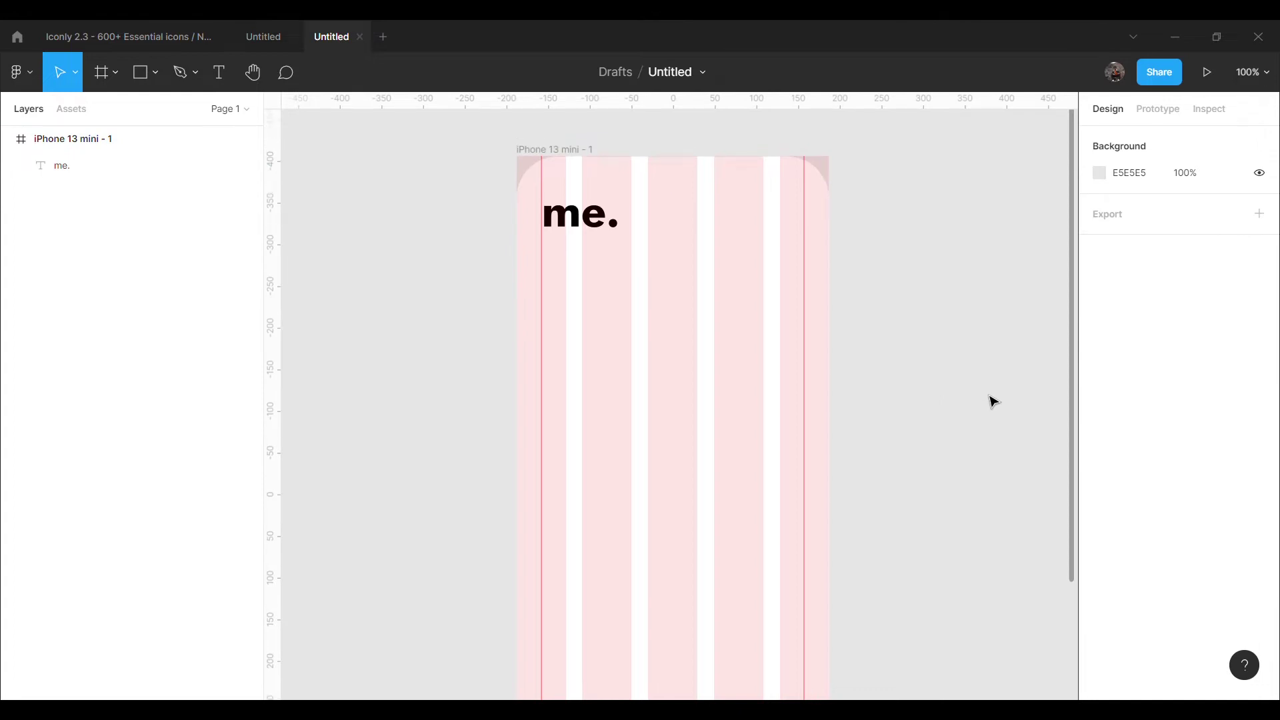
scroll(993, 402, up, 1)
key(ctrl+v)
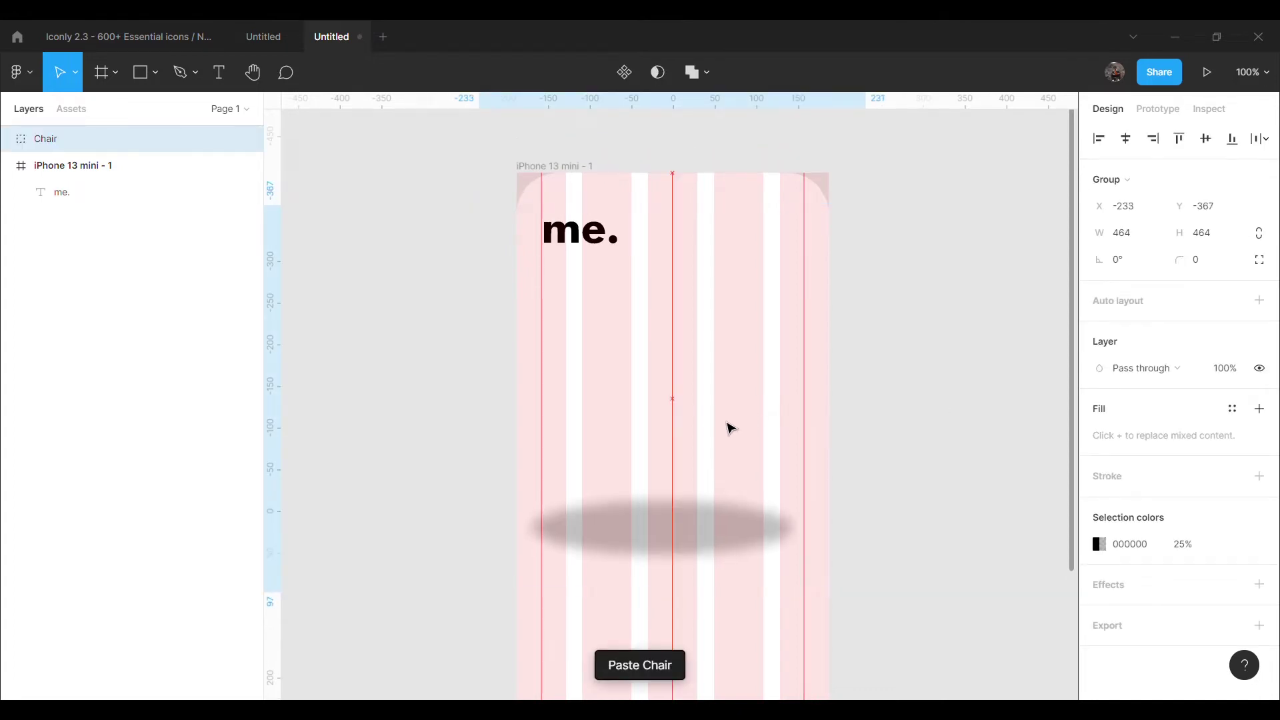
Step: Drag the Chair group into the iPhone frame below the 'me.' heading
drag(730, 427, 478, 693)
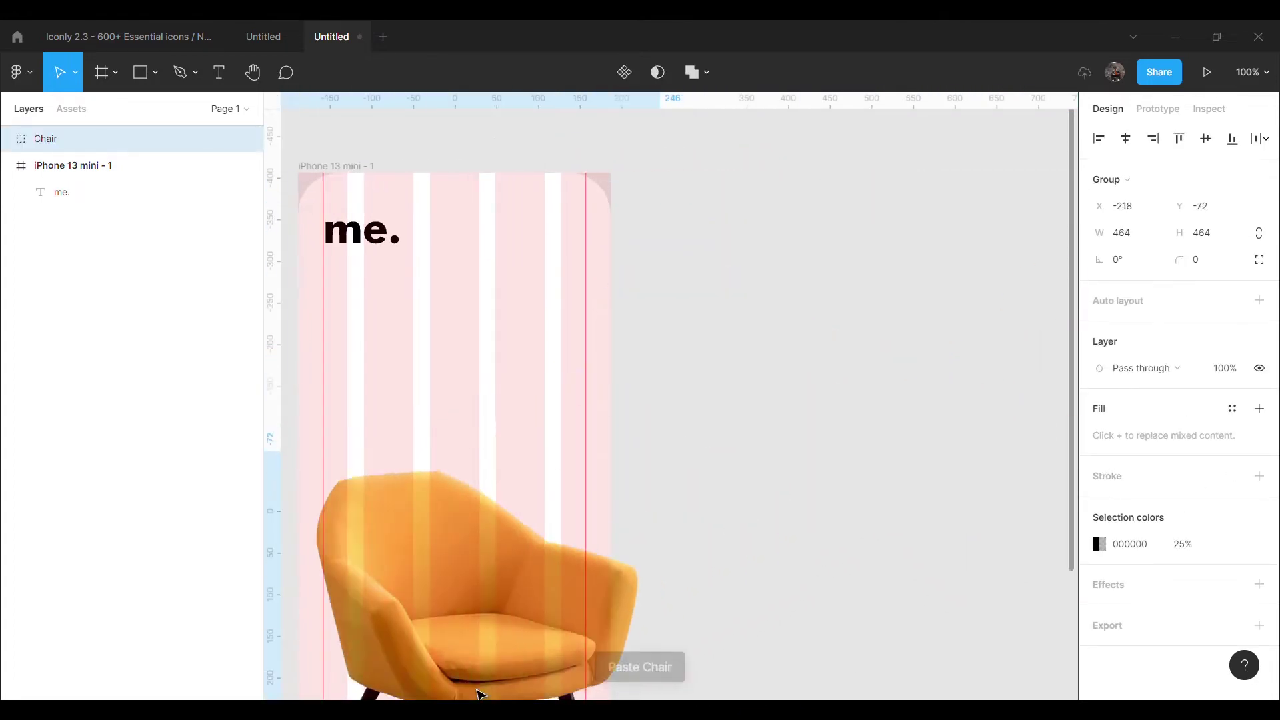
drag(479, 693, 528, 329)
scroll(627, 469, up, 6)
scroll(609, 491, up, 2)
scroll(614, 491, down, 3)
scroll(611, 491, down, 1)
scroll(747, 455, down, 2)
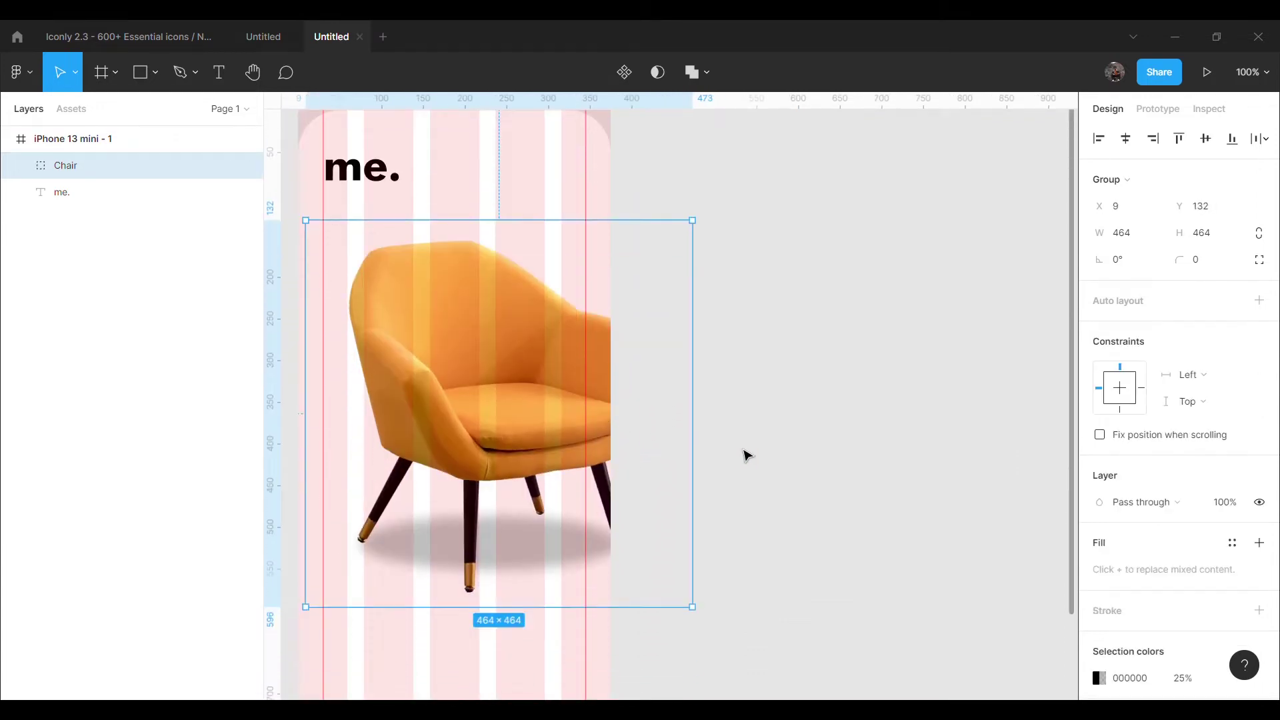
click(746, 456)
Step: Zoom to 85% and nudge the chair into place at X 23, Y 124
click(1244, 79)
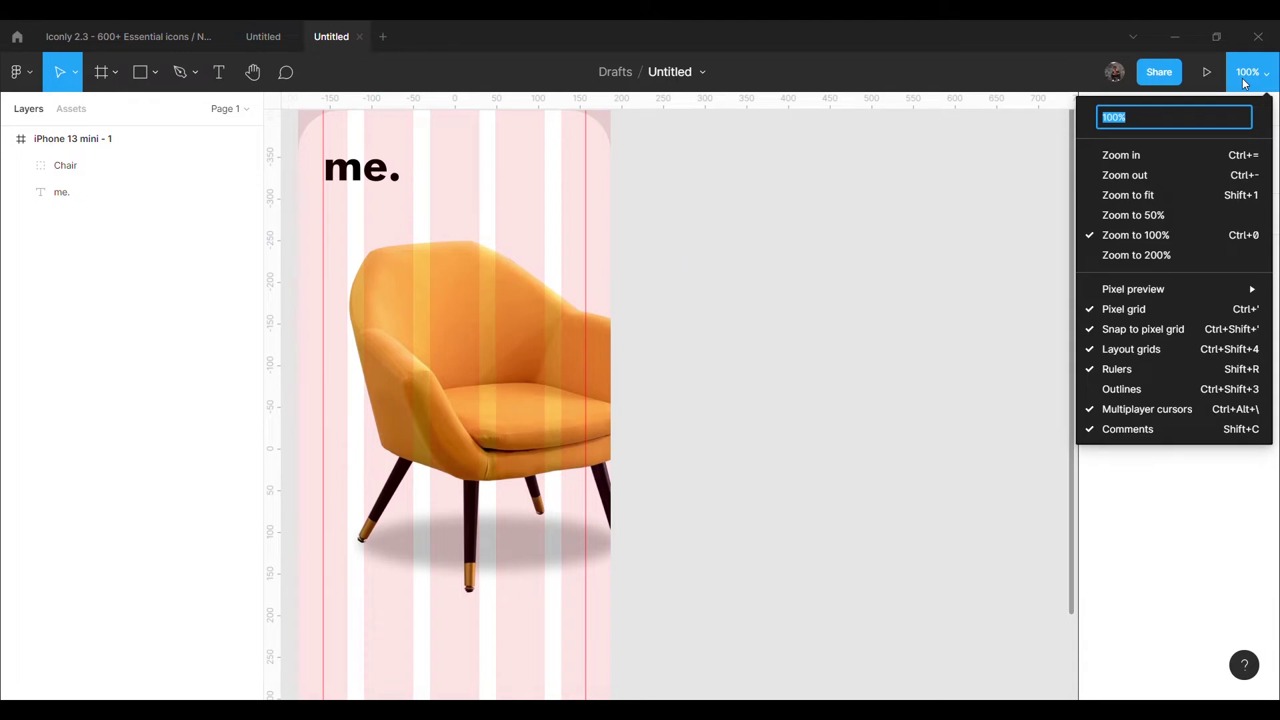
text(85)
key(Return)
scroll(760, 385, up, 2)
scroll(739, 388, down, 3)
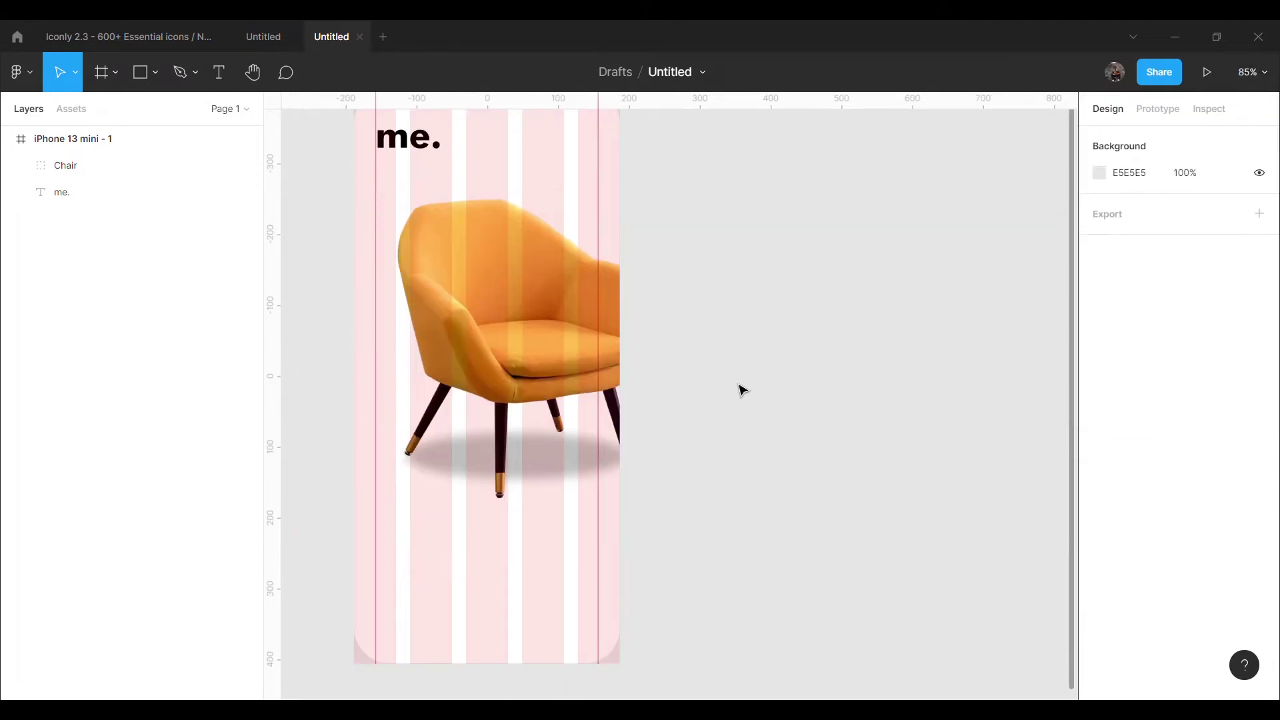
click(544, 321)
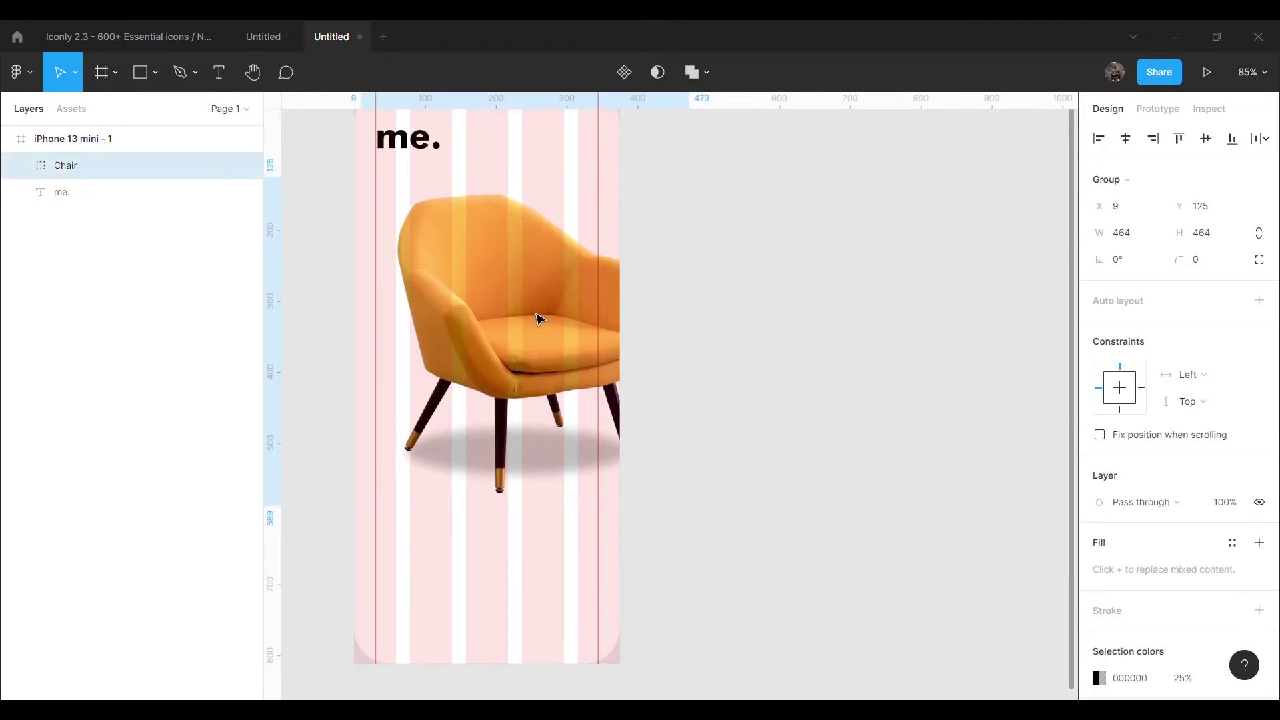
drag(545, 314, 546, 314)
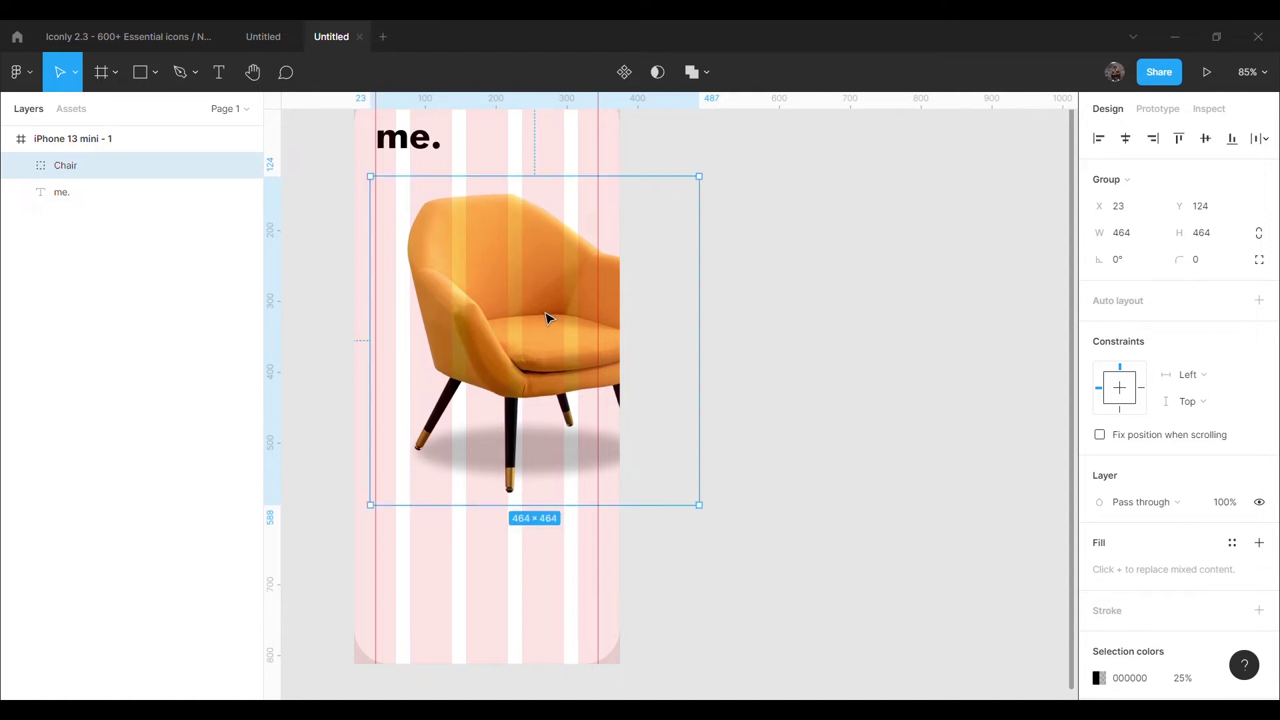
click(825, 434)
scroll(803, 500, down, 2)
Step: Add a 'Chairs For You' text heading broken onto two lines
key(t)
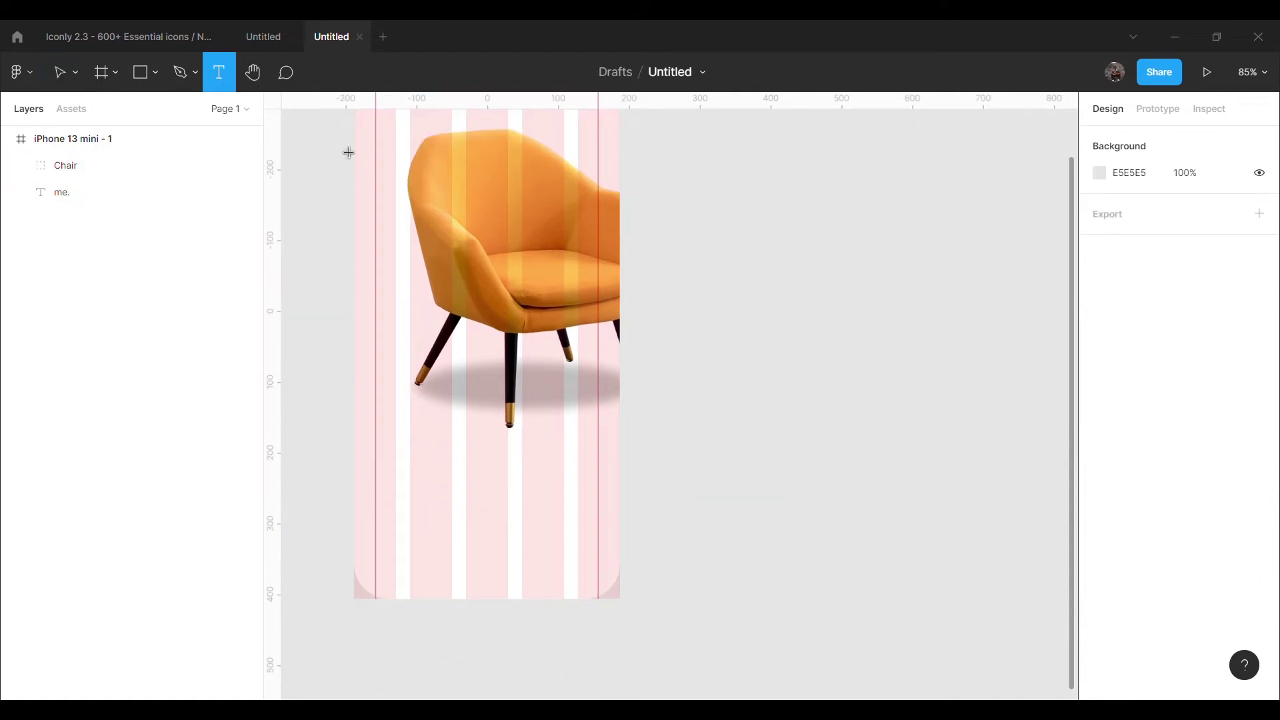
click(720, 344)
text(Chairs For Y)
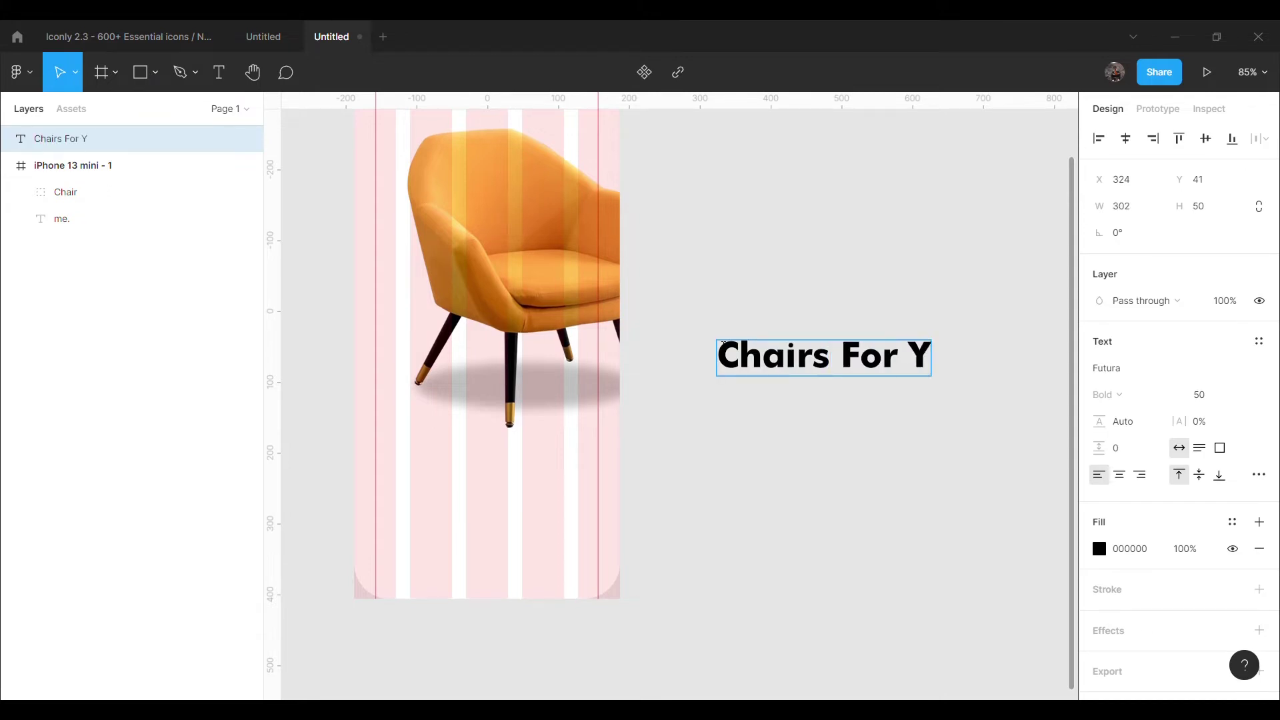
text(ou)
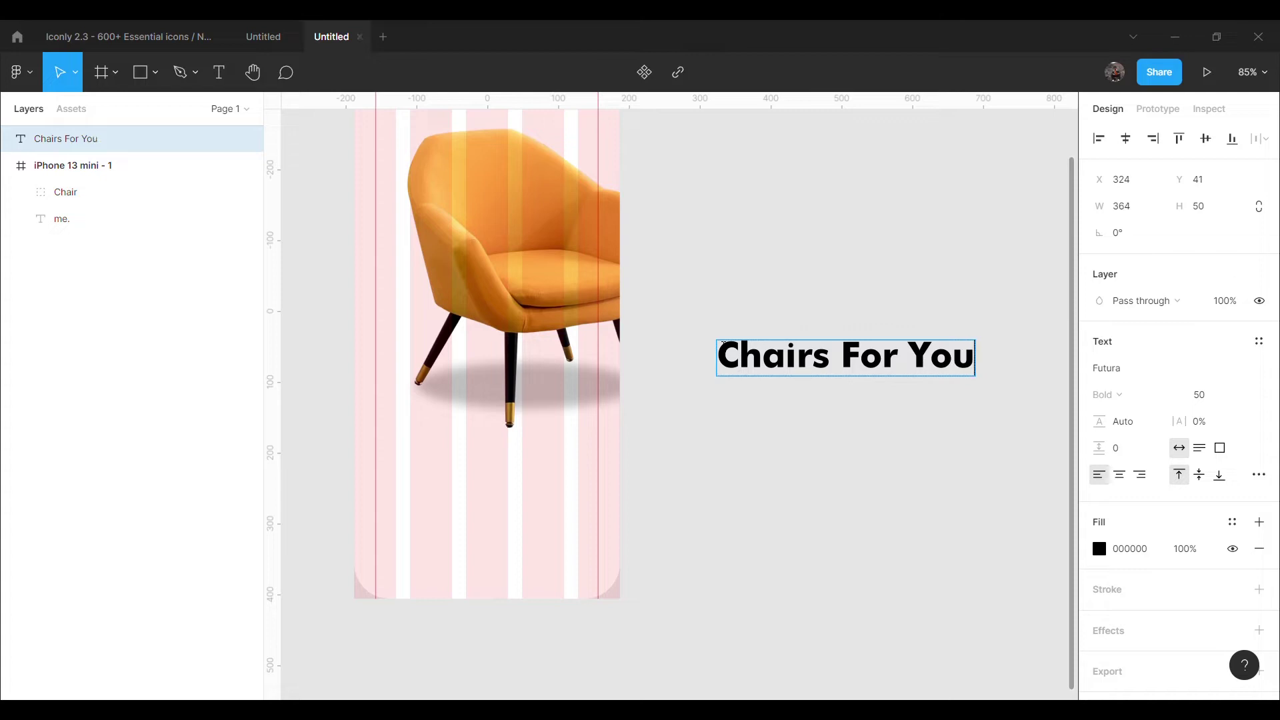
key(Return)
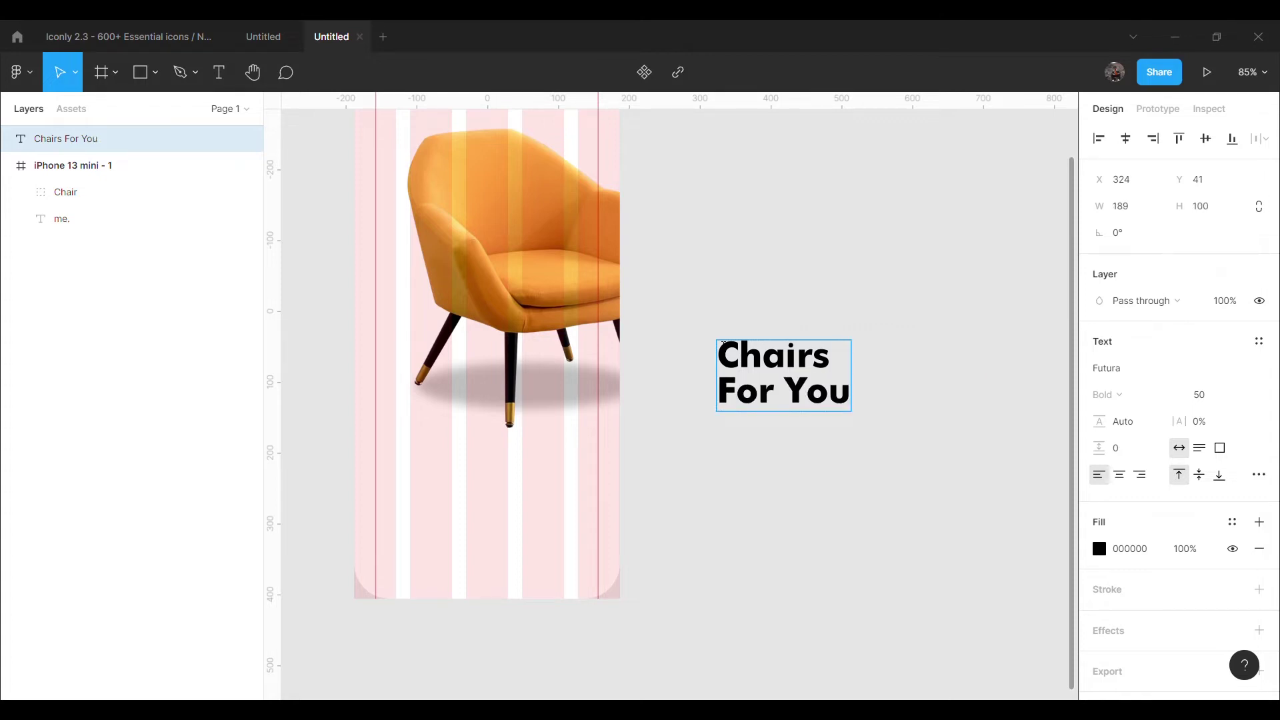
key(Escape)
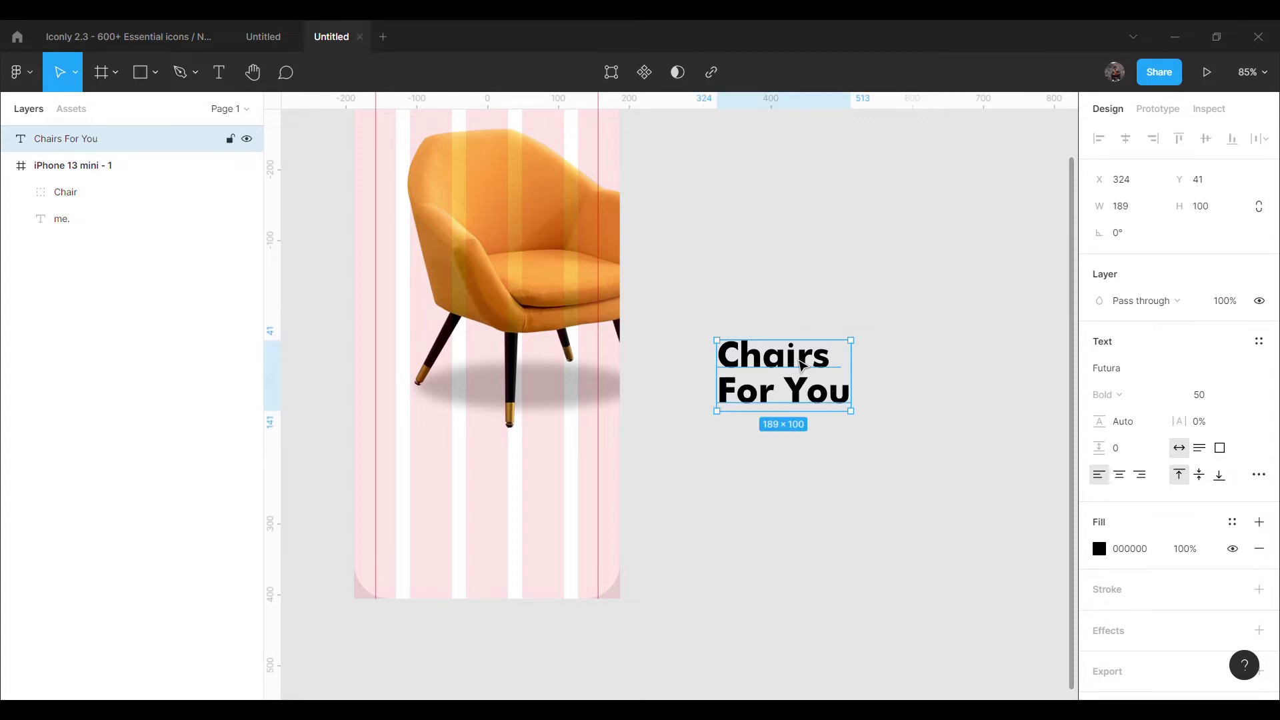
Step: Give the heading 3% letter spacing and move it to the screen's lower left
click(1203, 430)
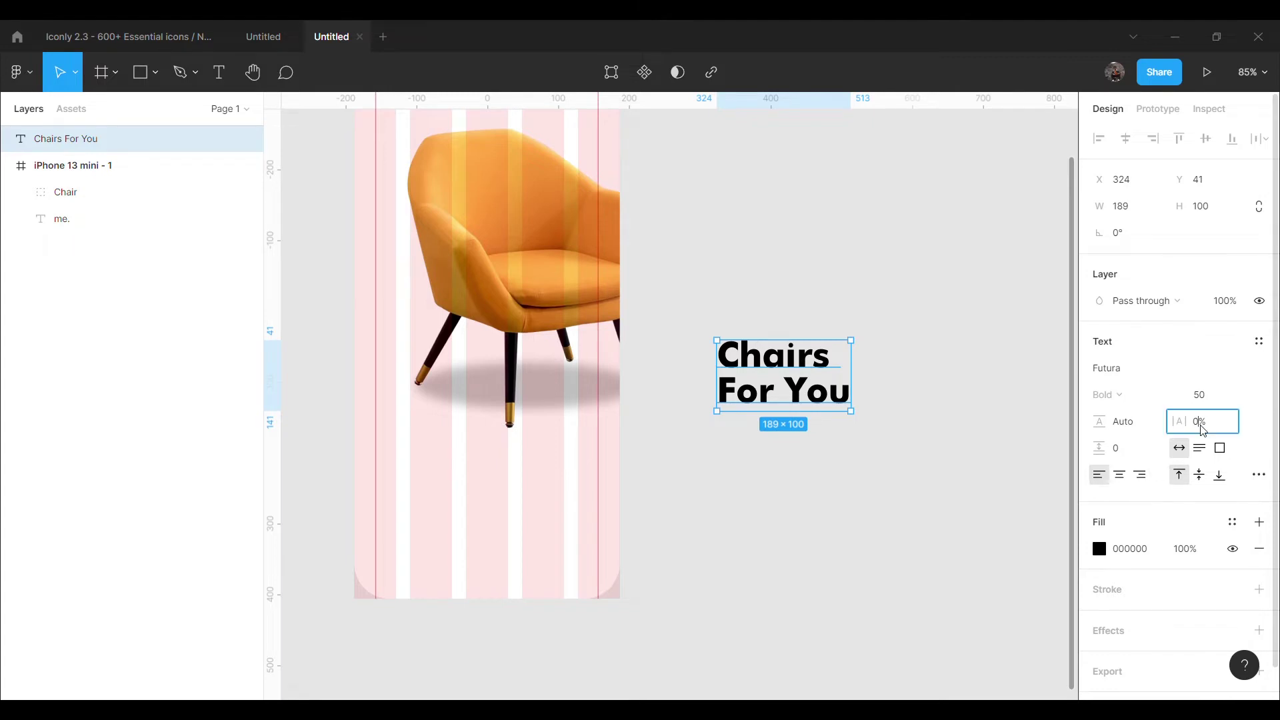
text(3)
key(Return)
click(906, 557)
mouse_move(803, 383)
mouse_down()
mouse_move(501, 520)
mouse_move(477, 499)
mouse_up()
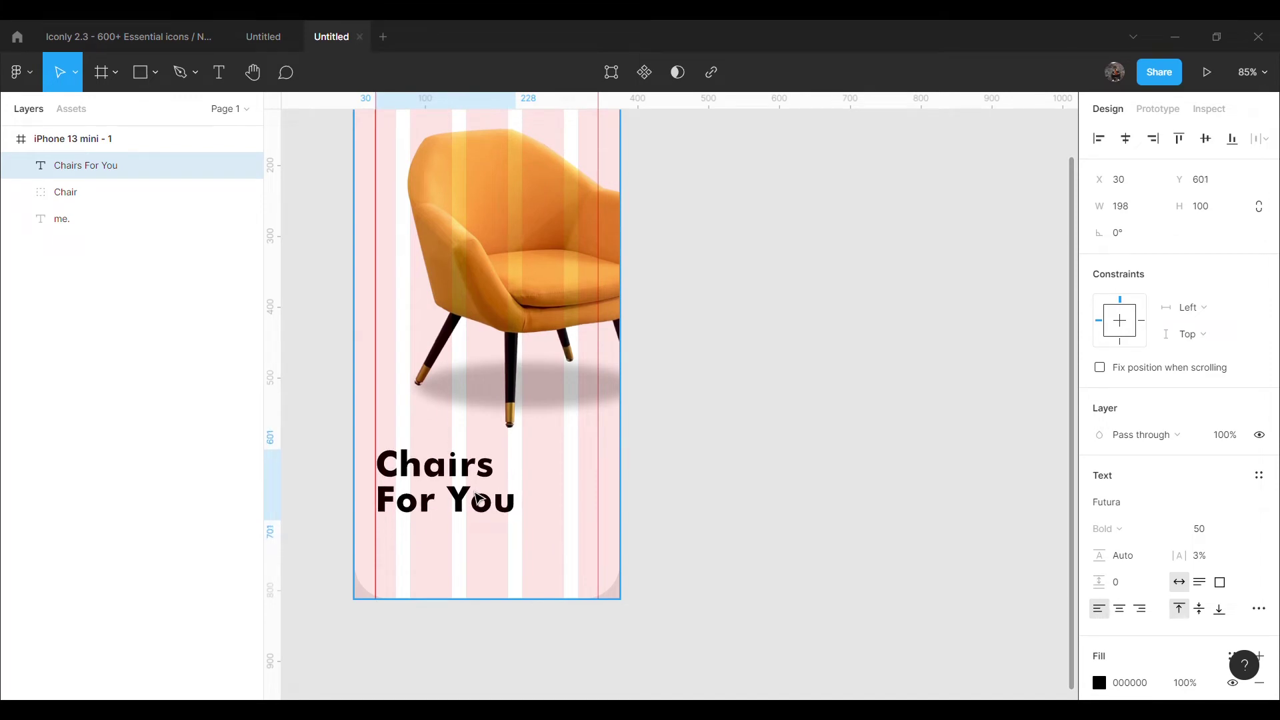
click(700, 490)
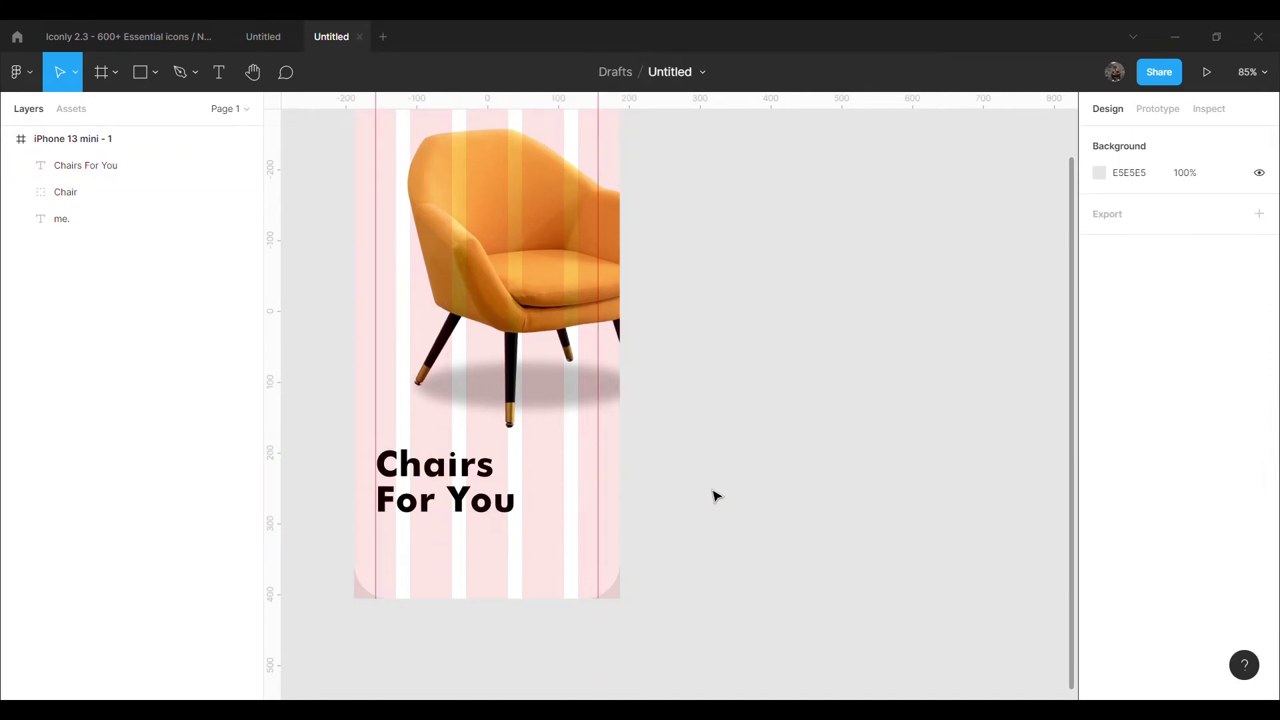
Step: Draw a small rectangle beside the phone screen with corner radius 10
scroll(602, 558, down, 1)
scroll(382, 623, left, 5)
scroll(820, 594, down, 2)
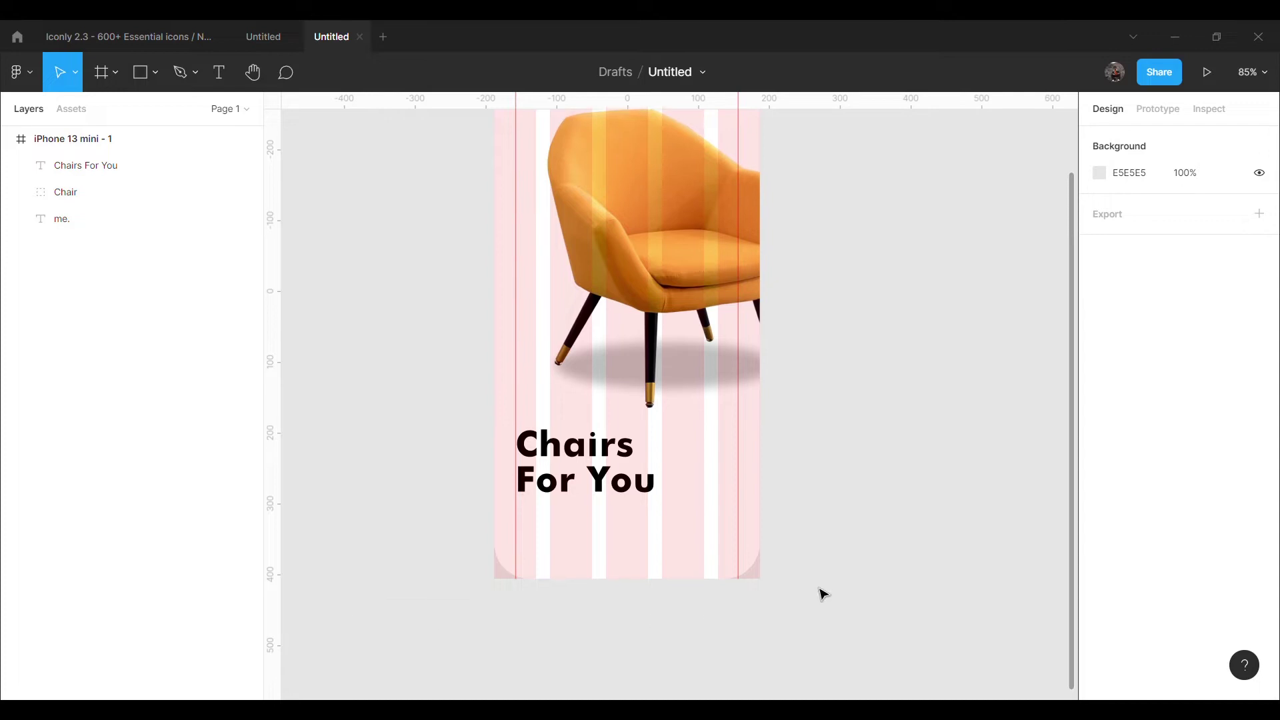
scroll(795, 555, down, 1)
click(155, 72)
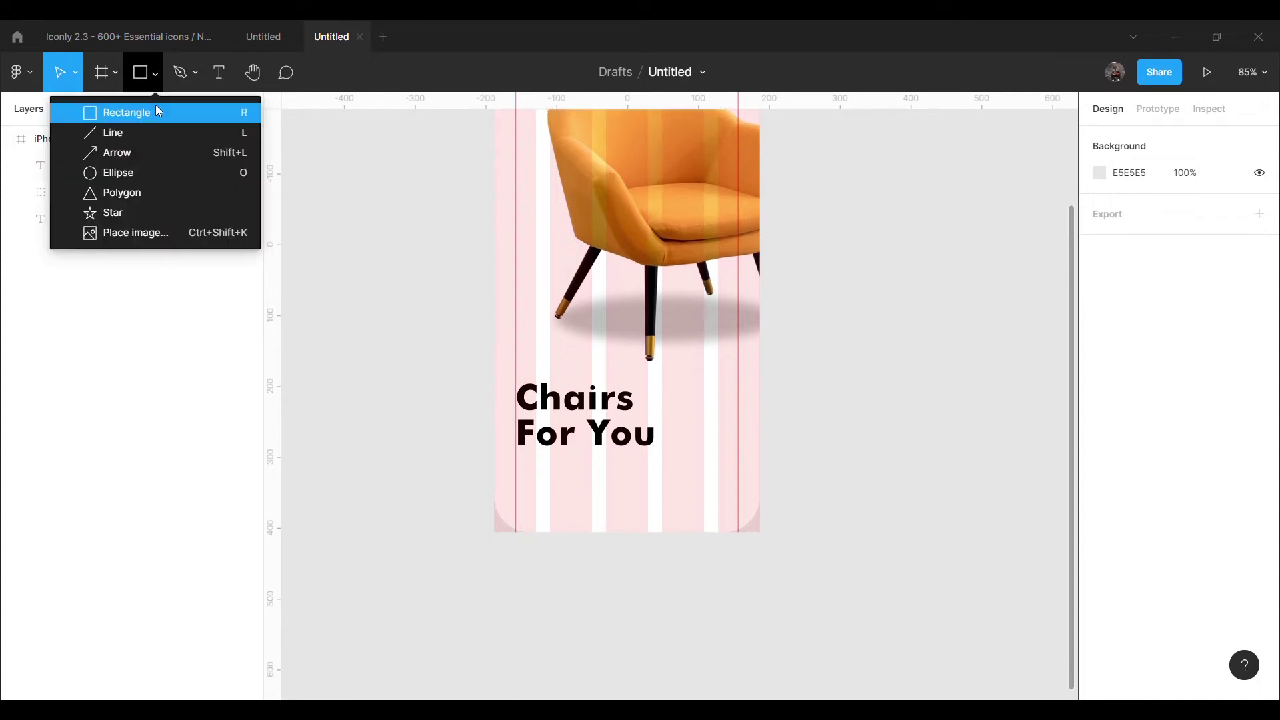
click(130, 108)
drag(815, 314, 839, 321)
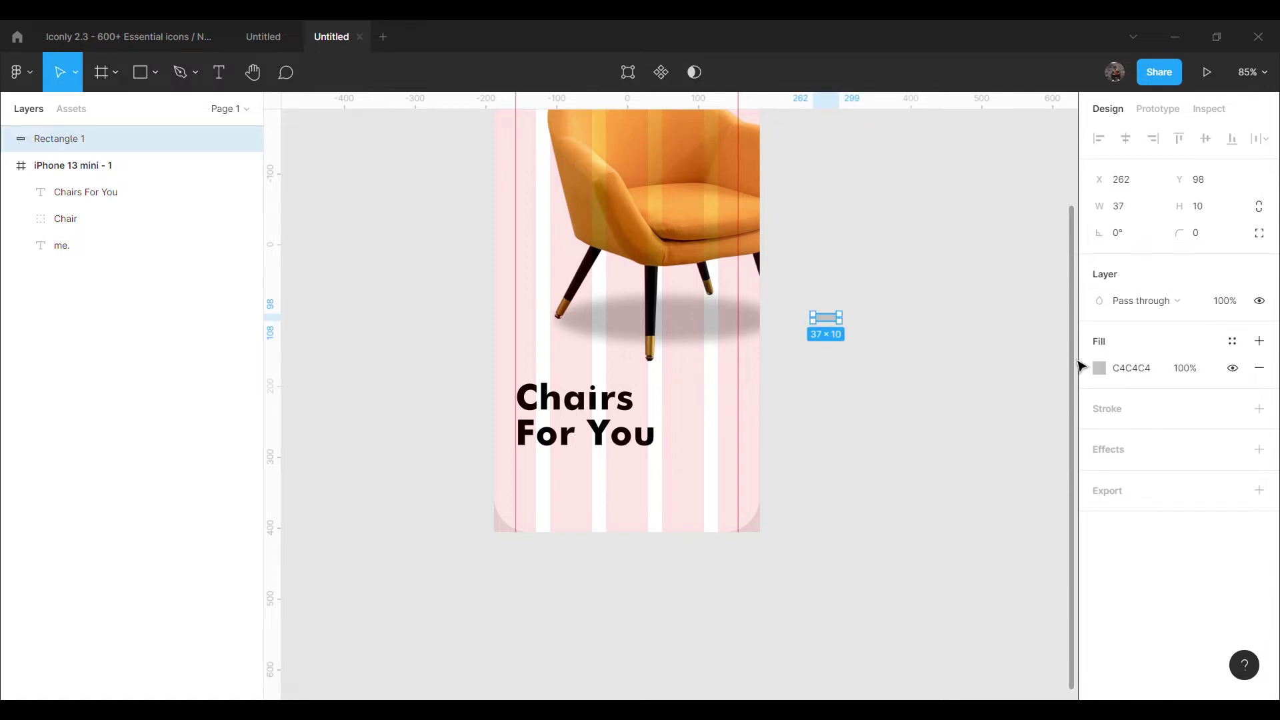
click(1195, 237)
text(10)
key(Return)
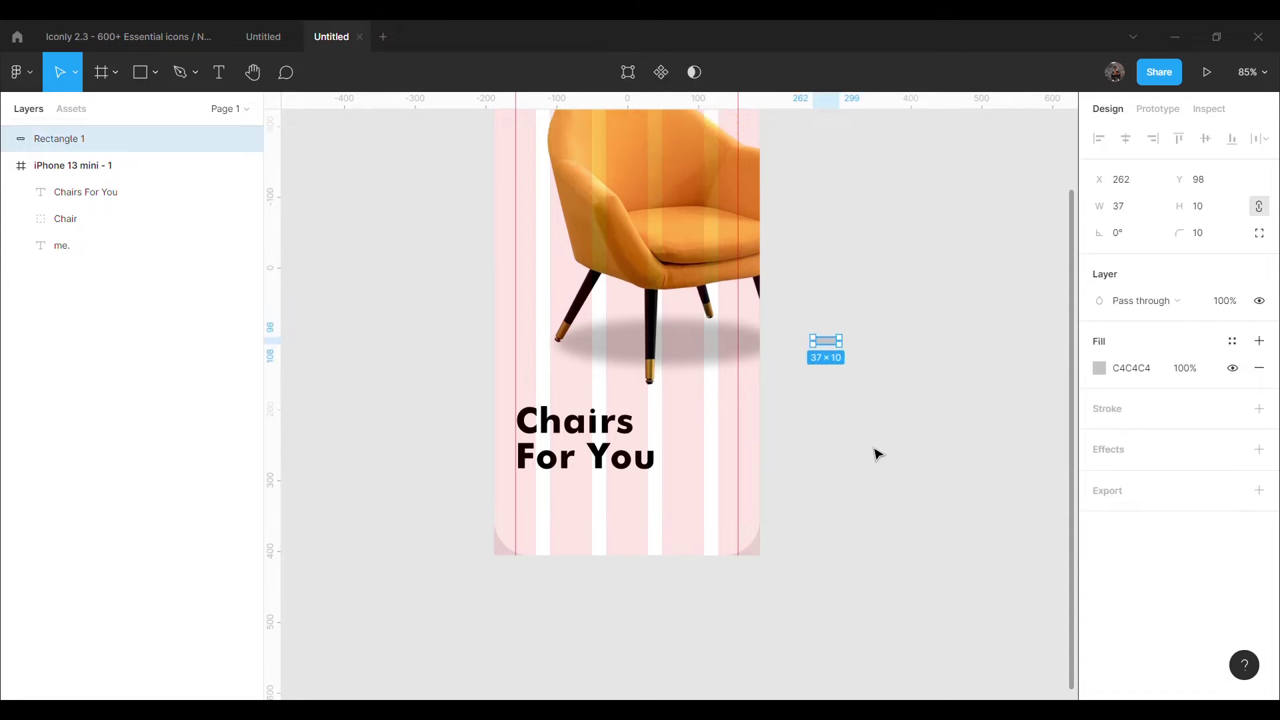
Step: Move the rectangle under the heading and set its height to 8
scroll(877, 454, up, 3)
scroll(877, 453, down, 1)
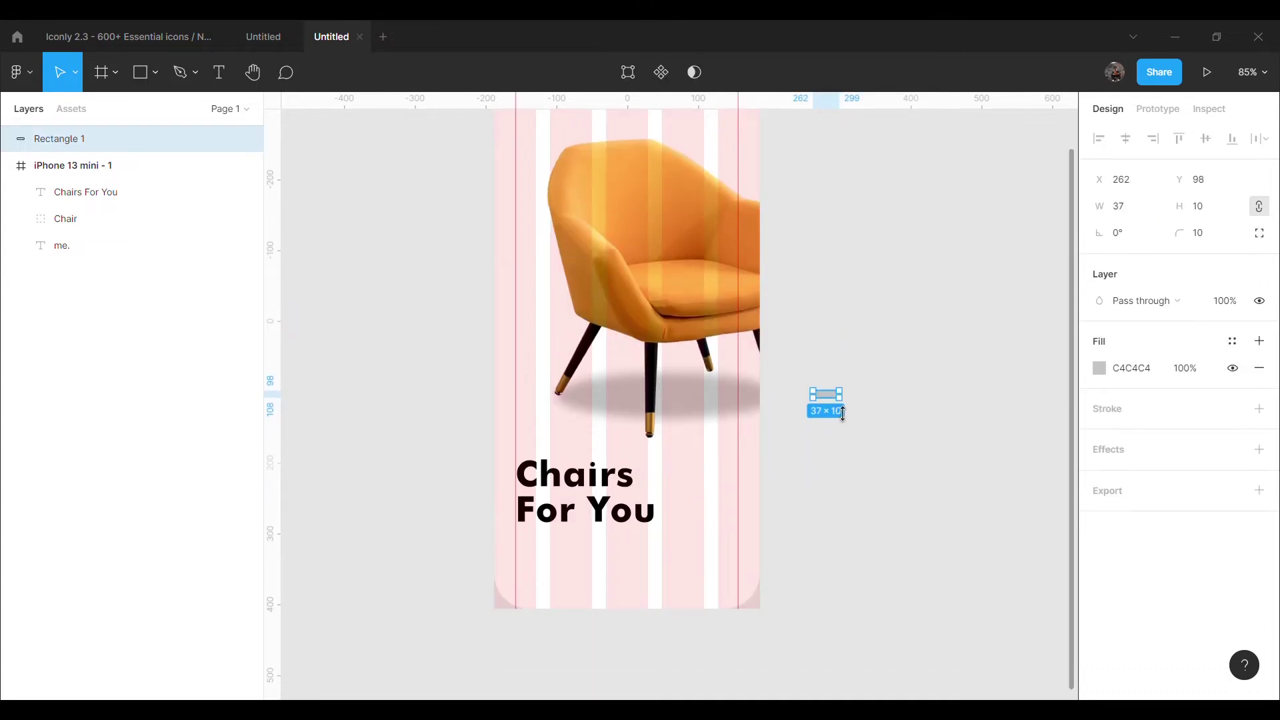
mouse_move(835, 397)
mouse_down()
mouse_move(600, 566)
mouse_move(605, 555)
mouse_up()
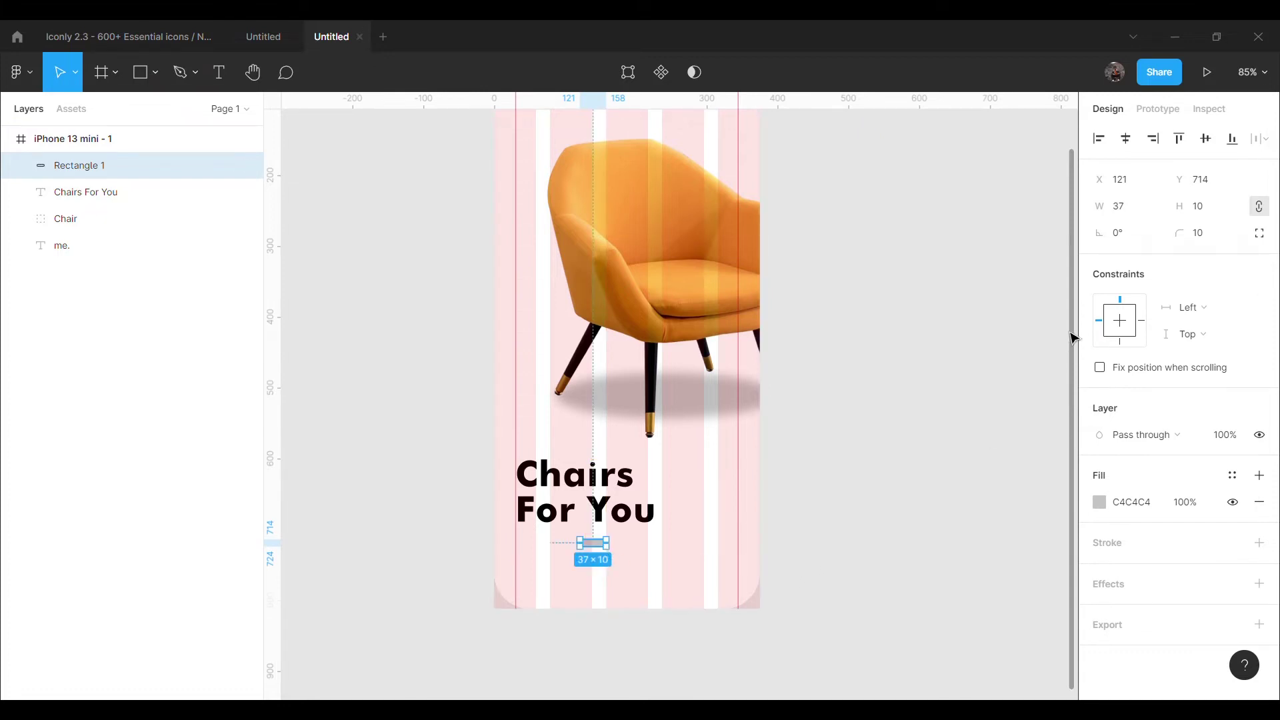
click(1229, 216)
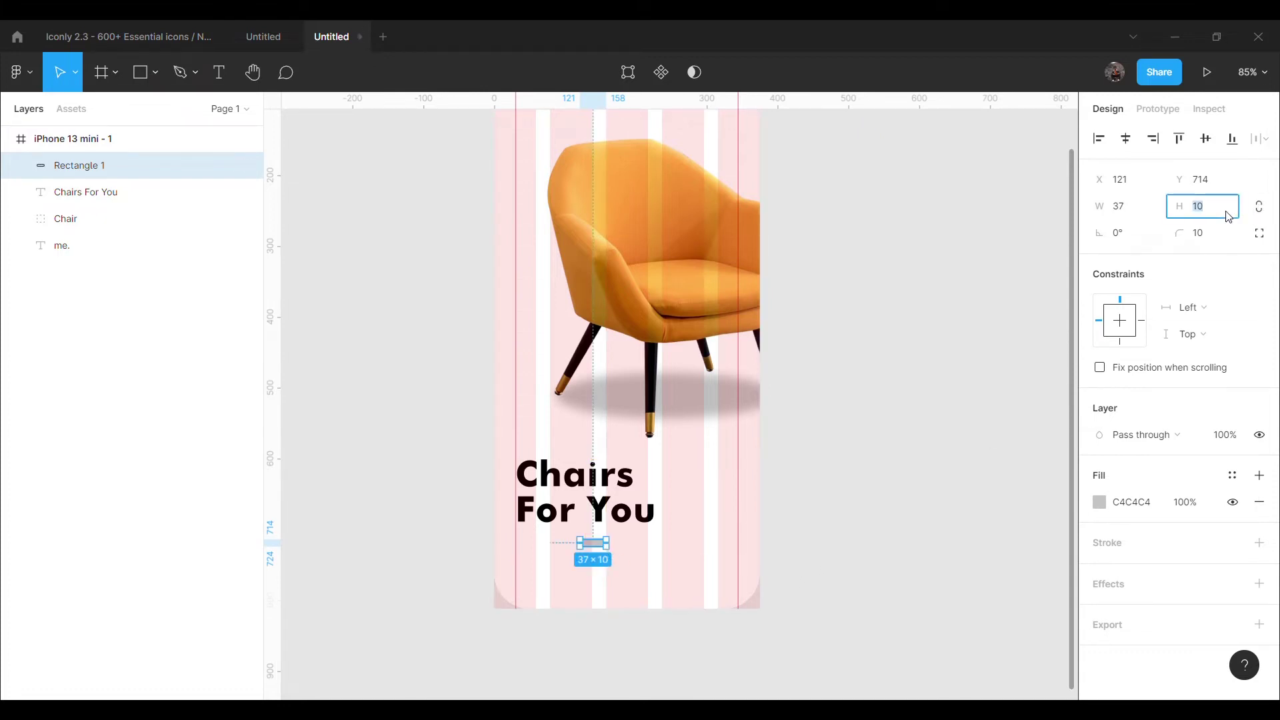
text(8)
key(Return)
click(1018, 502)
click(606, 546)
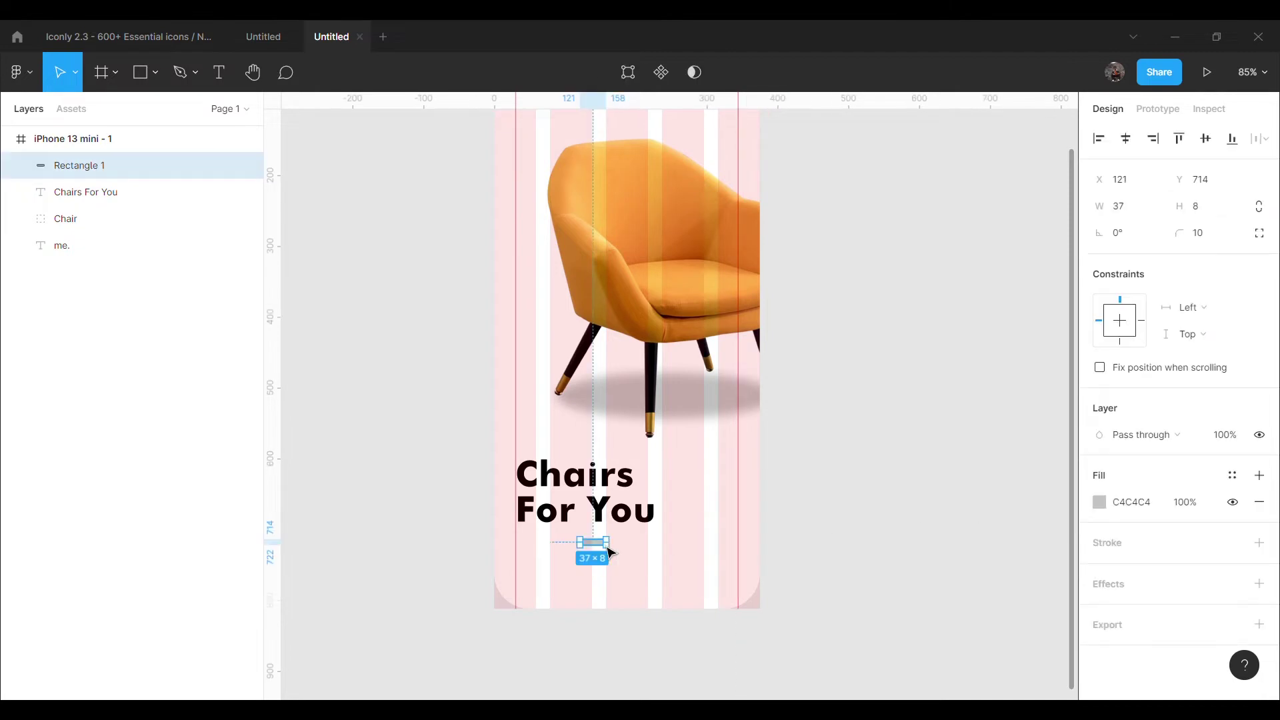
key(Right)
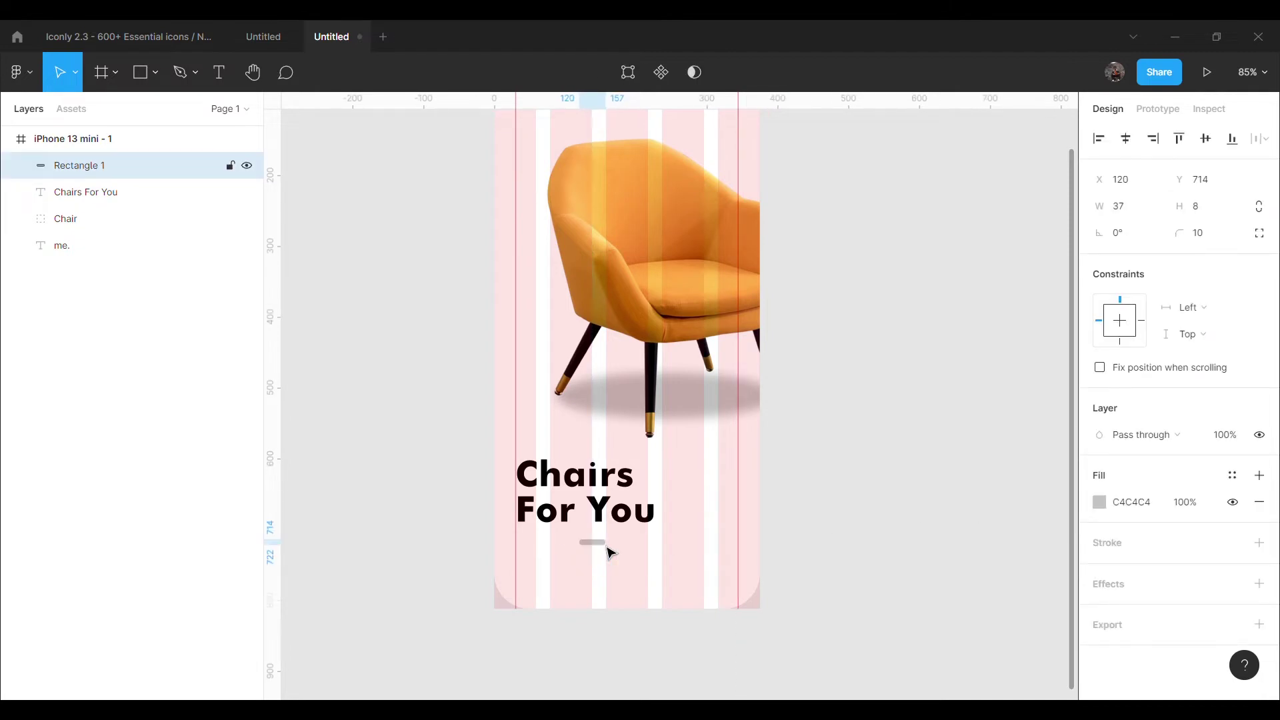
Step: Duplicate the bar, shift the copy left and set its width to 20
key(ctrl+d)
key(Left)
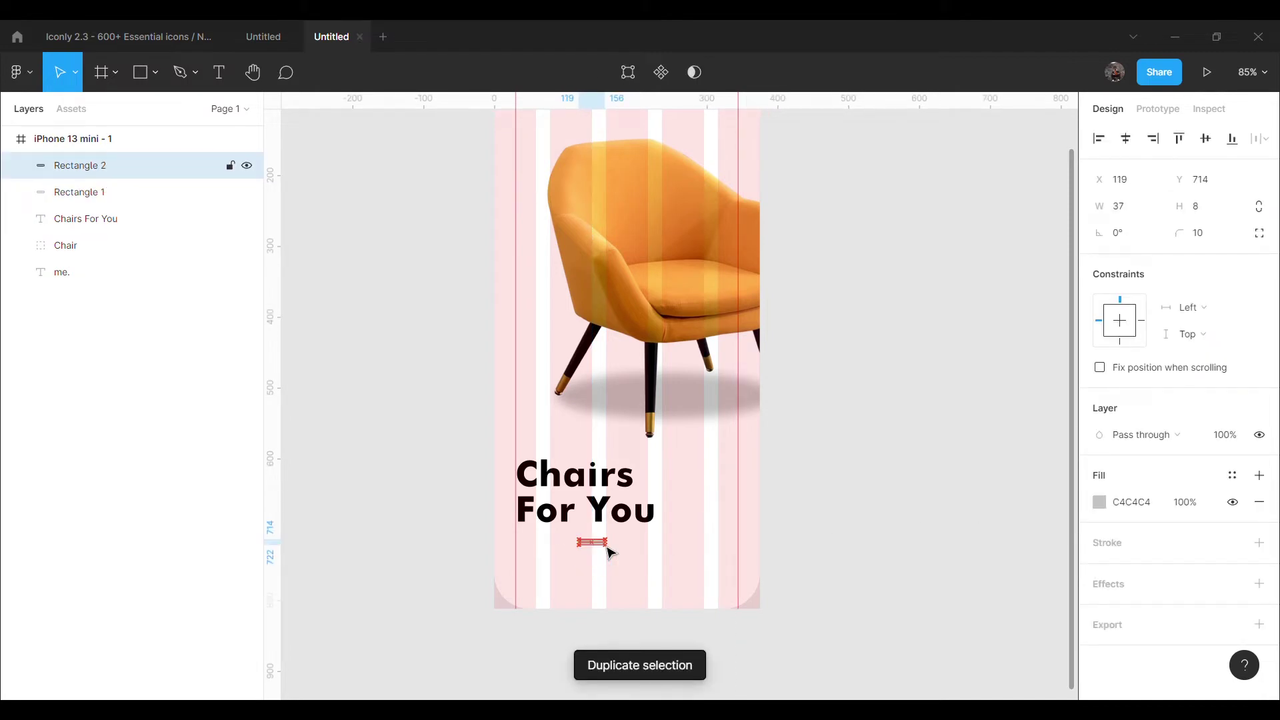
key(shift+Left)
key(shift+Left)
key(shift+Left)
key(Left)
key(Left)
key(Left)
click(1136, 214)
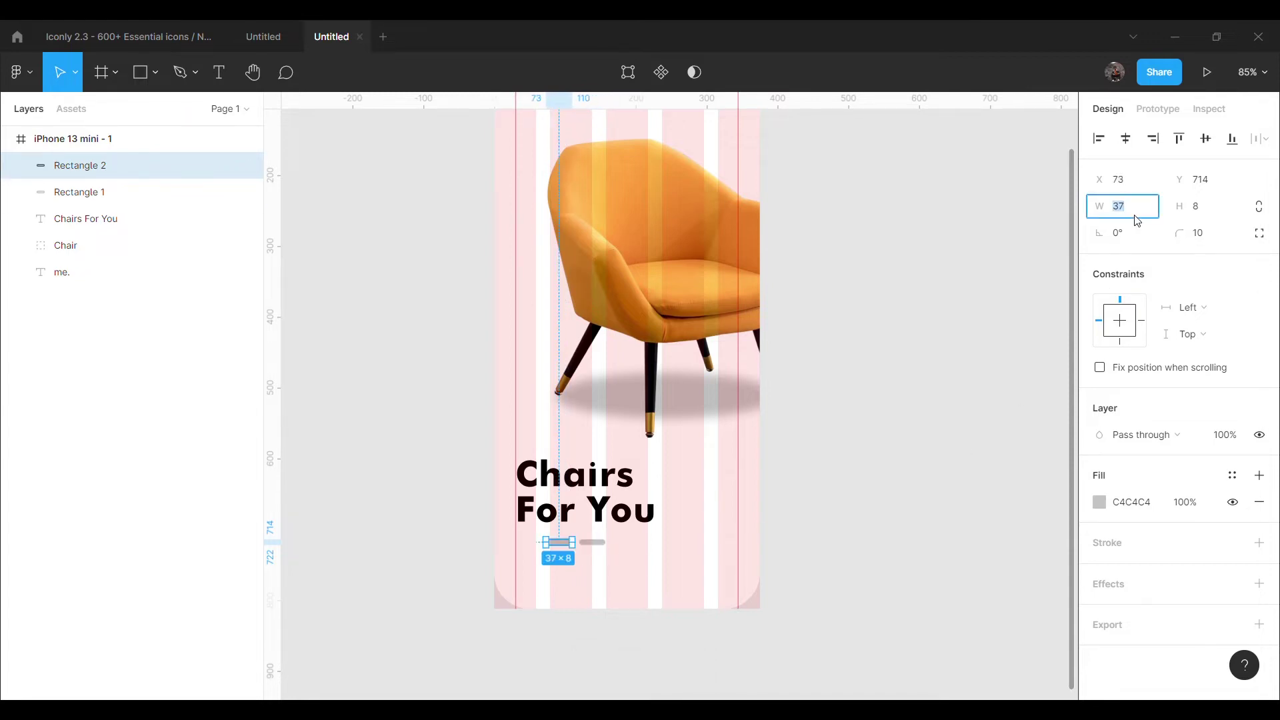
text(0)
key(Return)
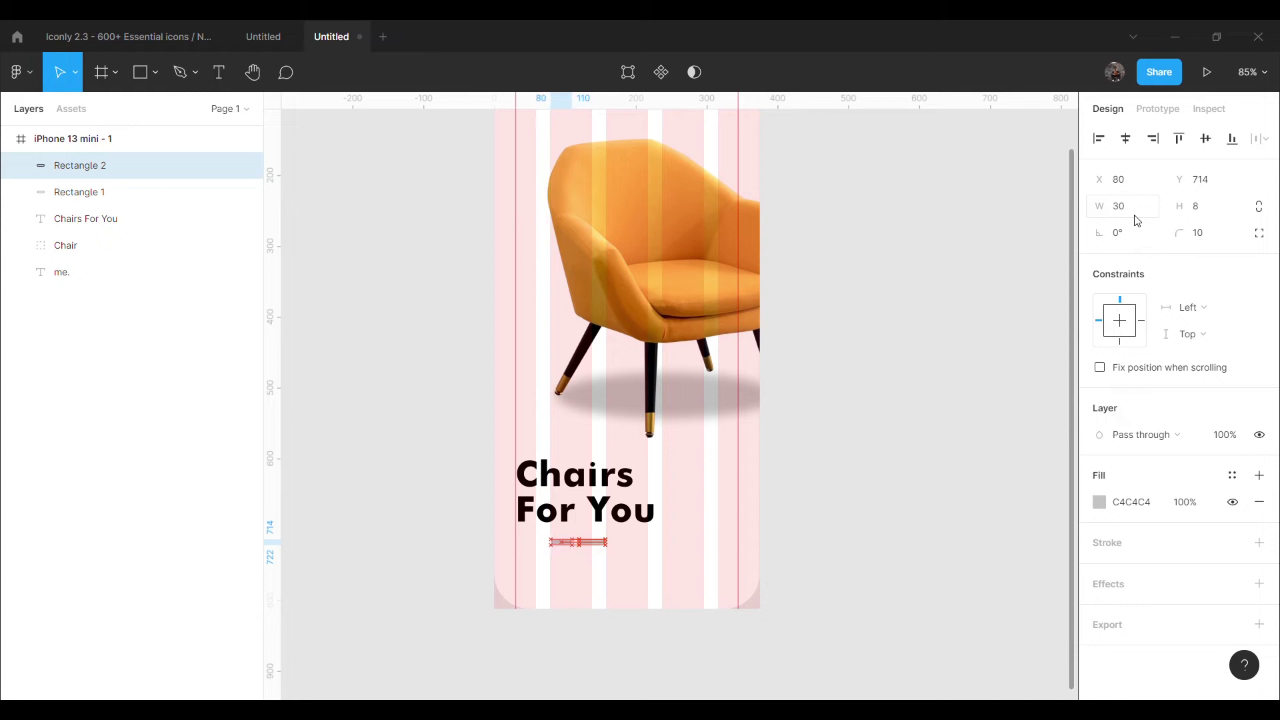
text(25)
key(Return)
click(1136, 214)
text(20)
key(Return)
Step: Add a second 20-wide bar, group all three bars, and tighten their spacing
key(ctrl+d)
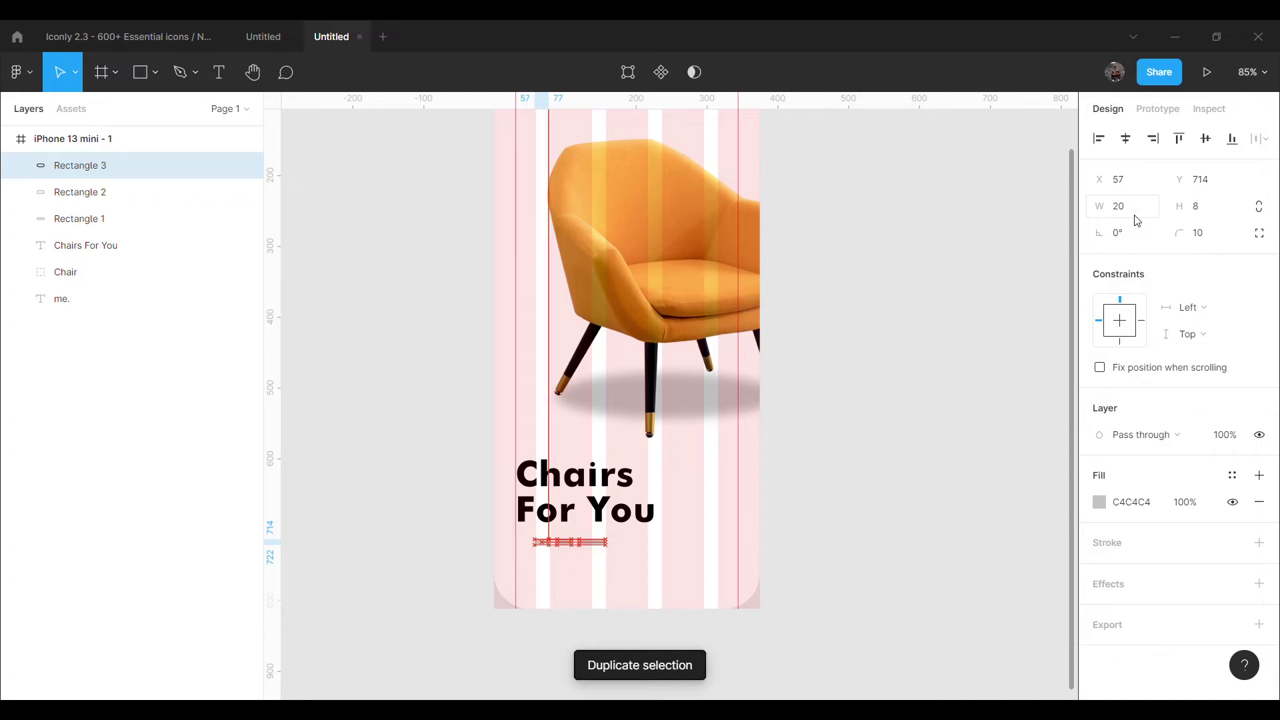
key(Left)
key(Left)
key(Left)
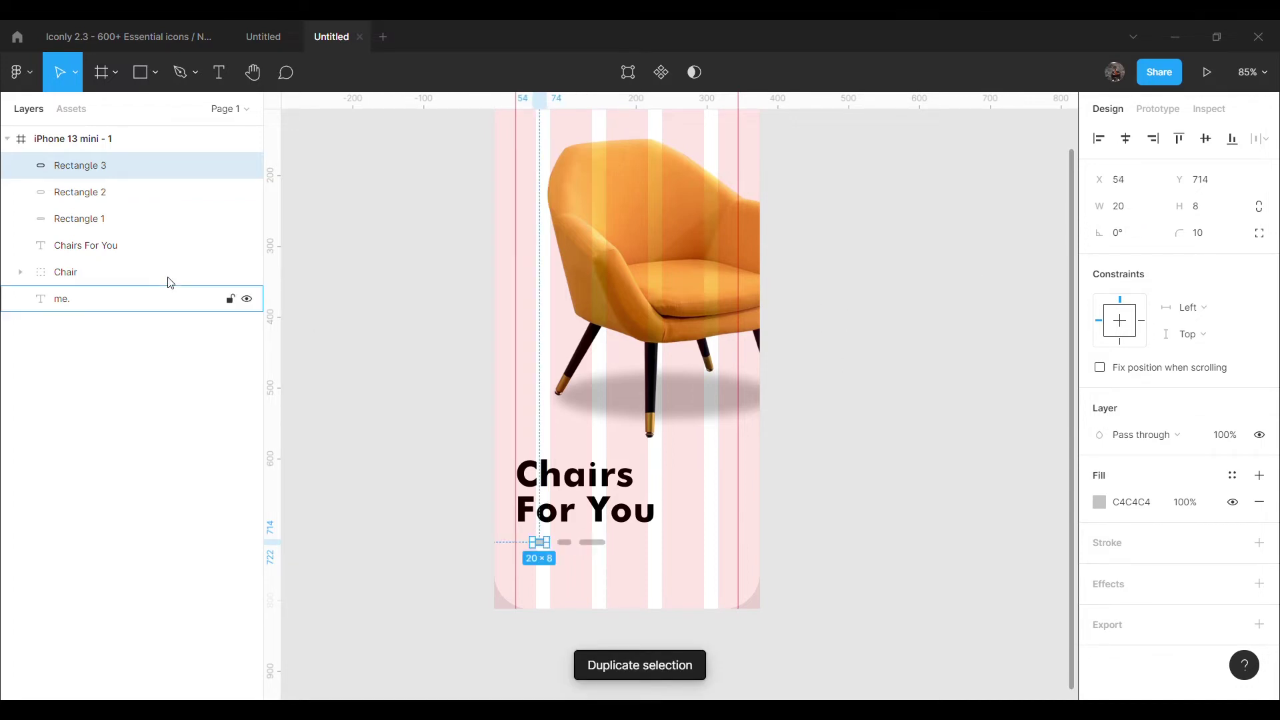
shift+click(93, 218)
key(ctrl+g)
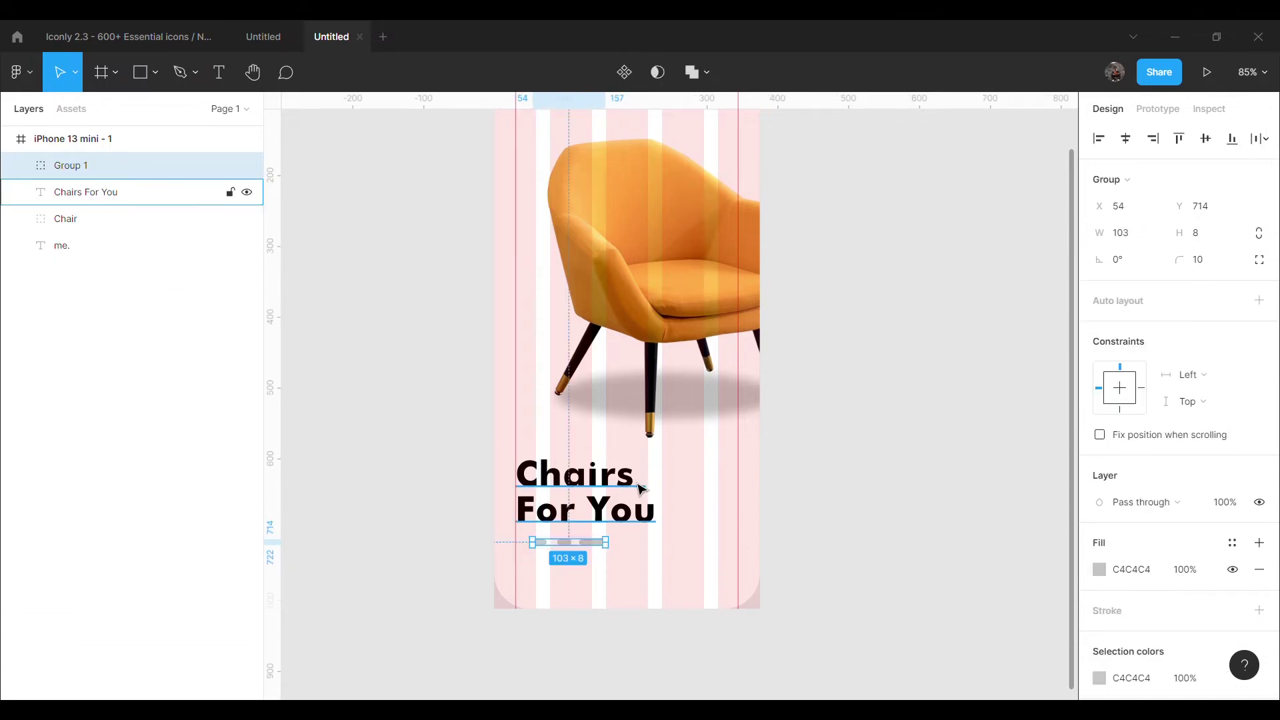
key(shift+Left)
key(Left)
key(Left)
key(Left)
key(Left)
key(Left)
key(Left)
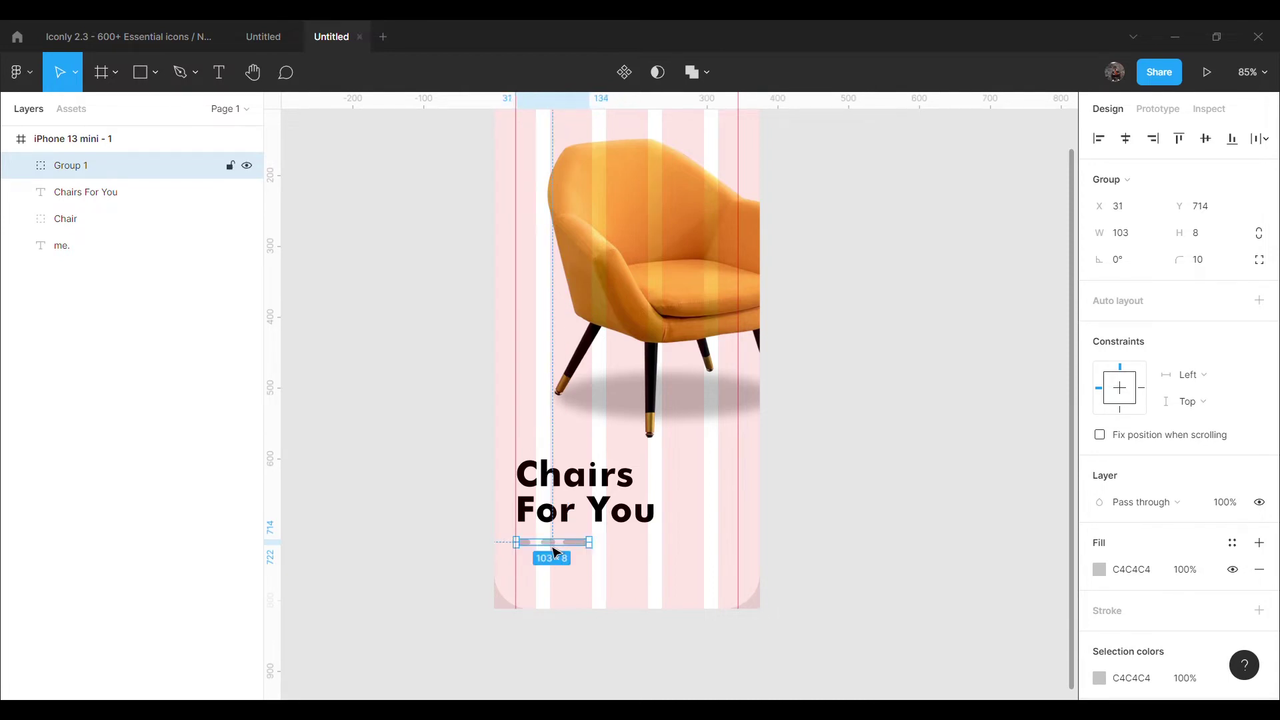
double_click(552, 544)
key(Left)
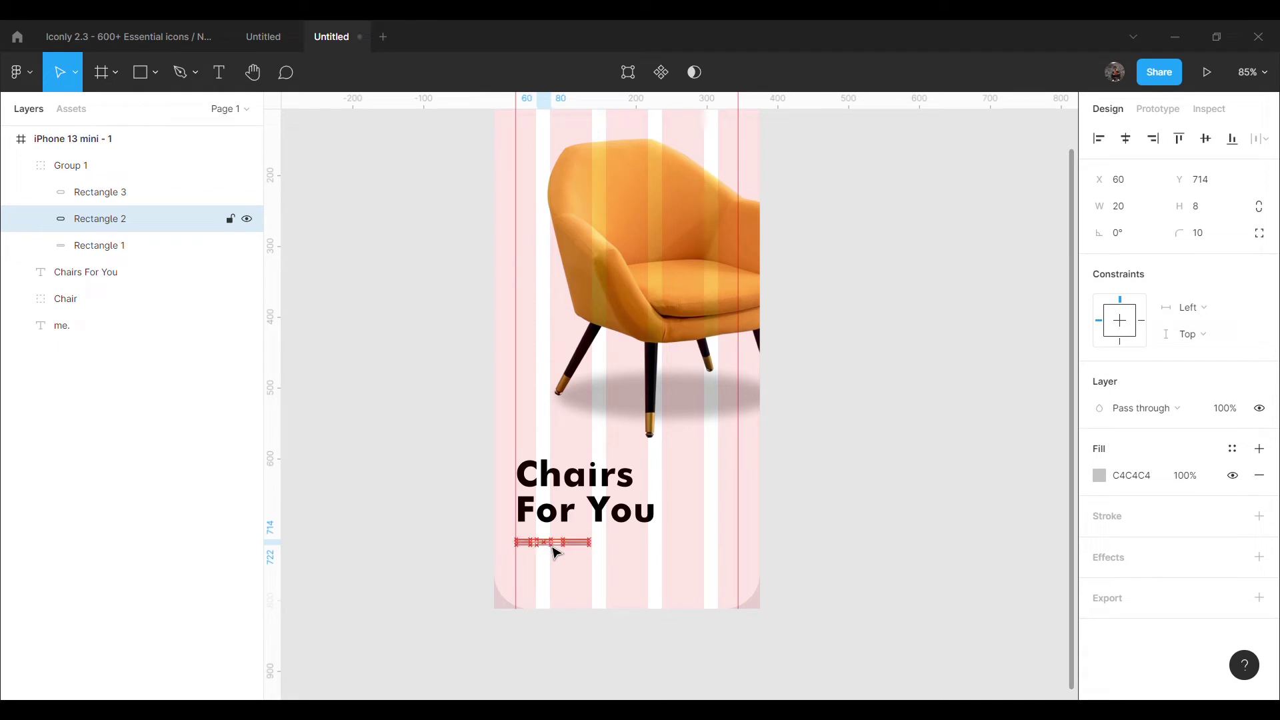
click(574, 552)
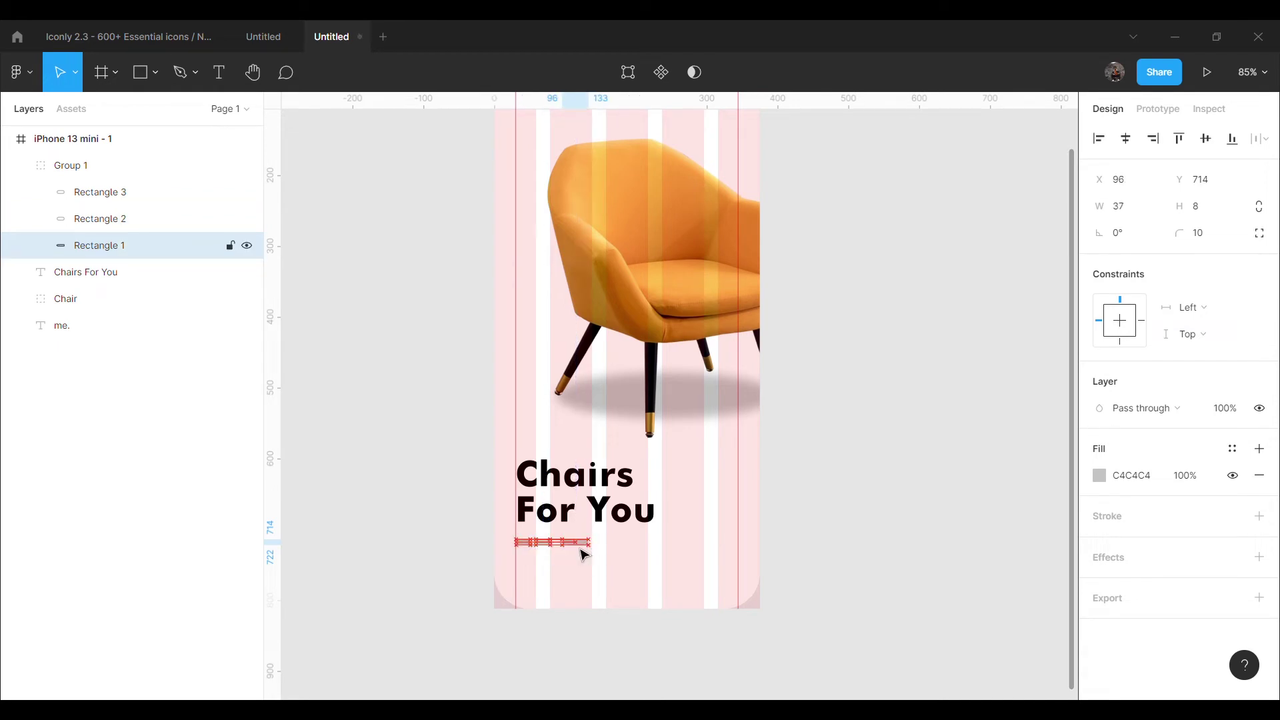
key(Left)
key(Left)
key(Left)
key(Left)
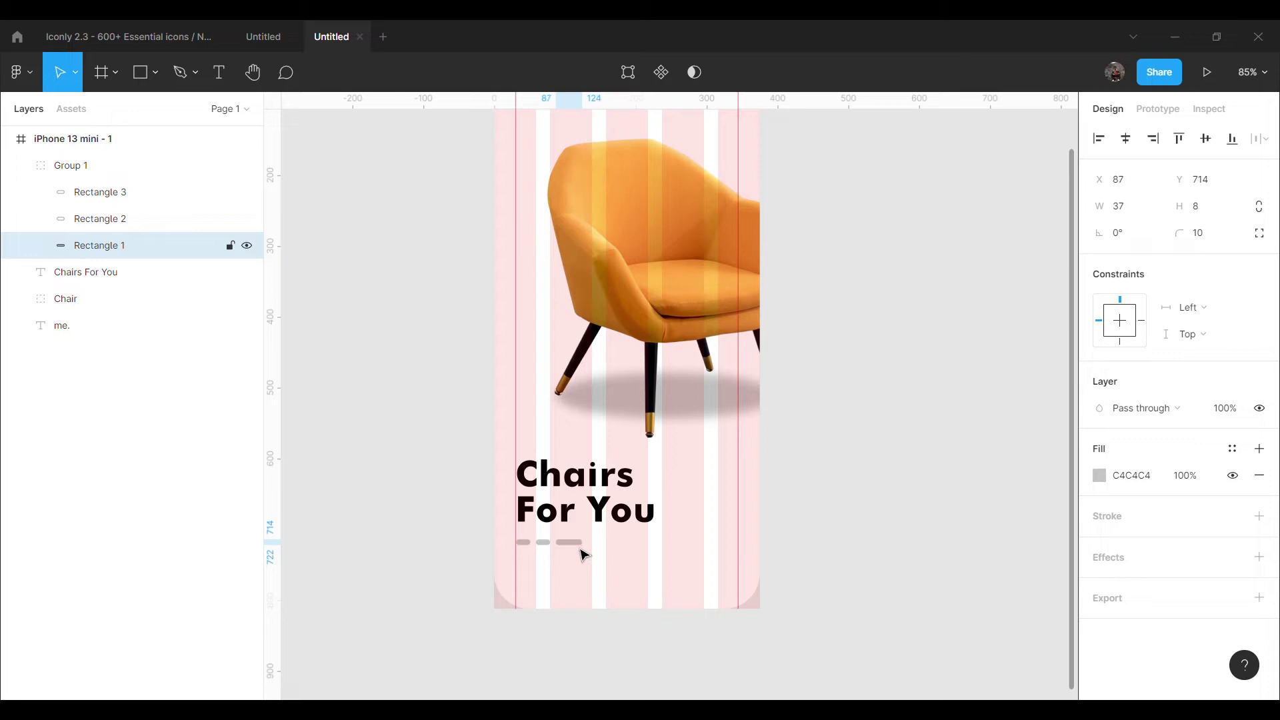
click(745, 546)
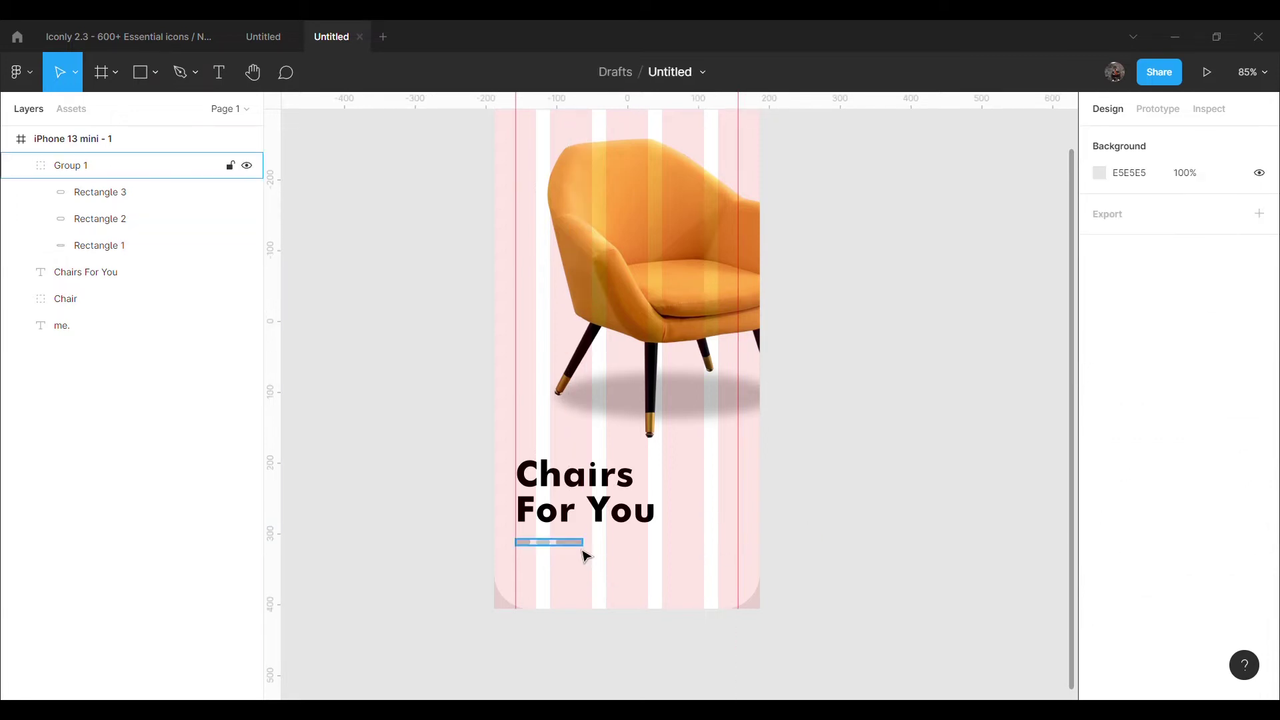
Step: Insert the Bold Arrow-Right icon using the Iconly v2.3 plugin
scroll(917, 478, down, 3)
right_click(841, 321)
mouse_move(925, 448)
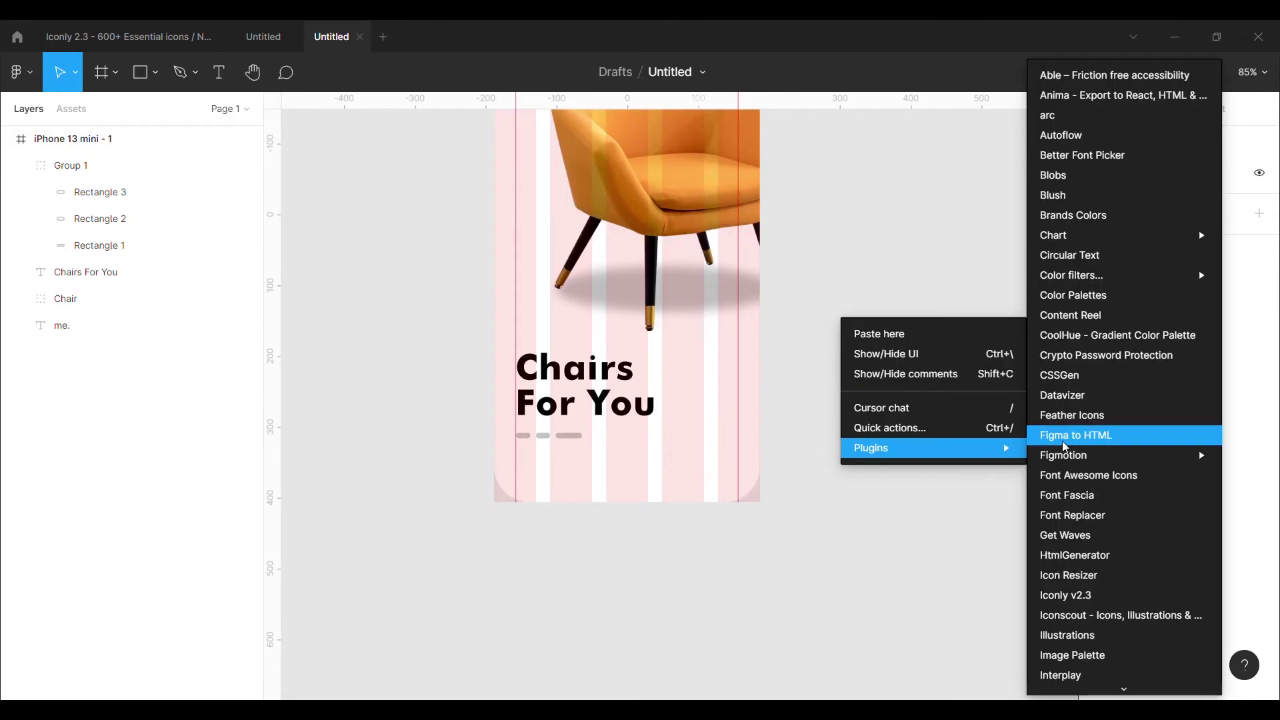
scroll(1096, 557, down, 2)
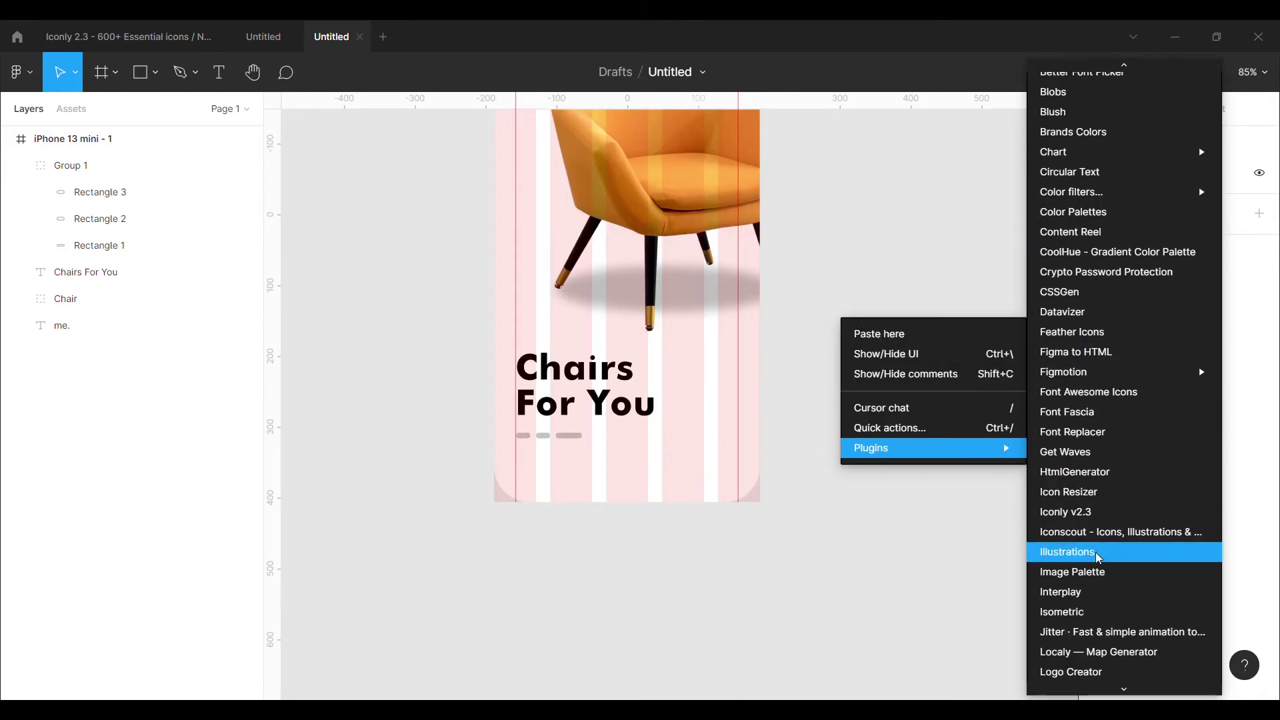
click(1088, 513)
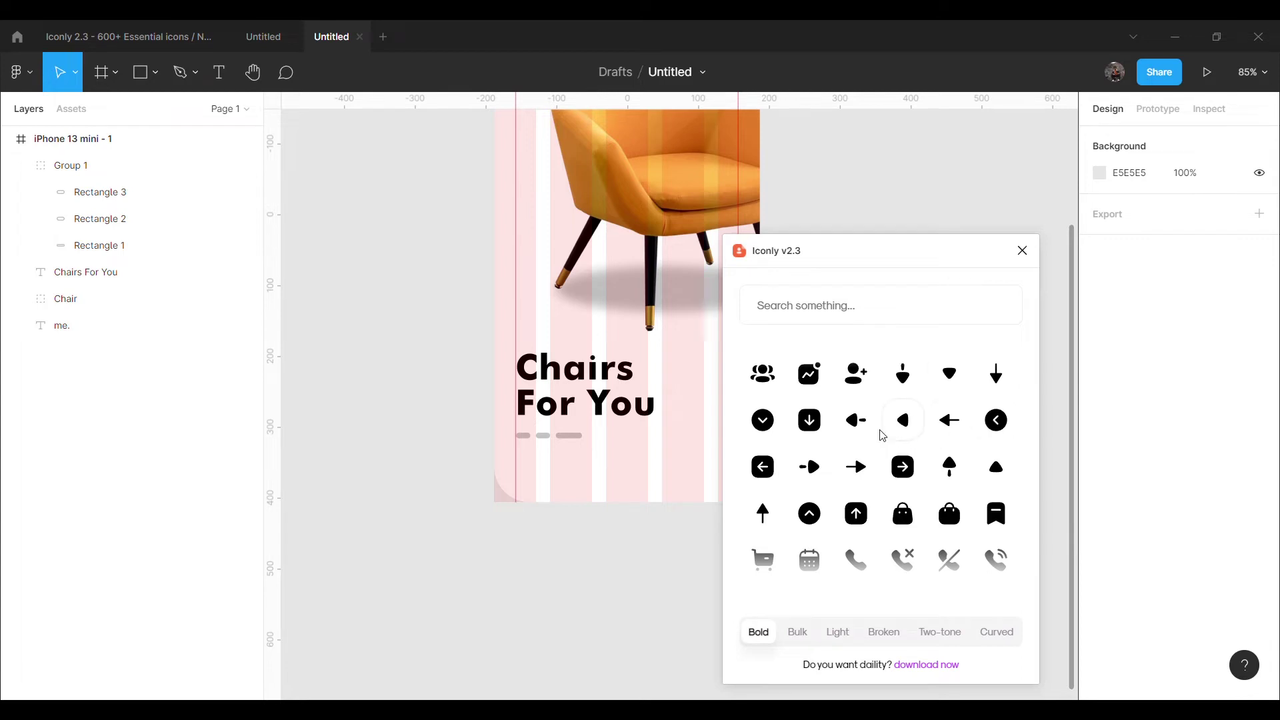
click(851, 471)
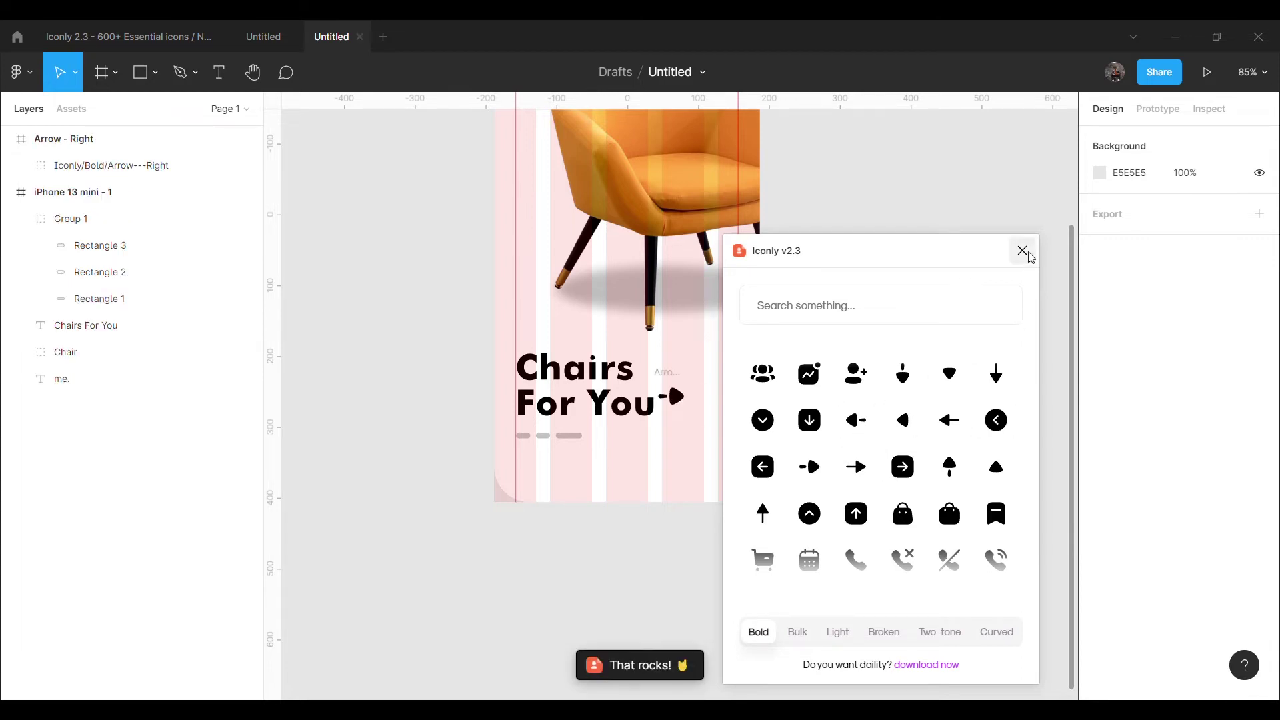
click(1023, 250)
Step: Pull the arrow out of its wrapper, delete the empty frame, and position it lower right
mouse_move(678, 402)
mouse_down()
mouse_move(834, 391)
mouse_move(733, 472)
mouse_up()
click(678, 403)
key(Delete)
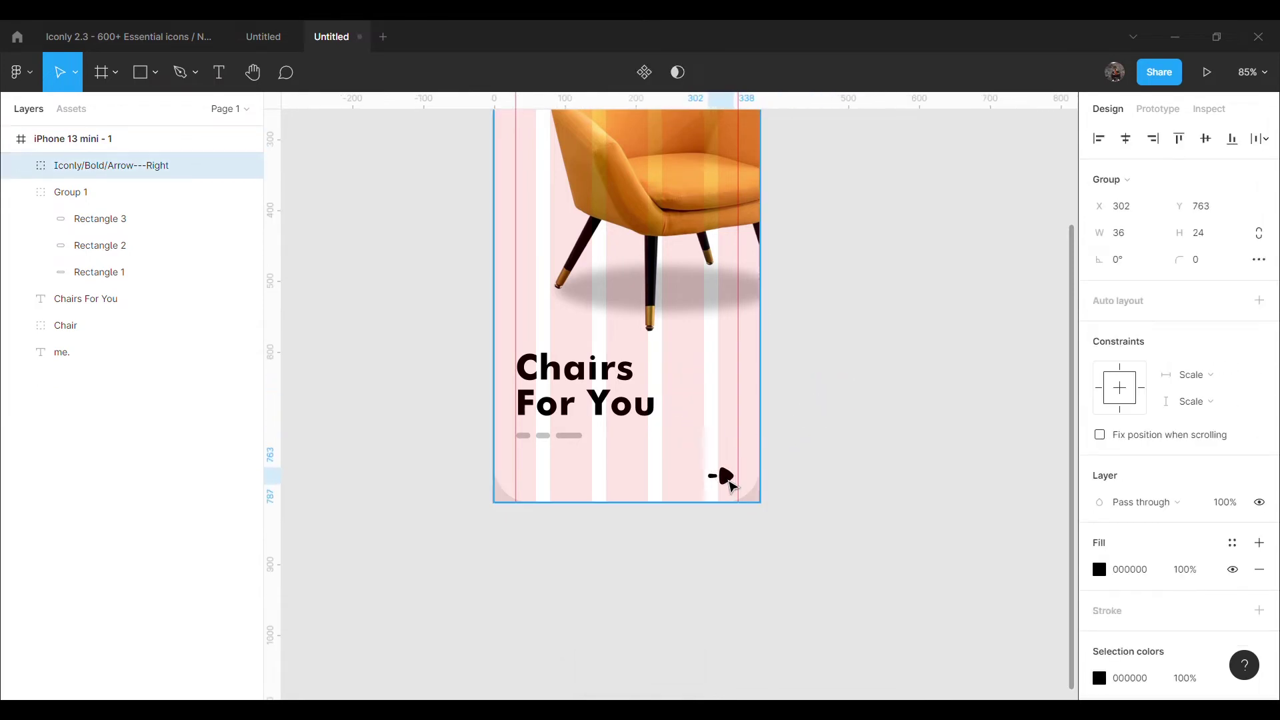
key(Up)
key(Up)
key(Up)
key(Up)
key(shift+Right)
key(Left)
key(Left)
key(Up)
key(Up)
key(Up)
key(Left)
key(Left)
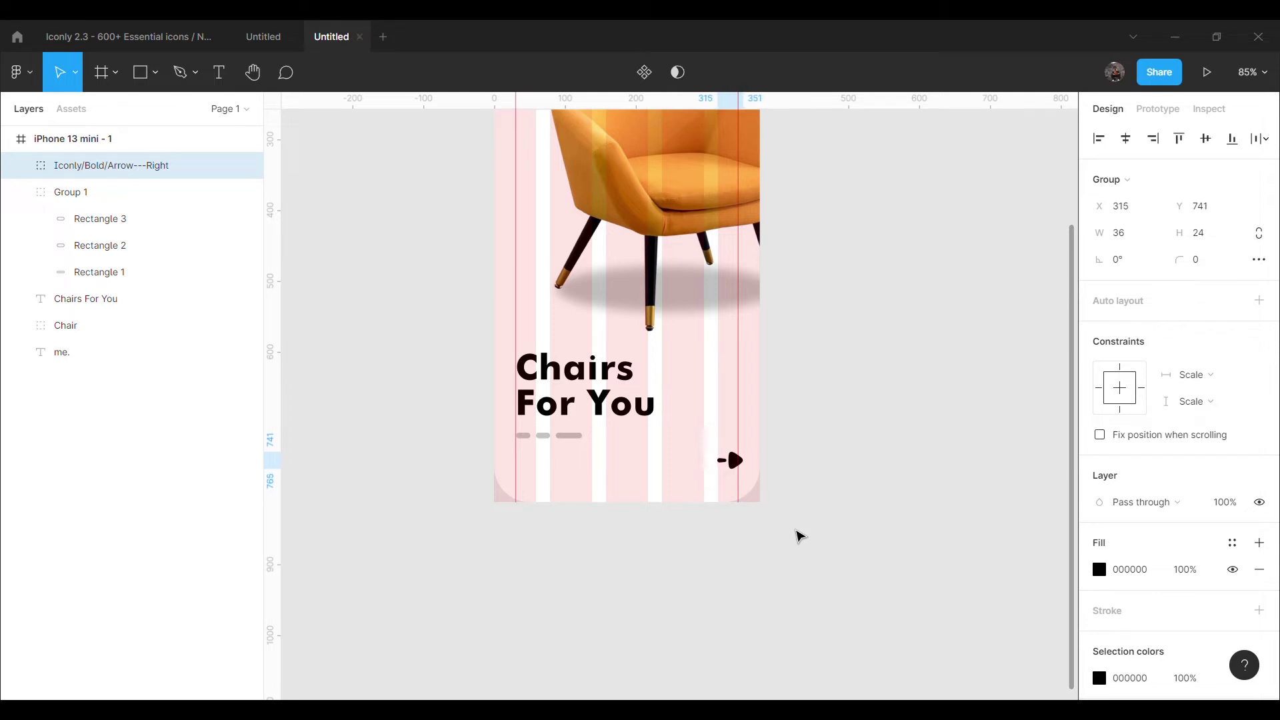
key(Left)
key(Down)
click(847, 498)
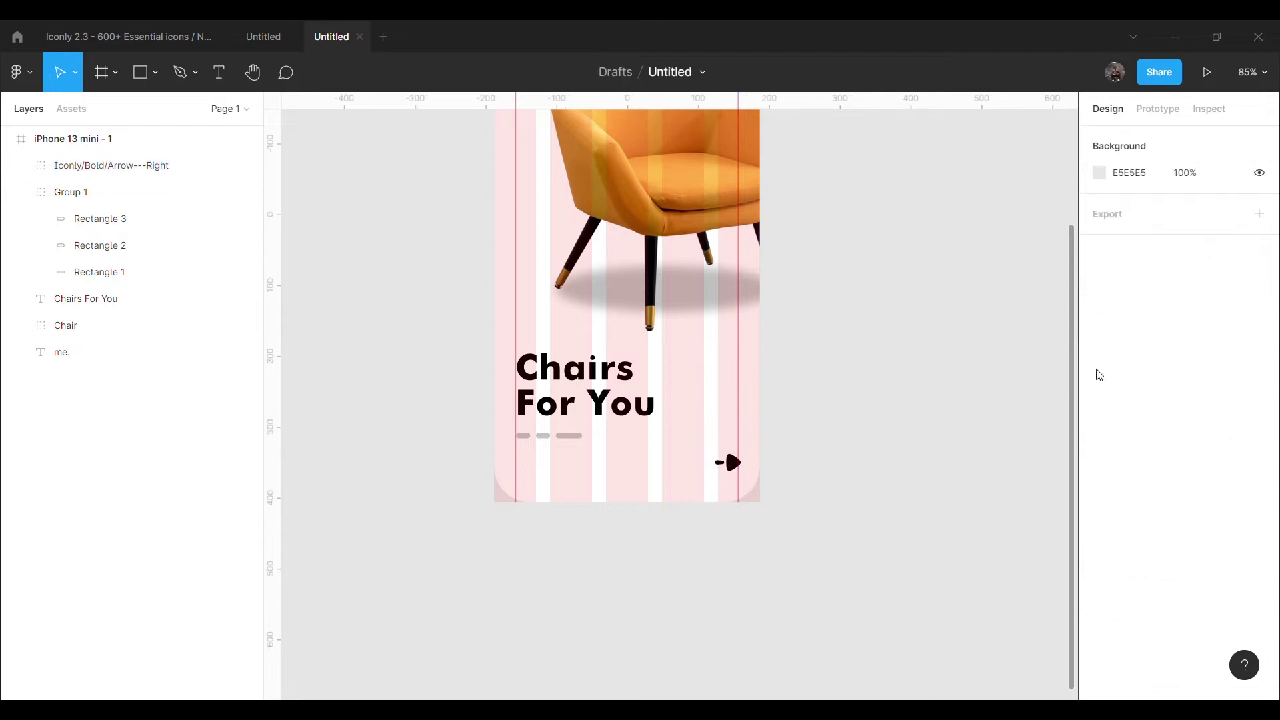
click(1254, 77)
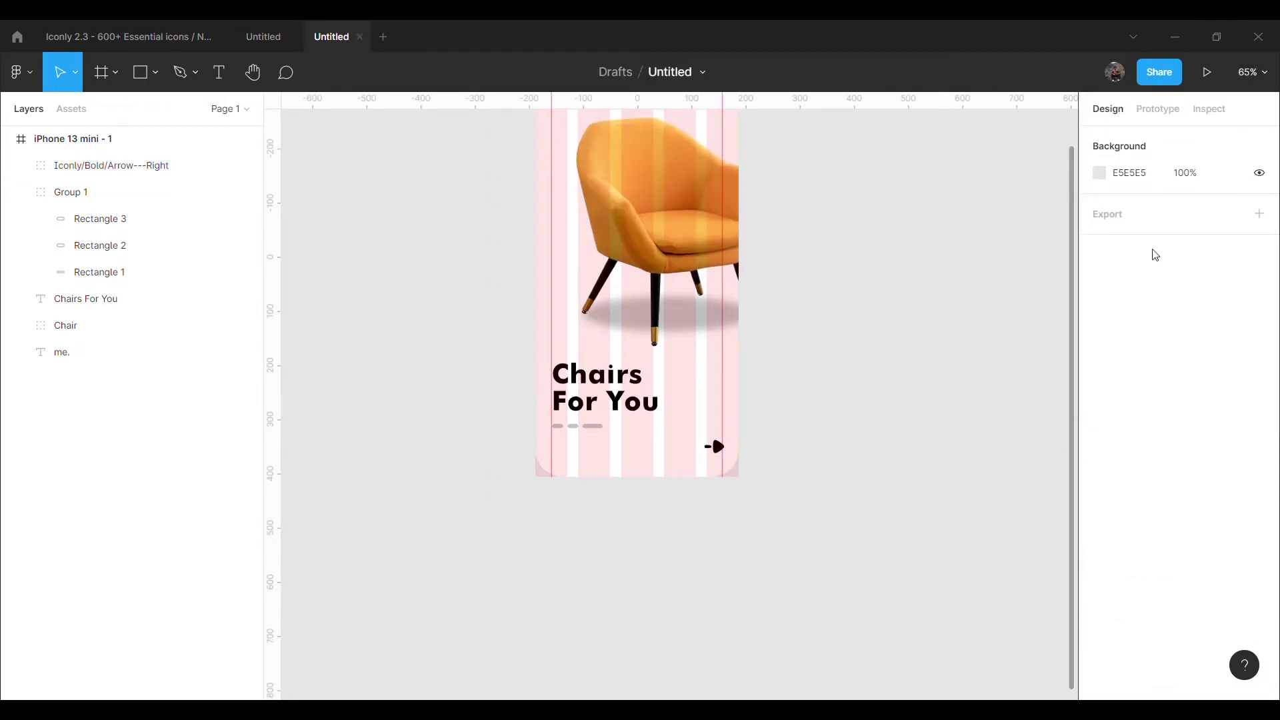
Step: Hide the pink column layout grid on the chair screen frame
scroll(950, 543, up, 4)
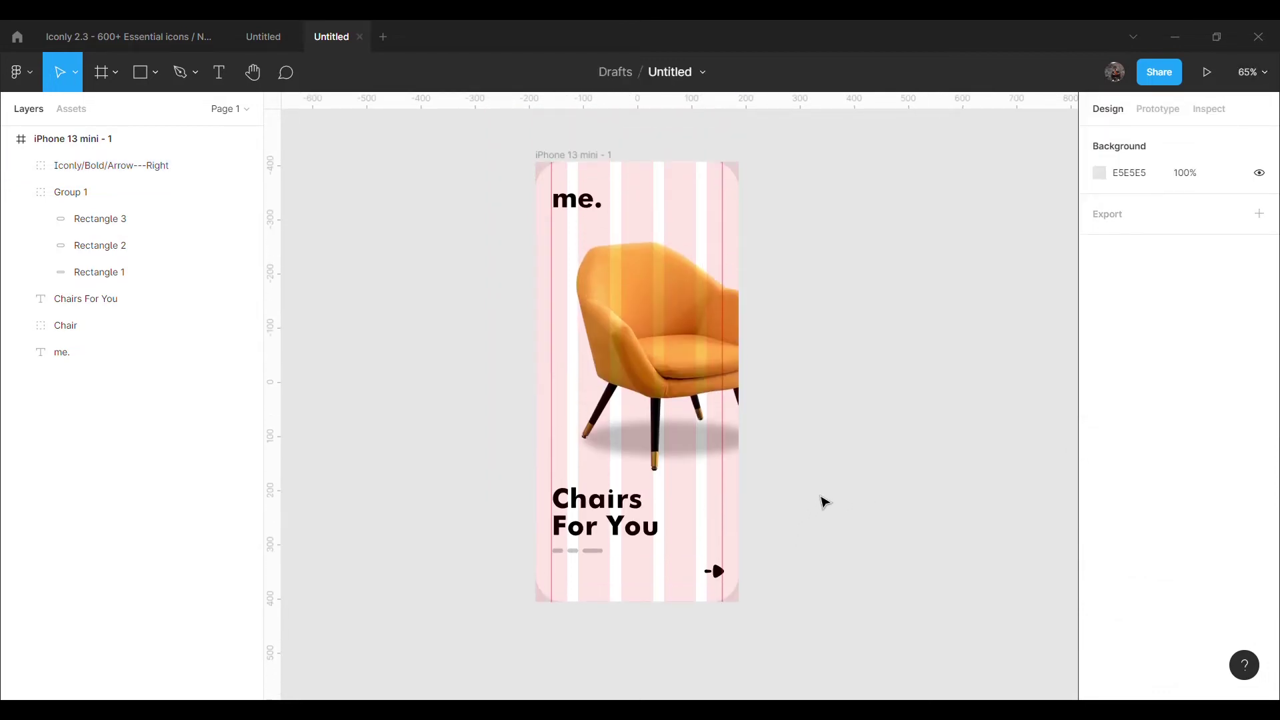
click(137, 140)
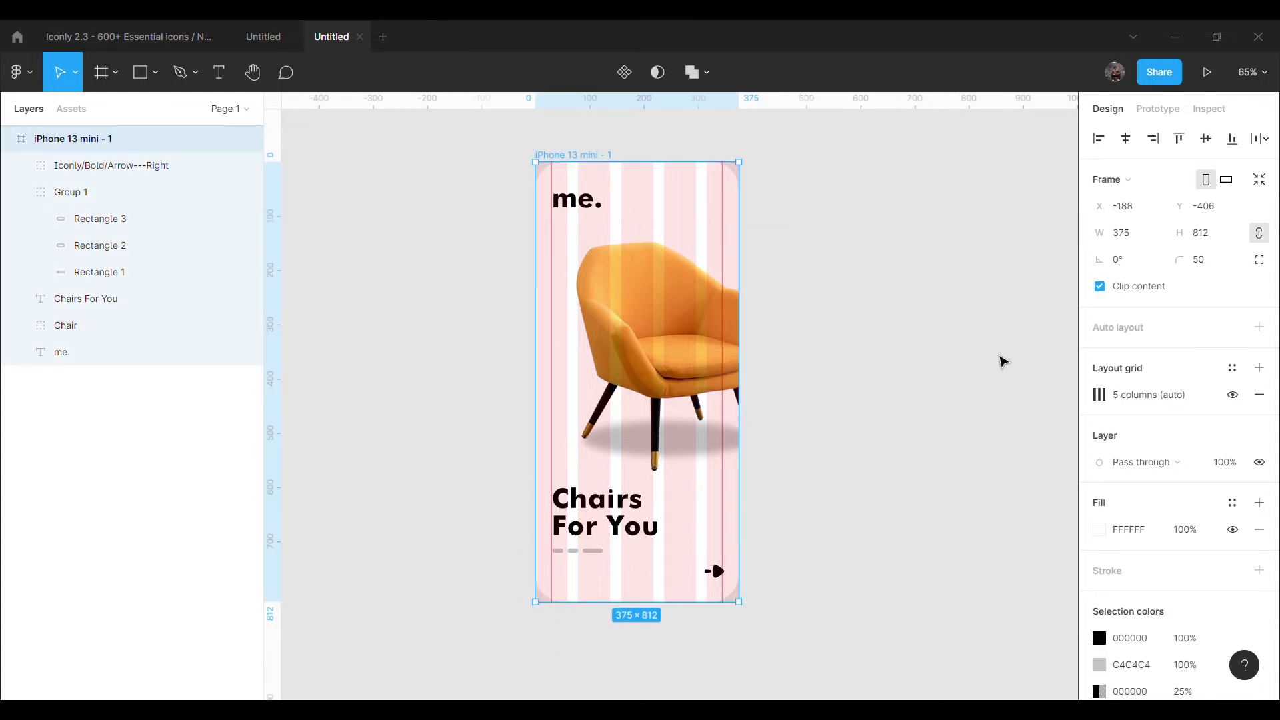
click(1232, 395)
click(923, 476)
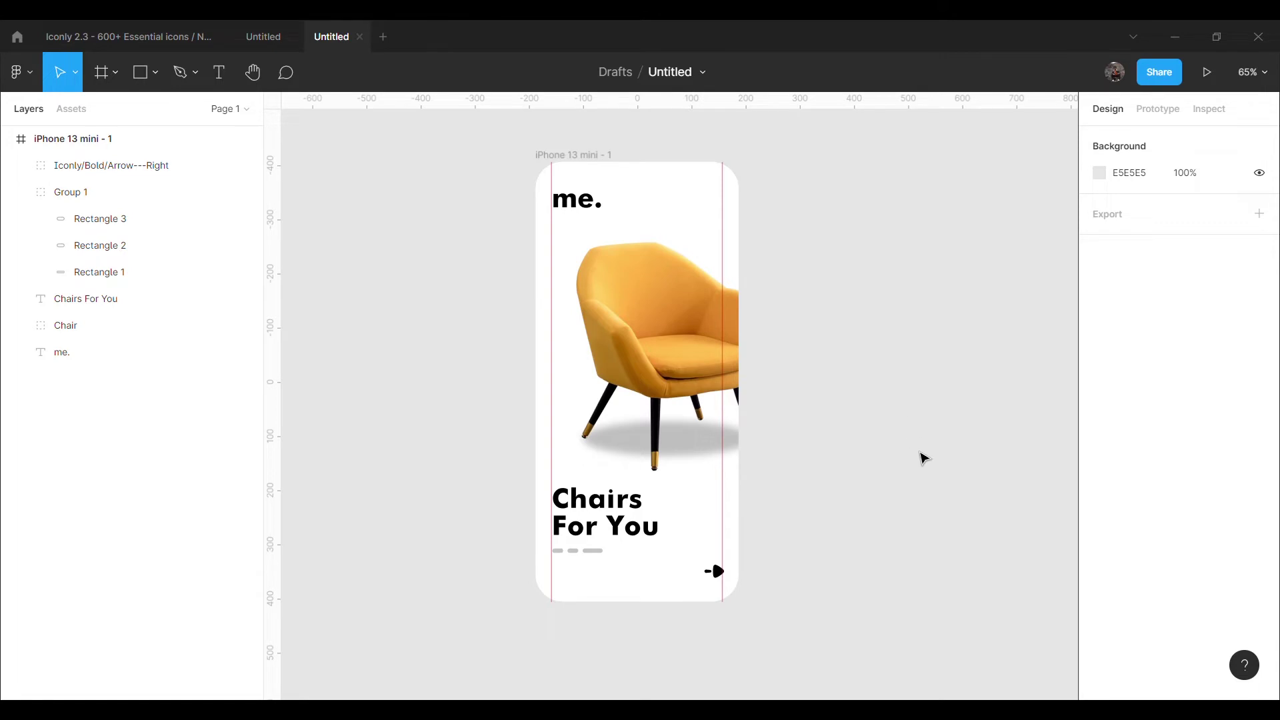
click(7, 139)
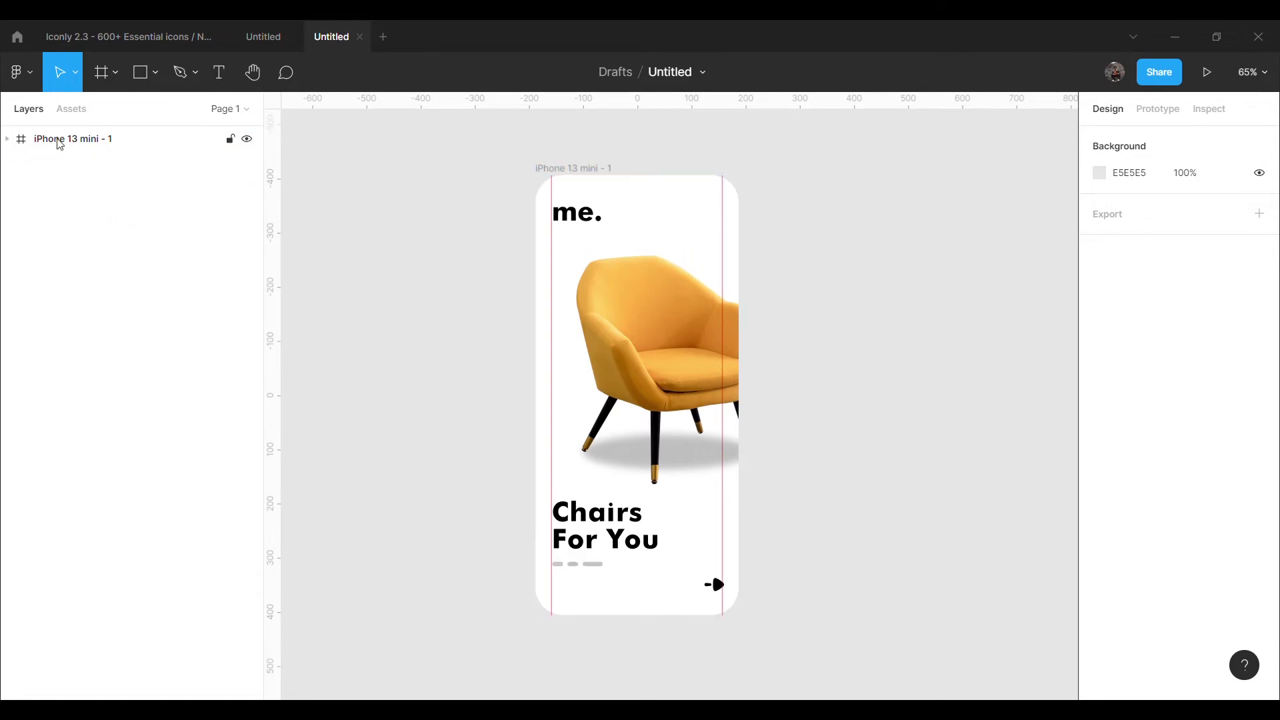
Step: Add a new iPhone 13 mini frame beside the first and round its corners
click(115, 72)
click(100, 111)
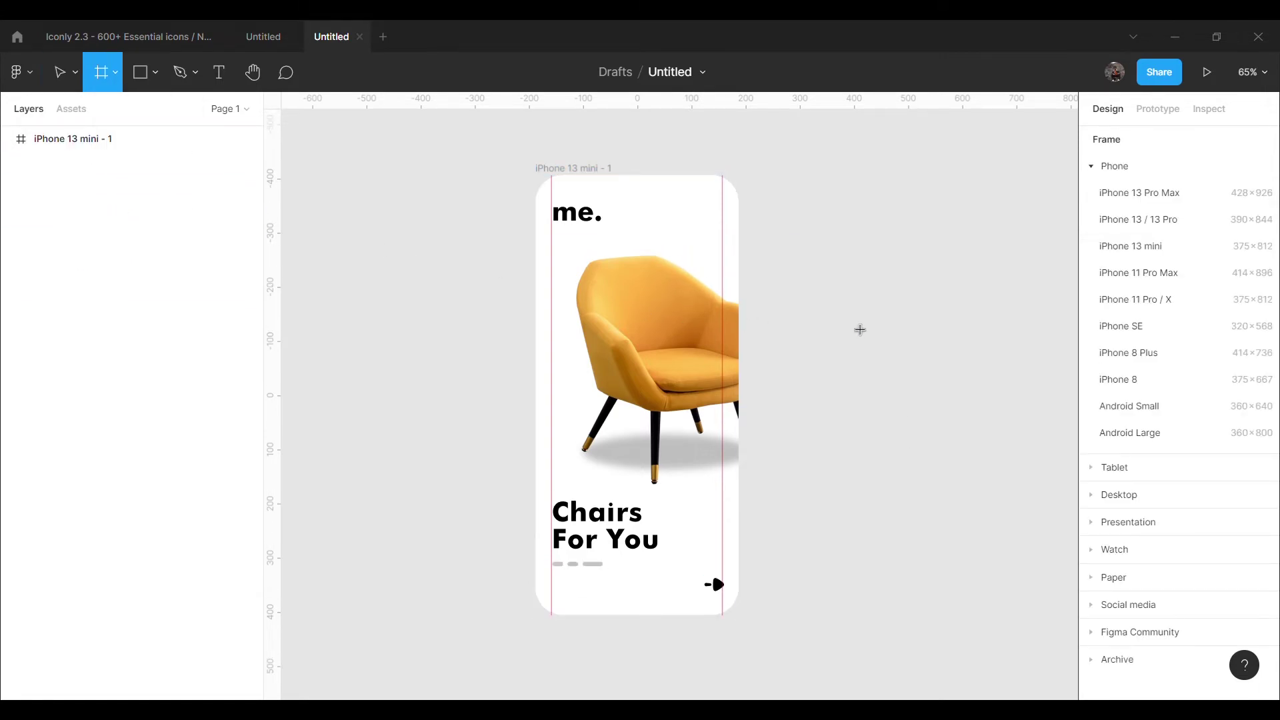
click(1134, 246)
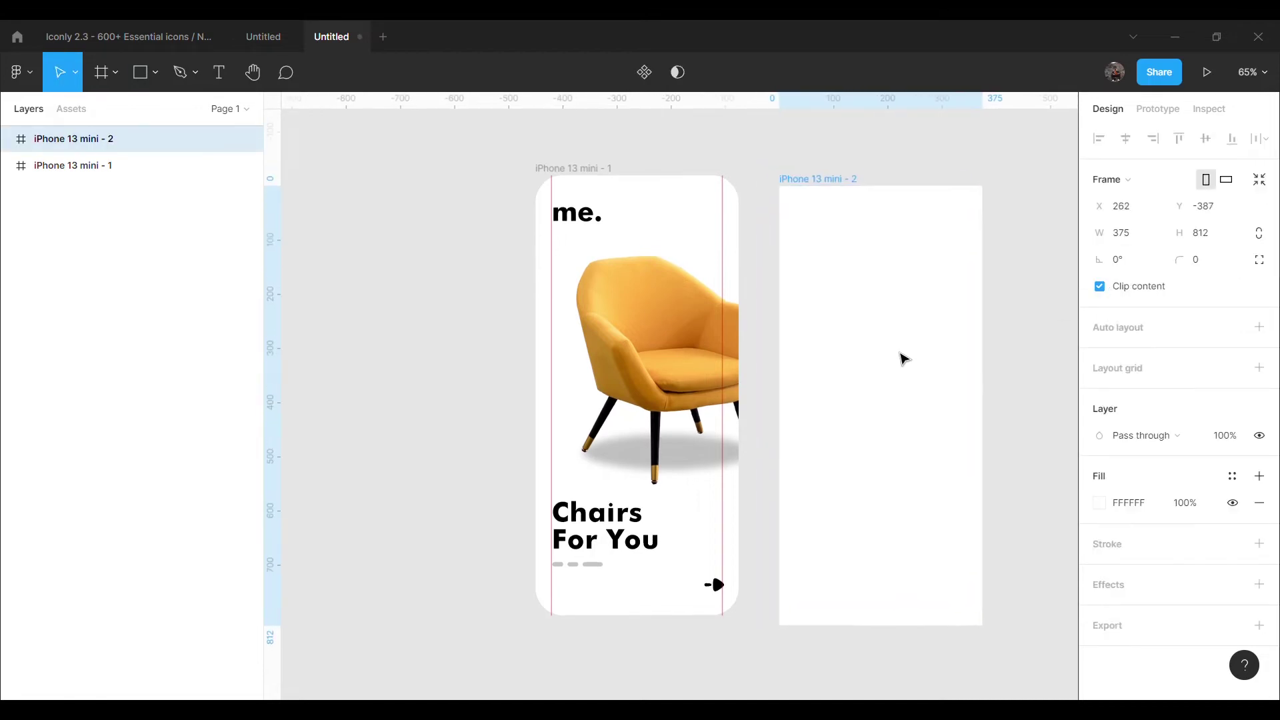
click(1233, 266)
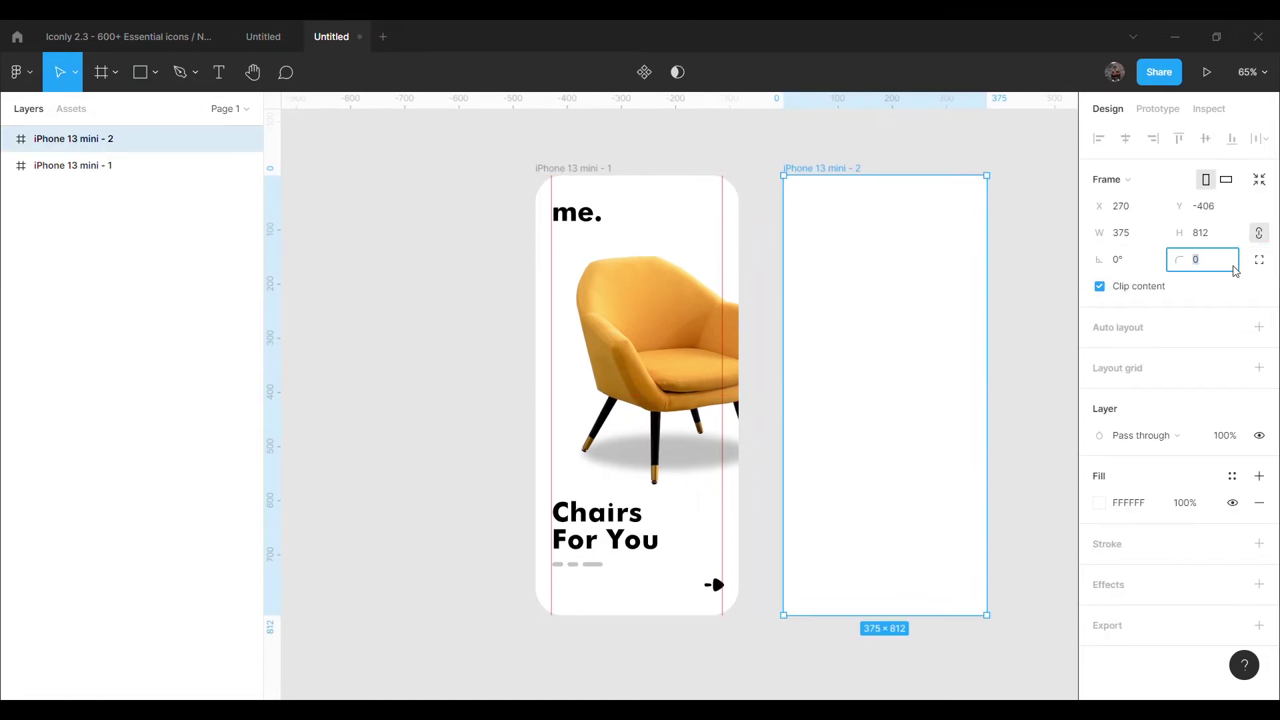
text(5)
key(Return)
click(1060, 403)
scroll(1080, 401, right, 5)
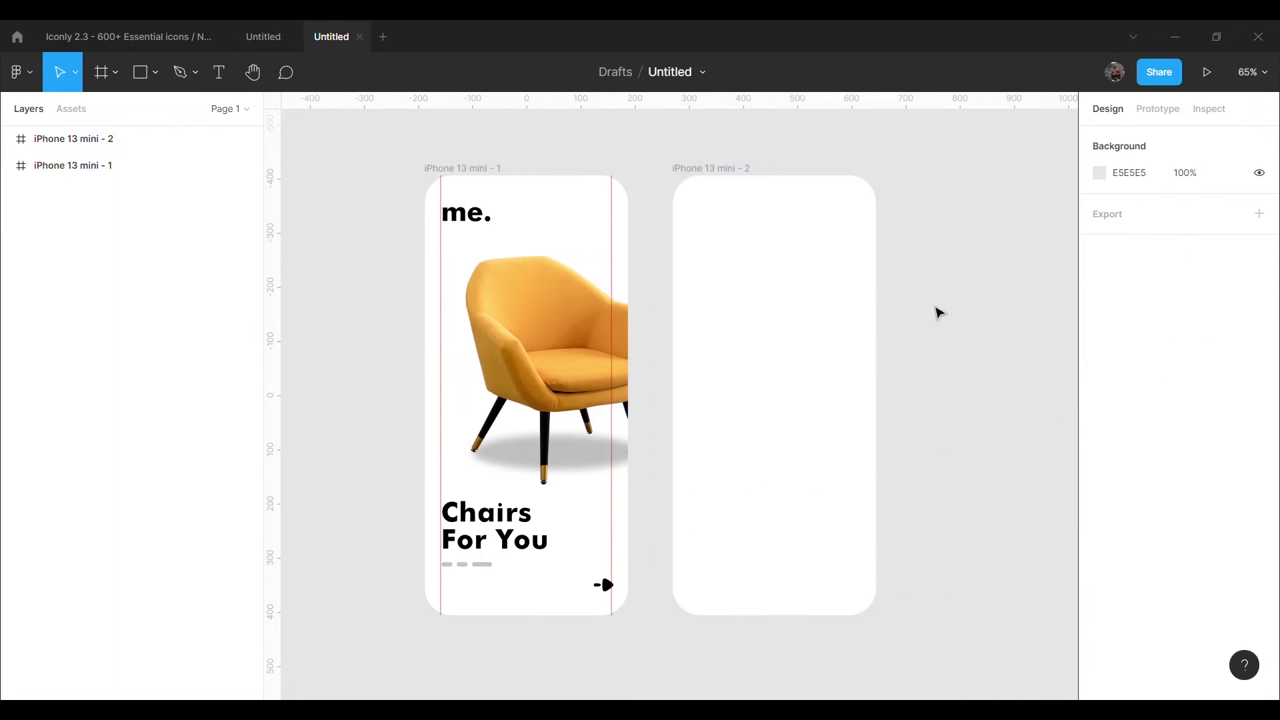
key(shift+0)
scroll(943, 360, up, 2)
scroll(952, 414, up, 3)
Step: Drag left and right margin guides from the ruler onto the second screen
drag(271, 434, 712, 459)
drag(284, 199, 976, 341)
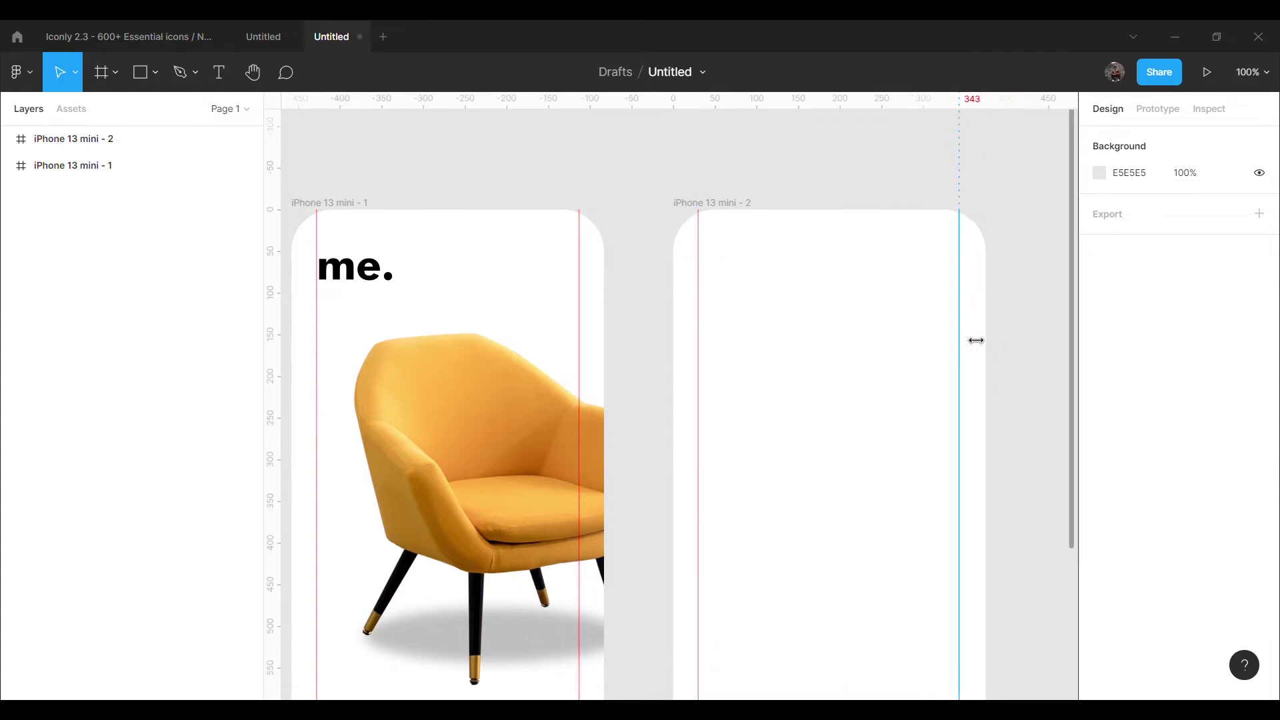
drag(975, 340, 975, 341)
scroll(1067, 366, right, 1)
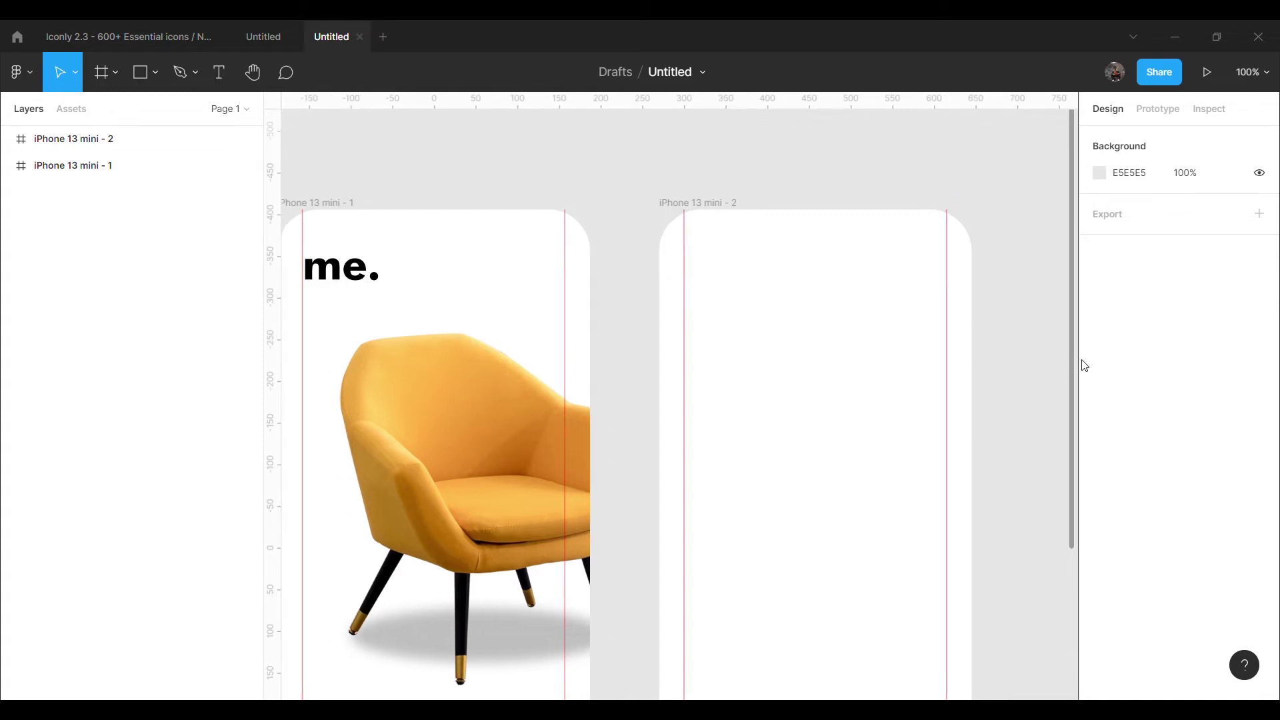
scroll(1075, 385, down, 1)
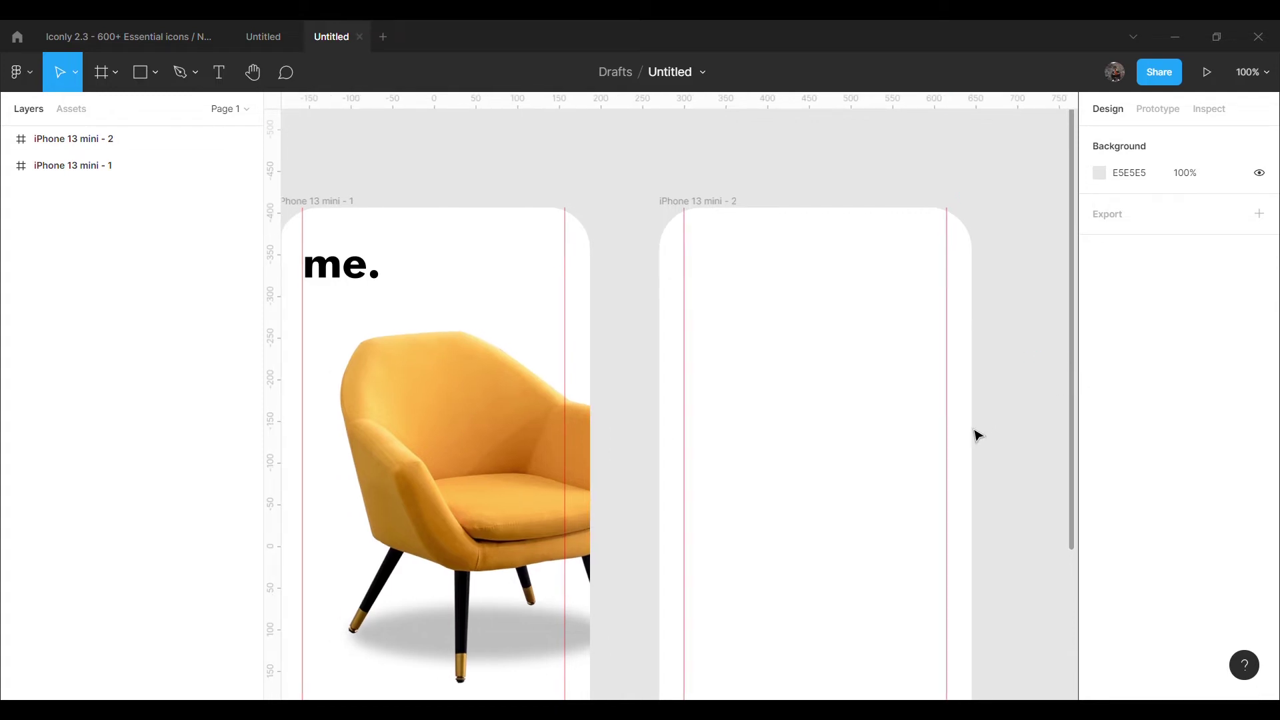
Step: Paste the black back arrow and place it in the second screen's top-left corner
key(ctrl+v)
mouse_move(700, 380)
mouse_down()
mouse_move(740, 206)
mouse_move(785, 185)
mouse_up()
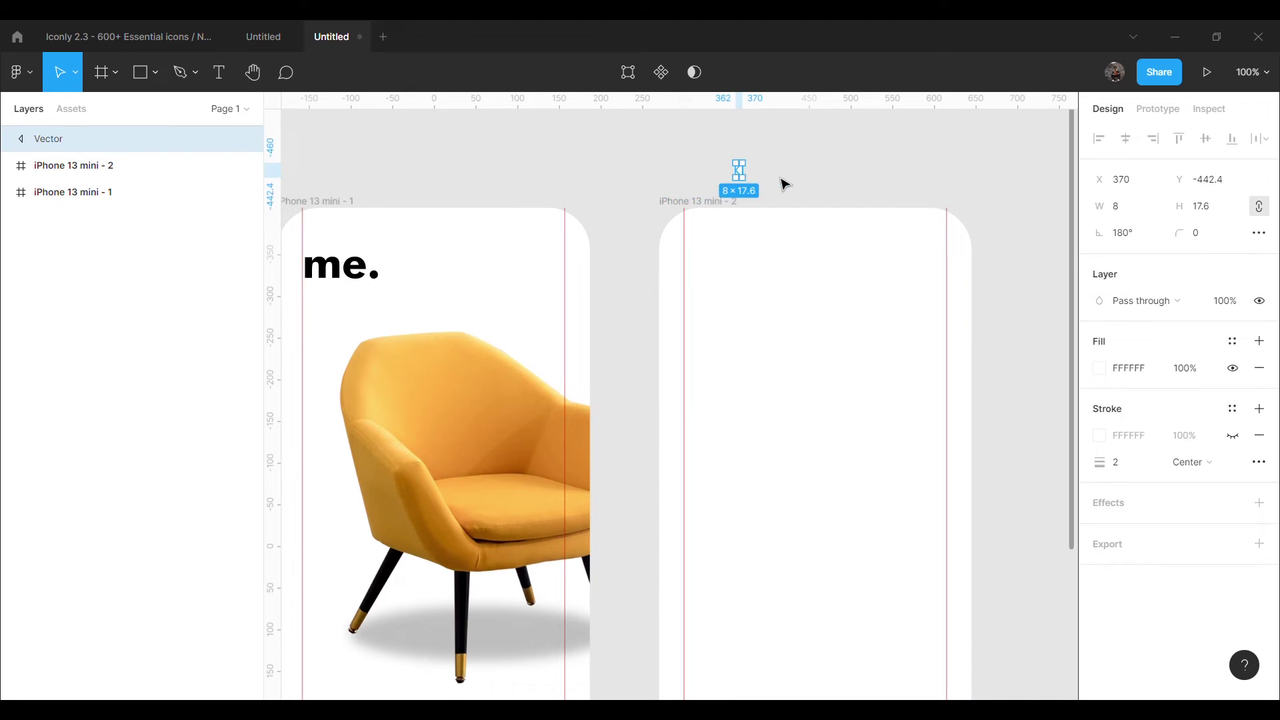
click(1100, 435)
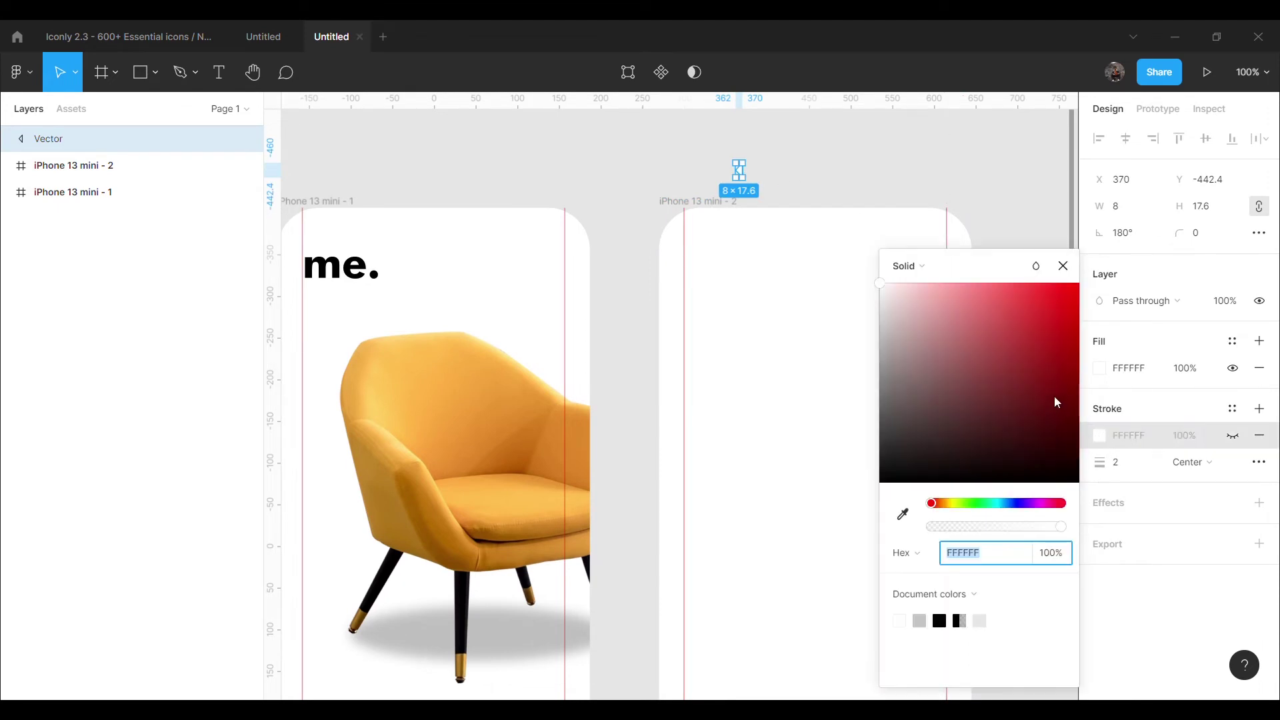
click(1100, 368)
key(ctrl+z)
click(851, 179)
click(770, 174)
drag(770, 175, 699, 267)
key(Up)
key(Up)
key(Up)
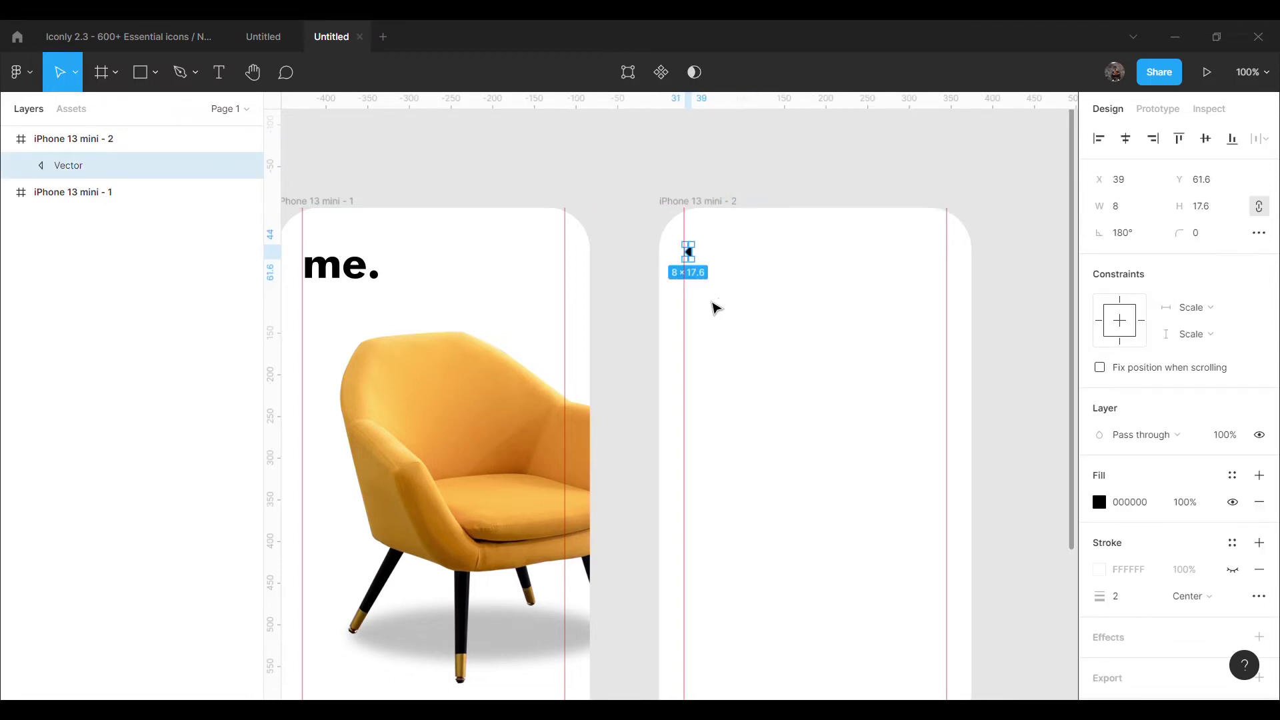
click(572, 180)
Step: Create a 'Back' text layer above the frames
click(218, 72)
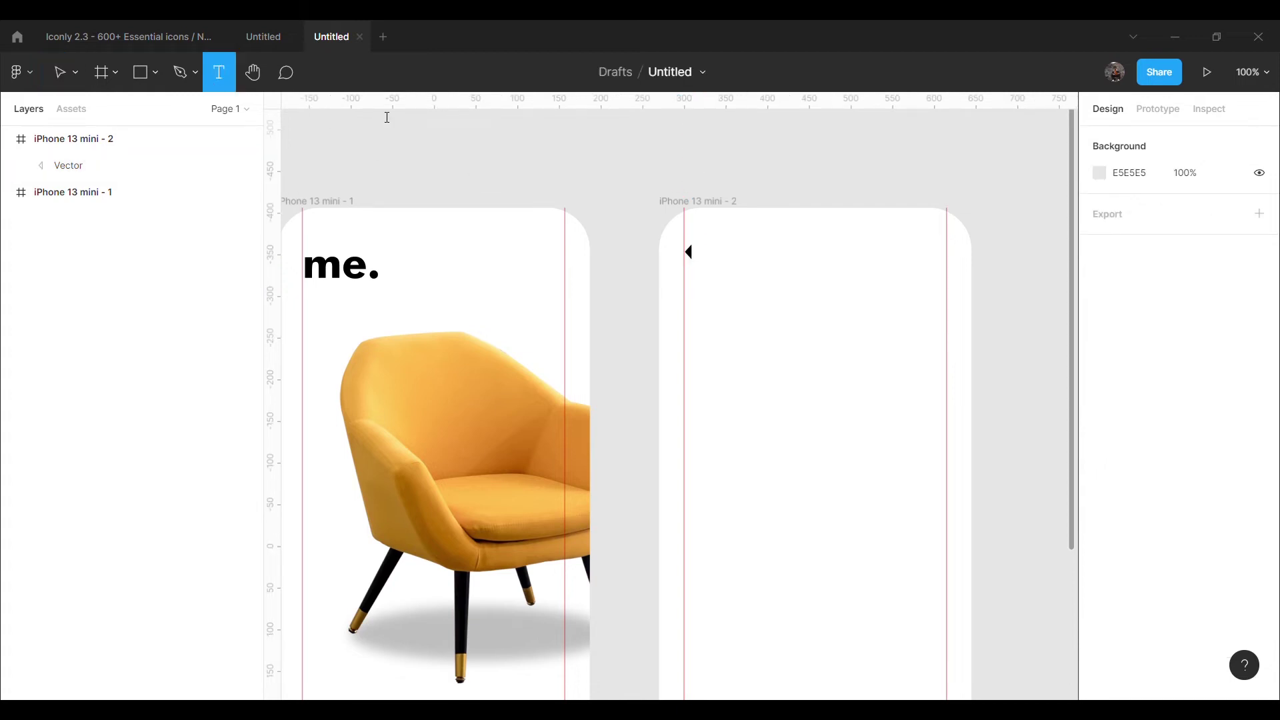
click(385, 115)
text(Back)
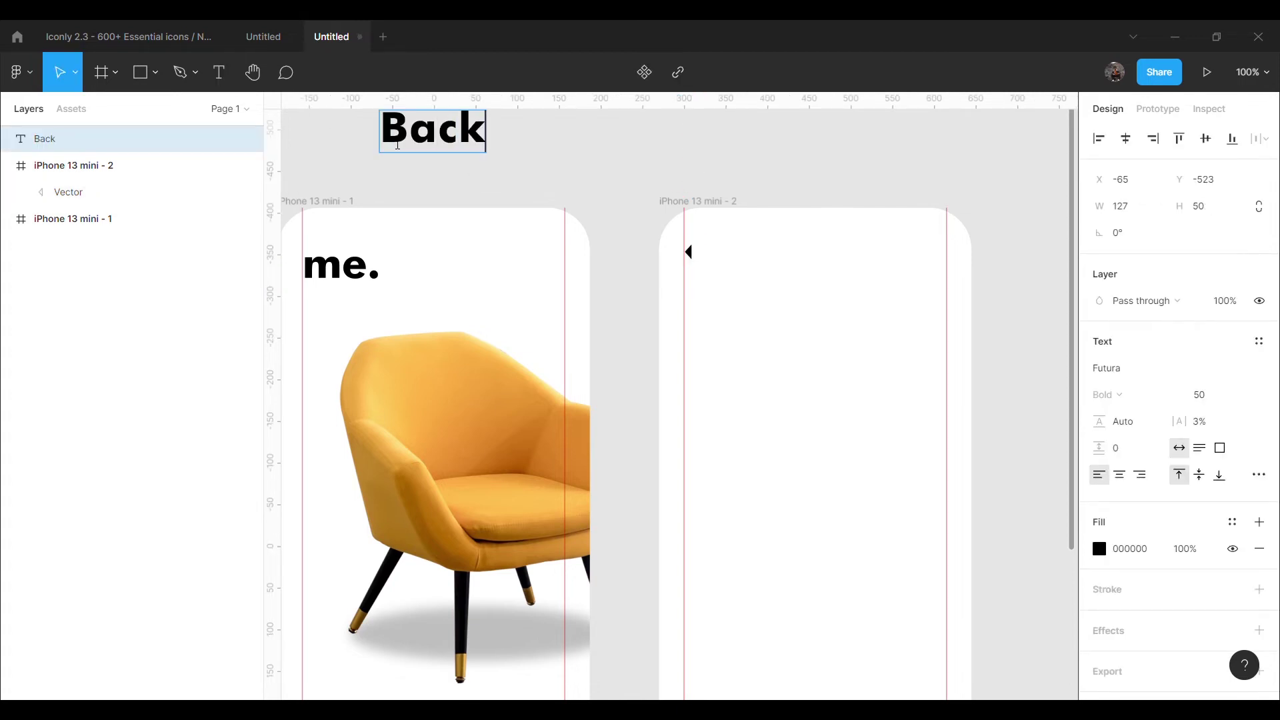
key(Escape)
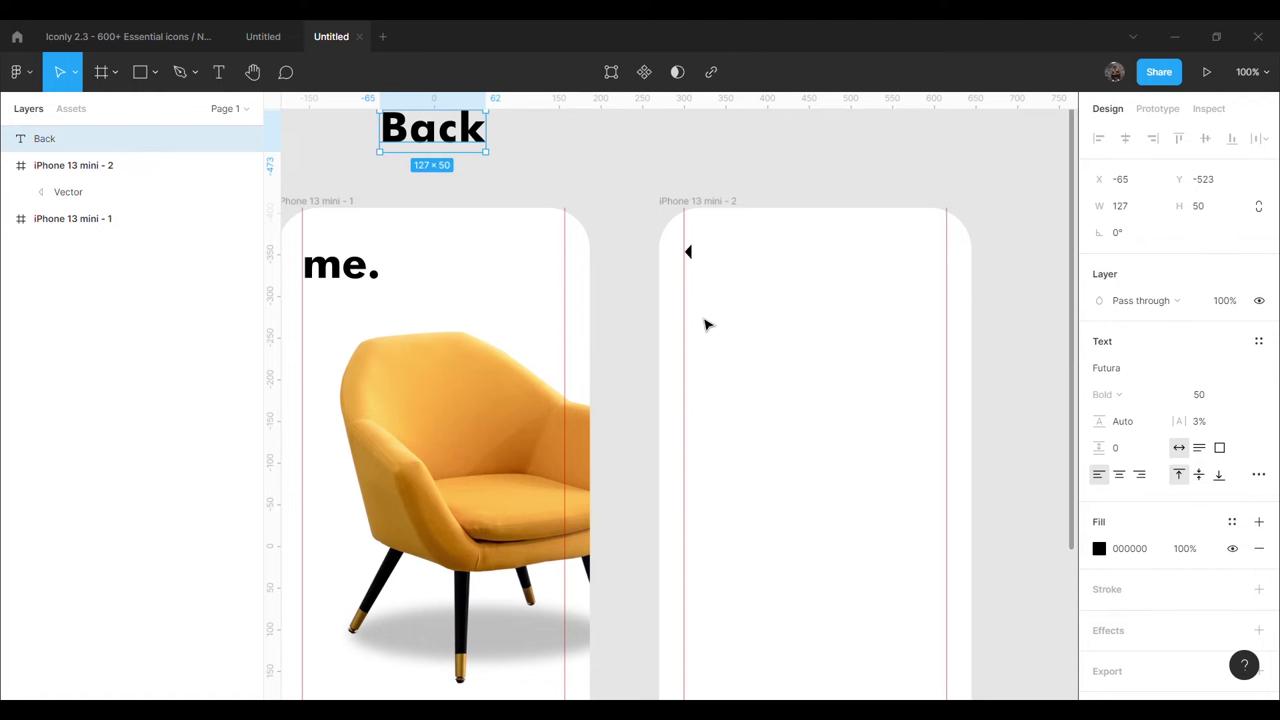
Step: Style the Back label in Gilroy-SemiBold at font size 18
click(1201, 396)
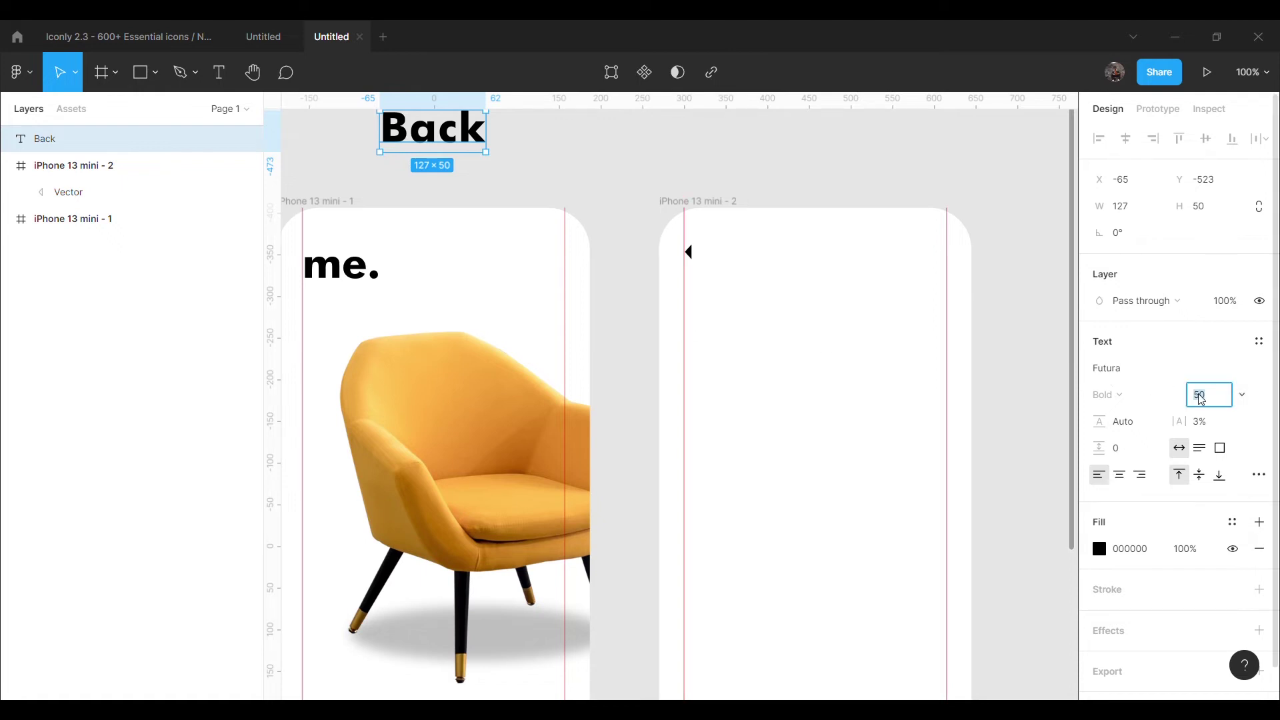
text(24)
key(Return)
click(1212, 398)
text(8)
key(Return)
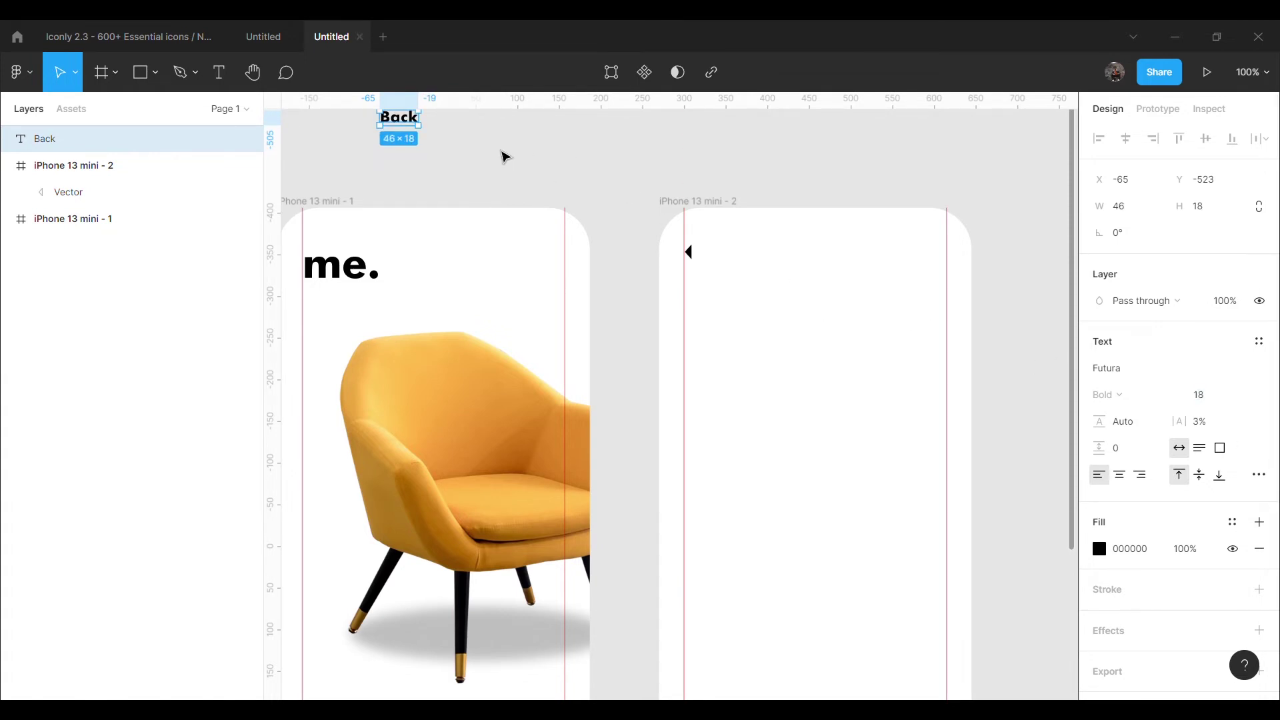
click(1126, 368)
text(Gilroy)
key(Return)
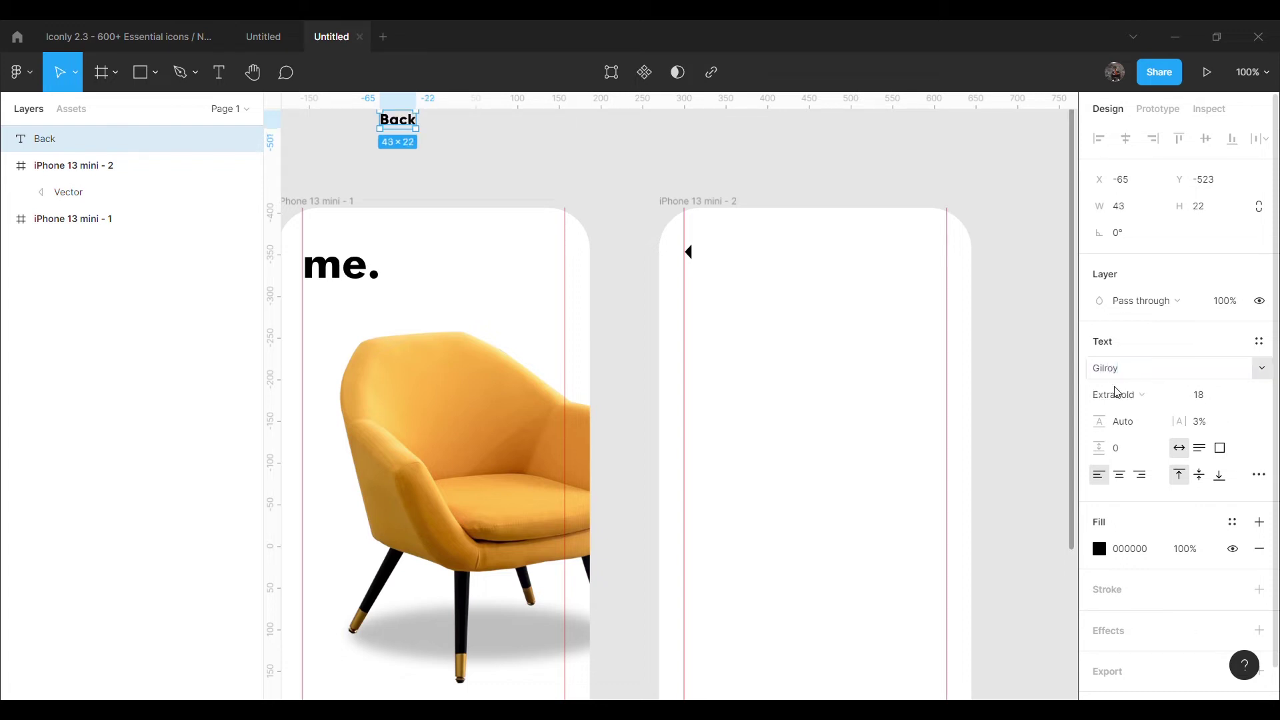
click(1118, 393)
click(1260, 375)
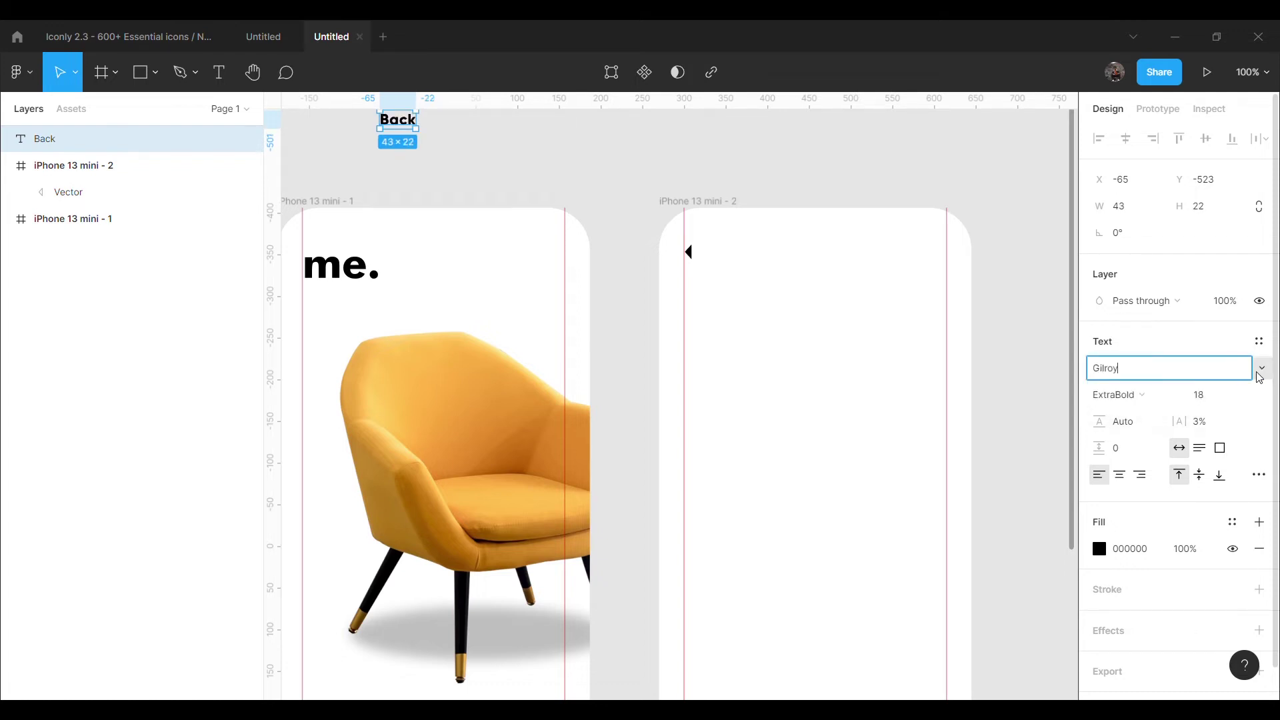
click(1177, 373)
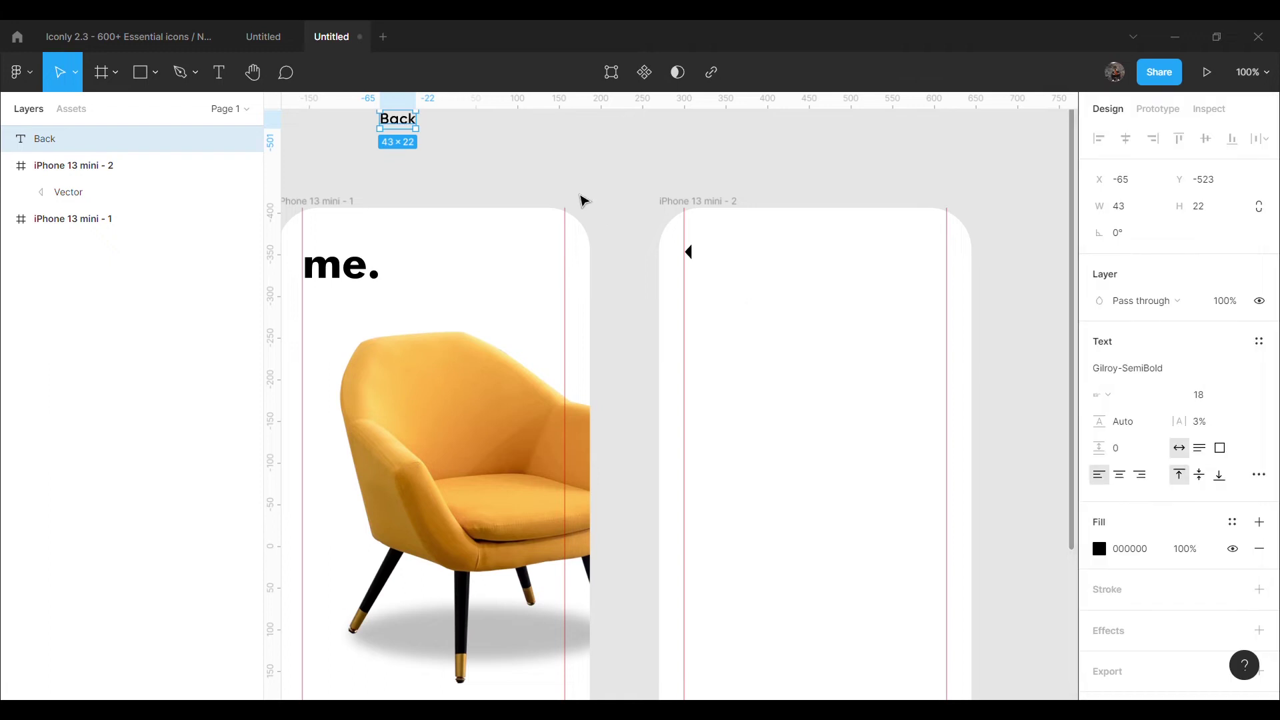
Step: Move the Back label beside the arrow in the second screen's top-left
click(584, 202)
drag(396, 123, 720, 260)
key(Left)
key(Left)
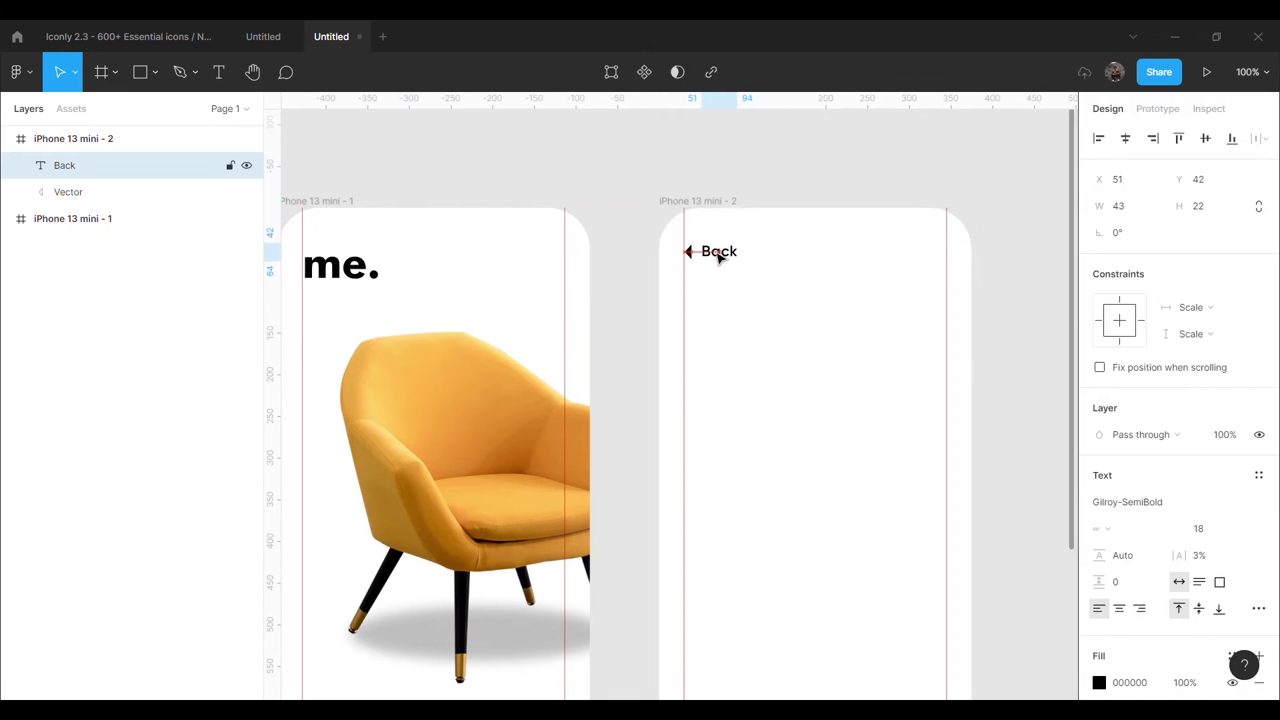
key(Left)
key(Left)
key(Left)
key(Left)
key(Up)
click(880, 323)
drag(1034, 383, 1077, 398)
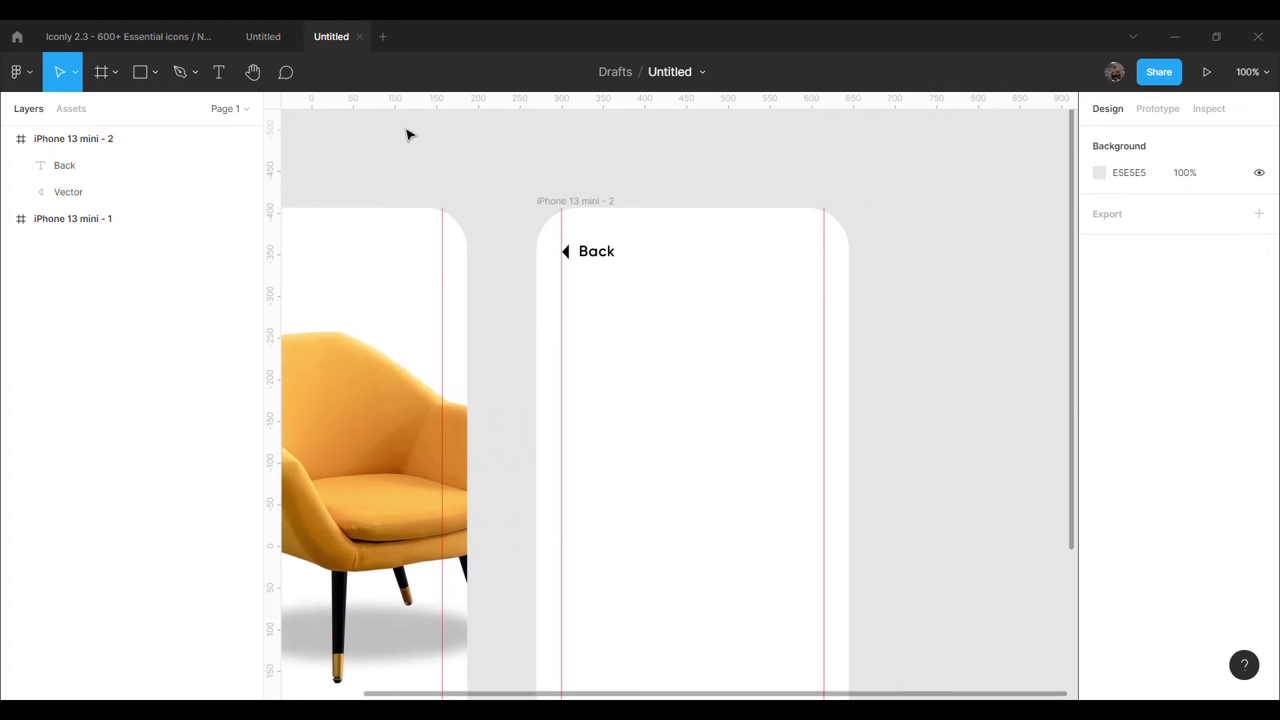
click(219, 72)
Step: Type the 'Court Catania' title above the second screen and set it in Futura Bold
click(512, 189)
text(Cata)
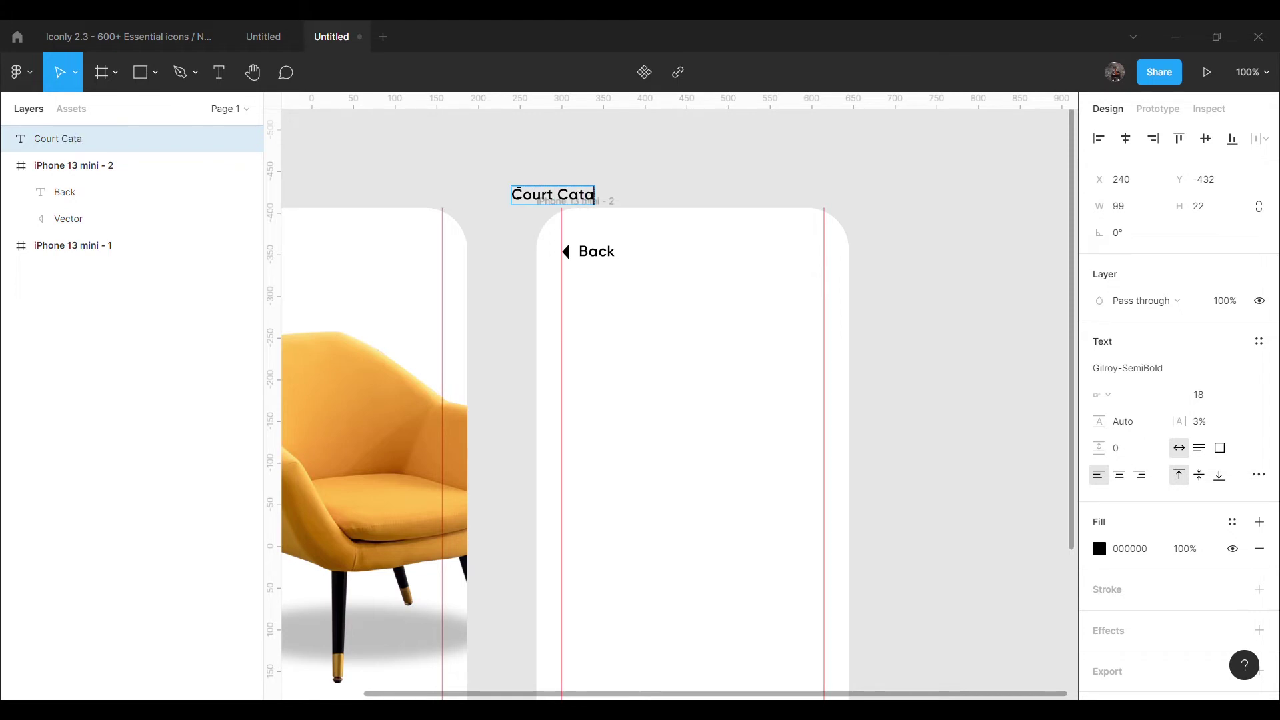
text(nia)
key(Escape)
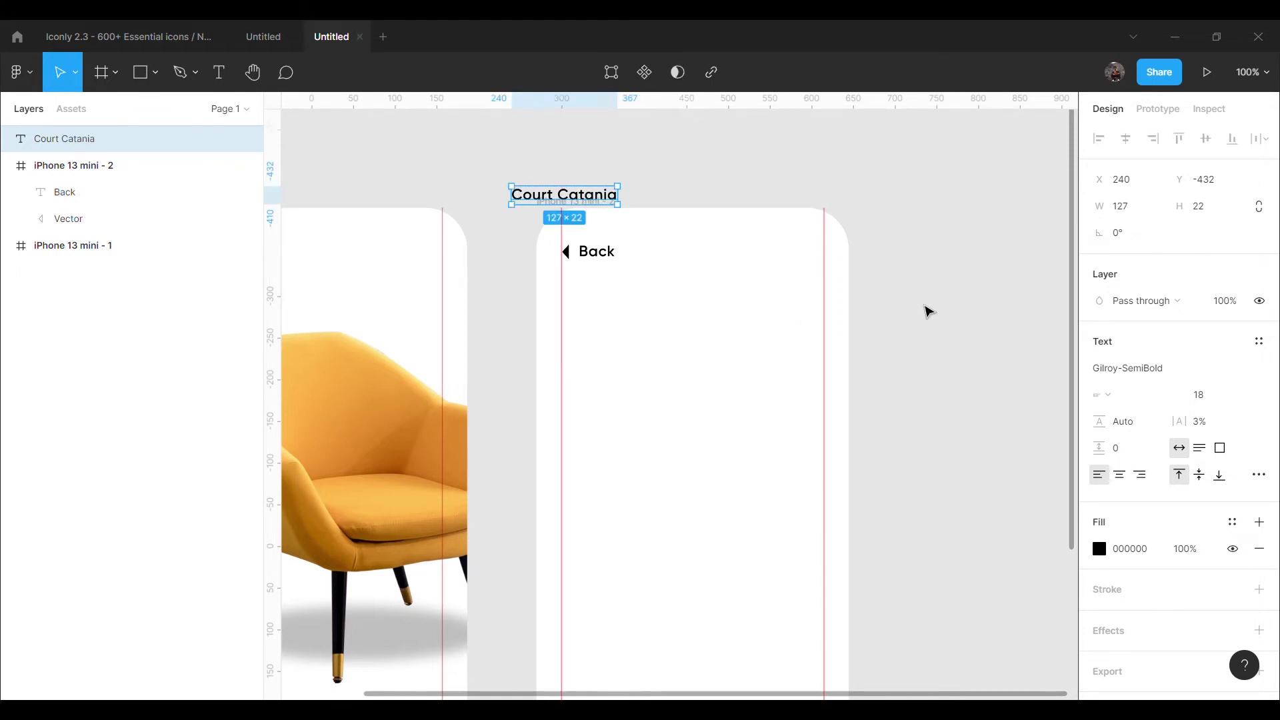
click(1231, 400)
text(50)
key(Return)
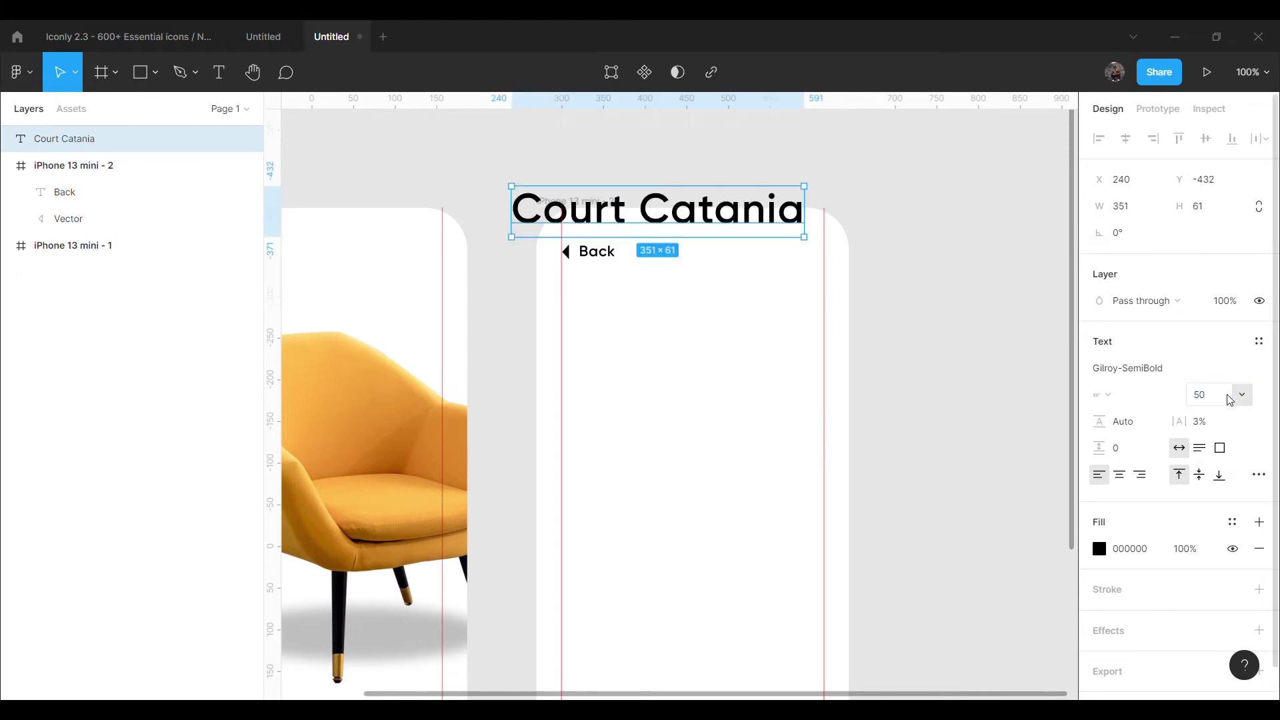
click(1152, 370)
text(Futura)
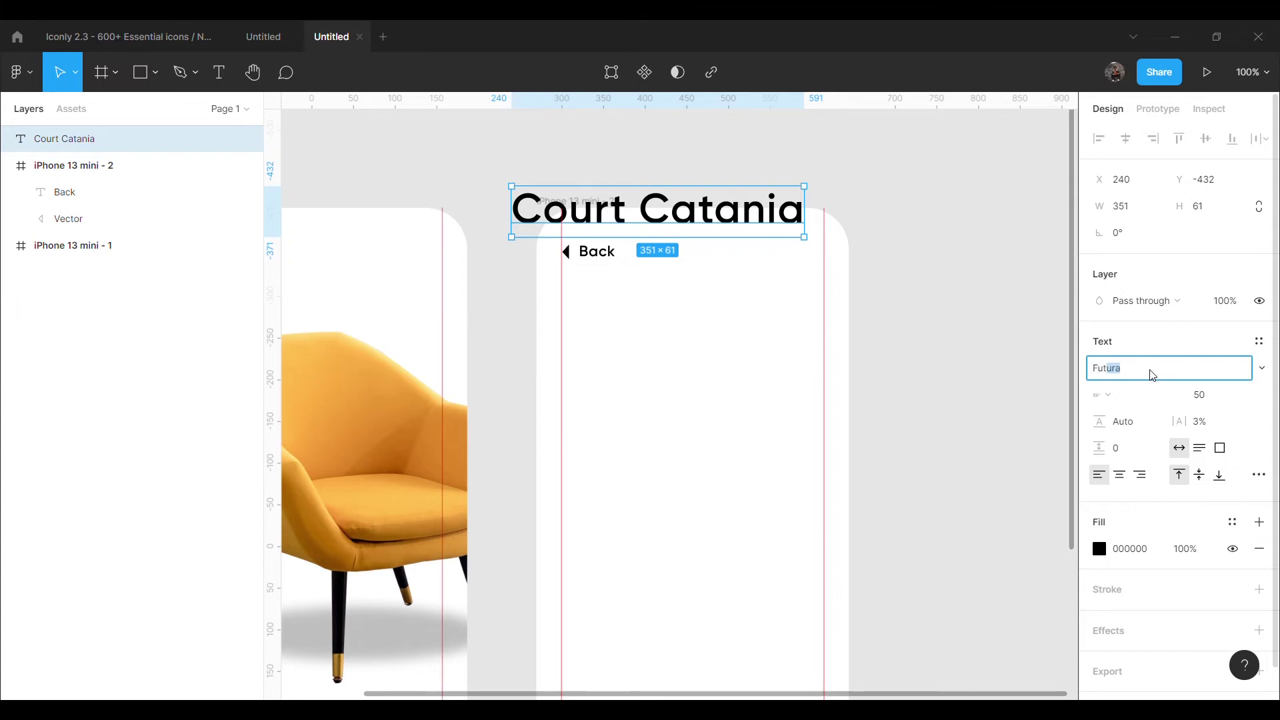
key(Return)
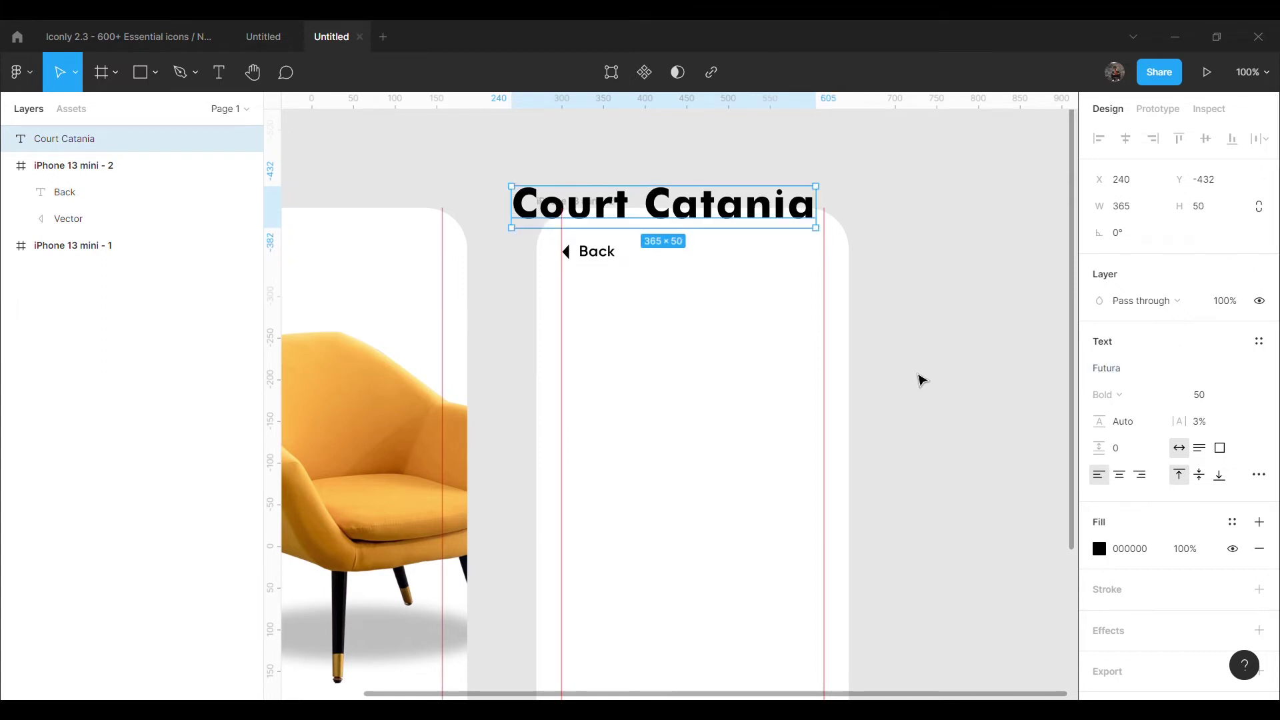
Step: Resize the title to 35 and move it into the second screen below Back
click(1212, 400)
text(35)
key(Return)
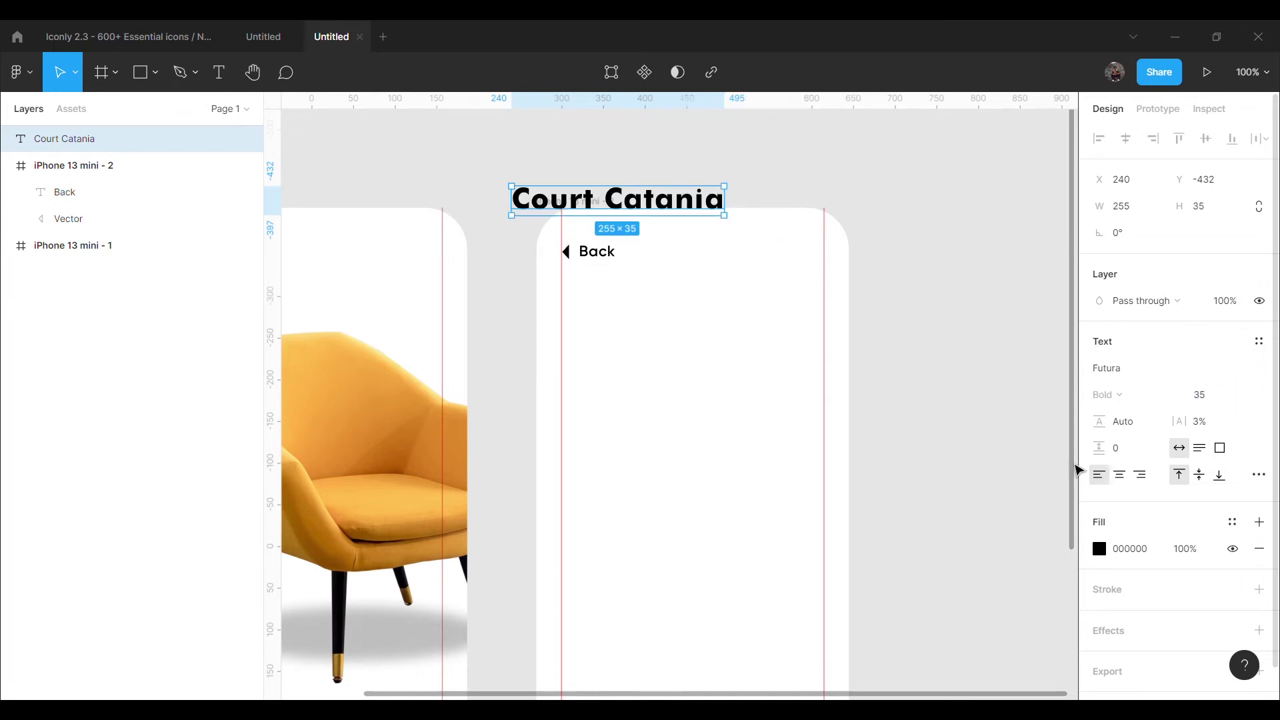
click(852, 338)
mouse_move(709, 215)
mouse_down()
mouse_move(751, 360)
mouse_move(697, 349)
mouse_up()
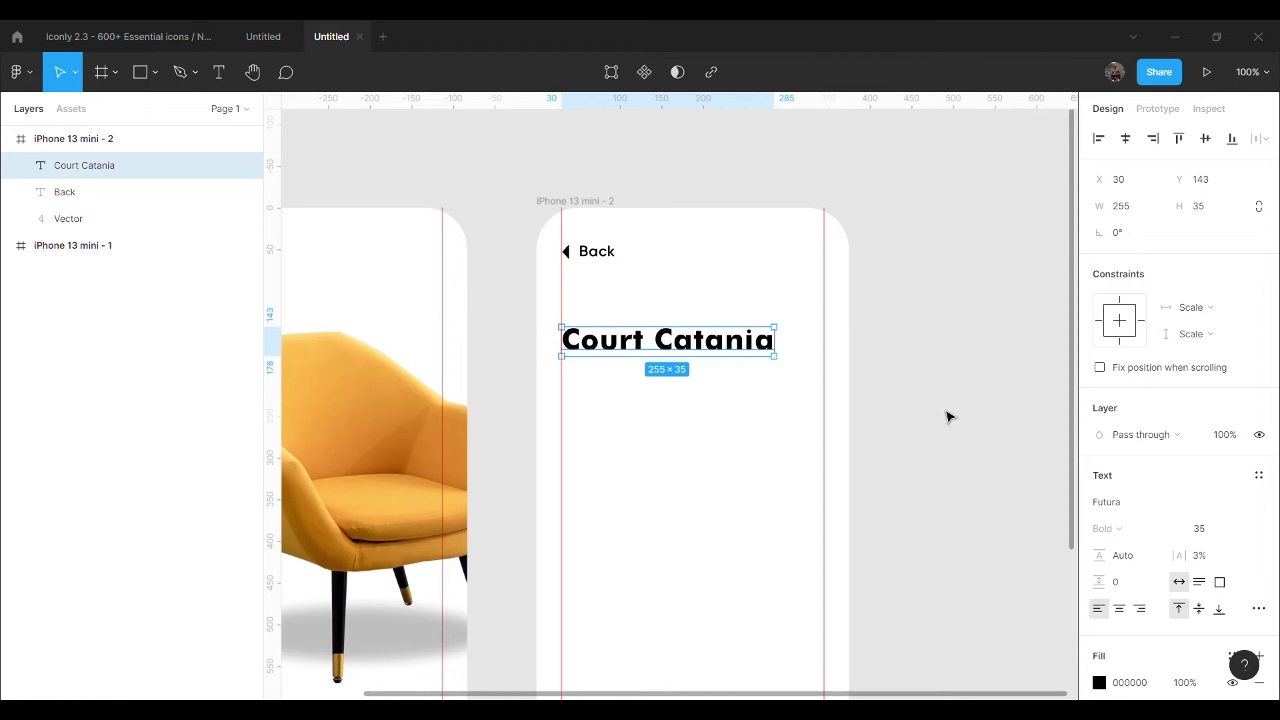
click(880, 400)
Step: Add a columns layout grid to the iPhone 13 mini - 2 frame
click(134, 138)
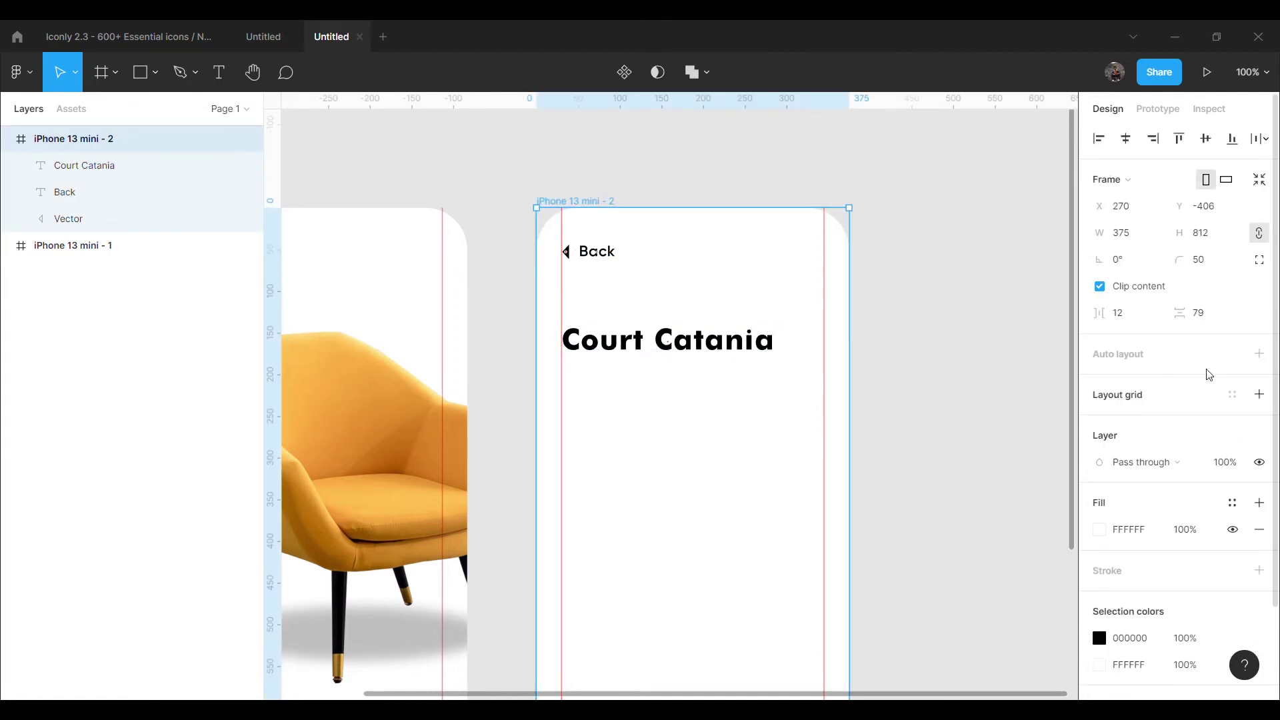
click(1260, 394)
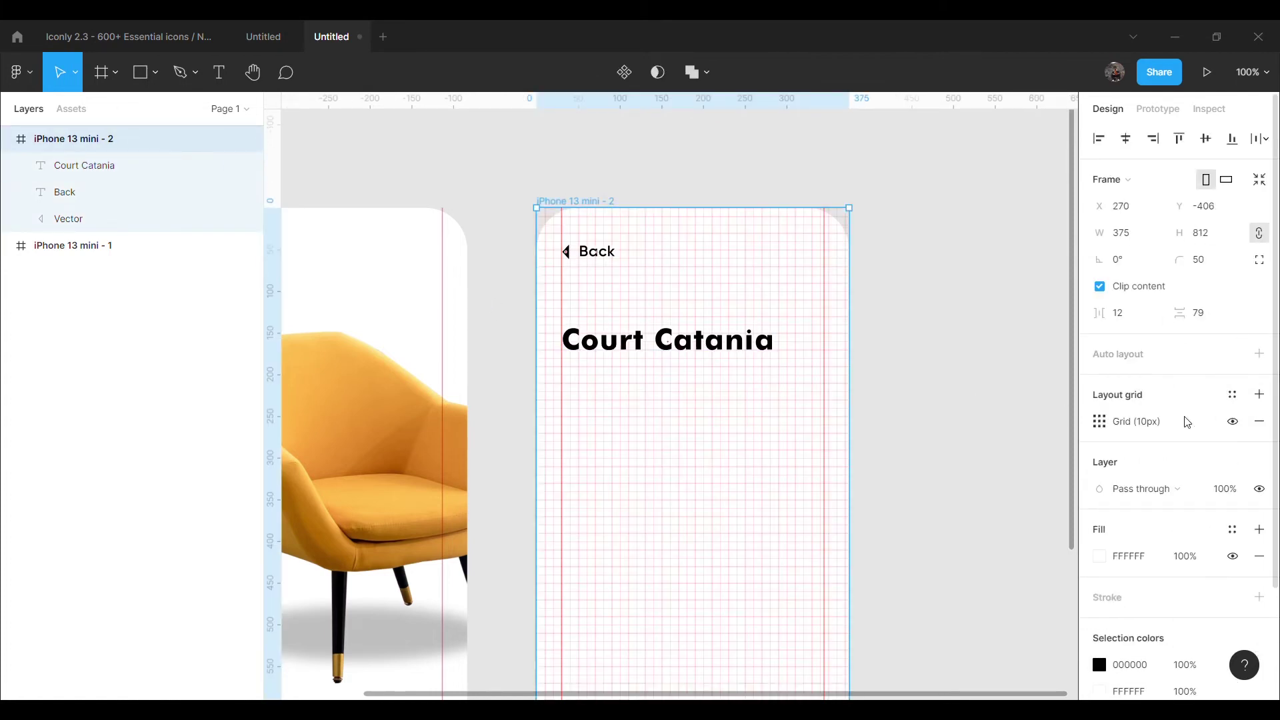
click(1100, 427)
click(907, 424)
click(931, 442)
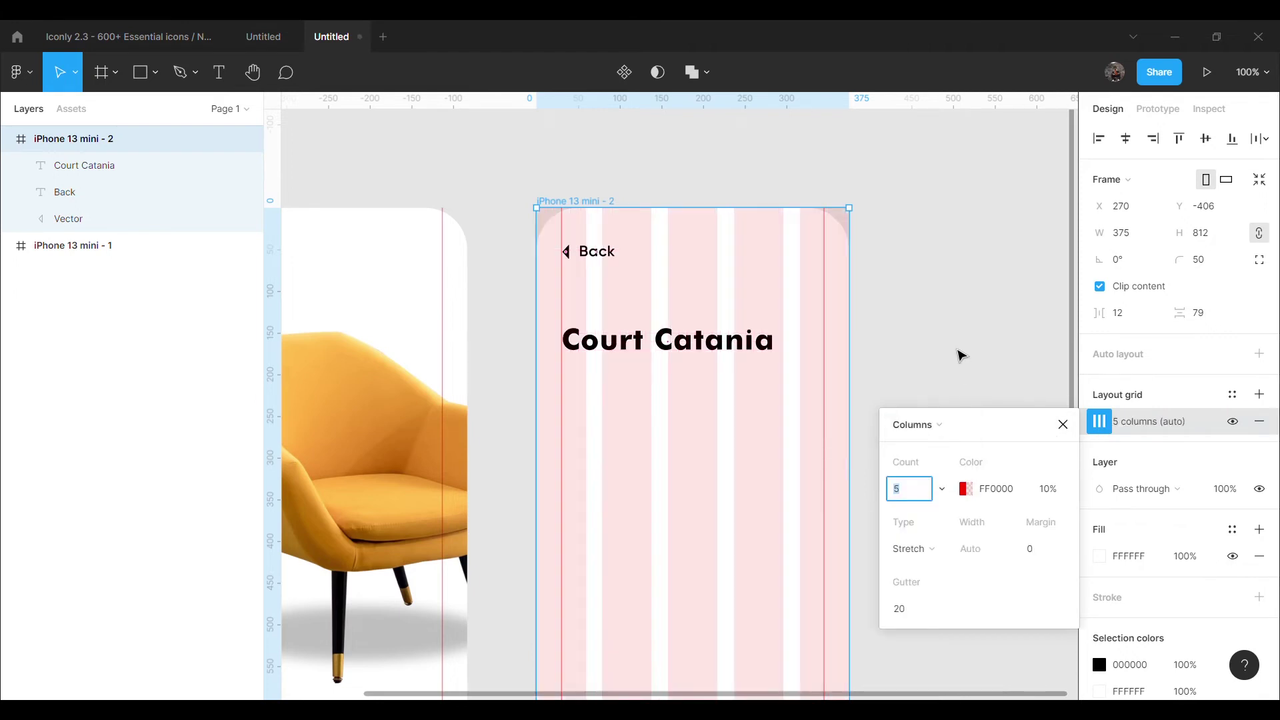
click(960, 360)
scroll(960, 365, down, 2)
scroll(962, 366, down, 3)
scroll(961, 366, up, 3)
scroll(962, 367, up, 1)
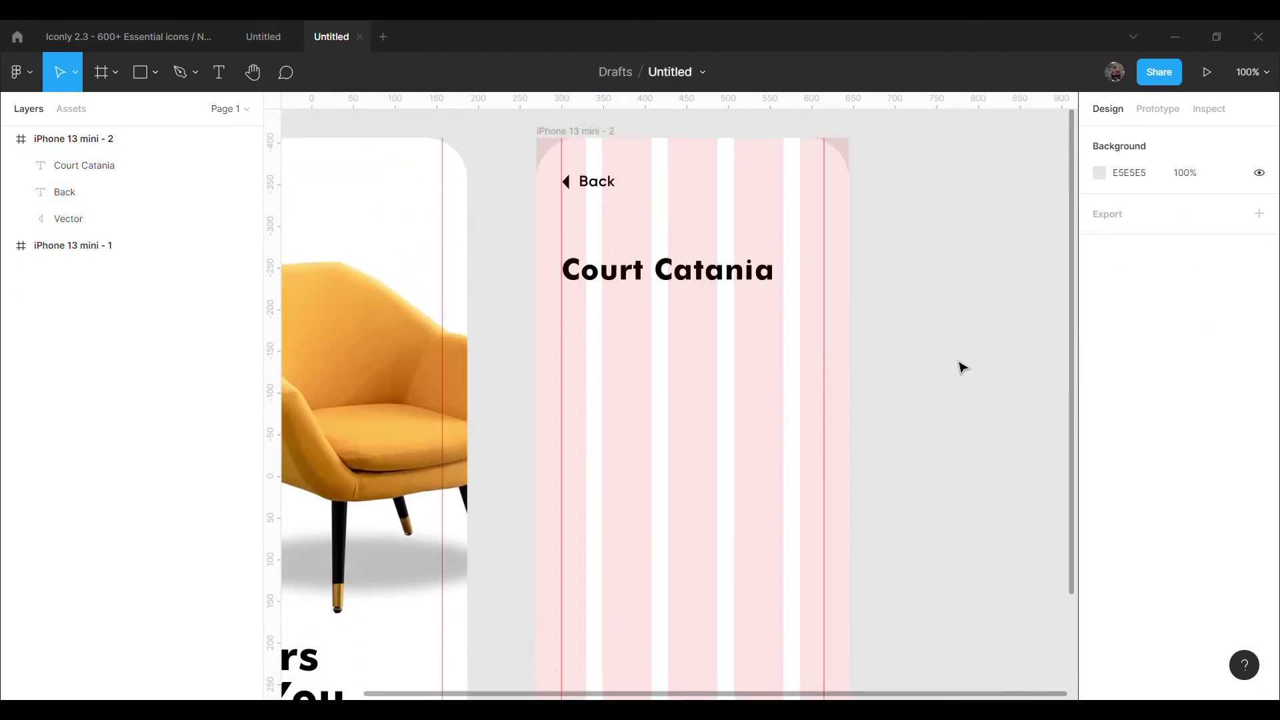
scroll(962, 366, up, 1)
Step: Set the canvas zoom to 85%
click(1253, 72)
text(85)
key(Return)
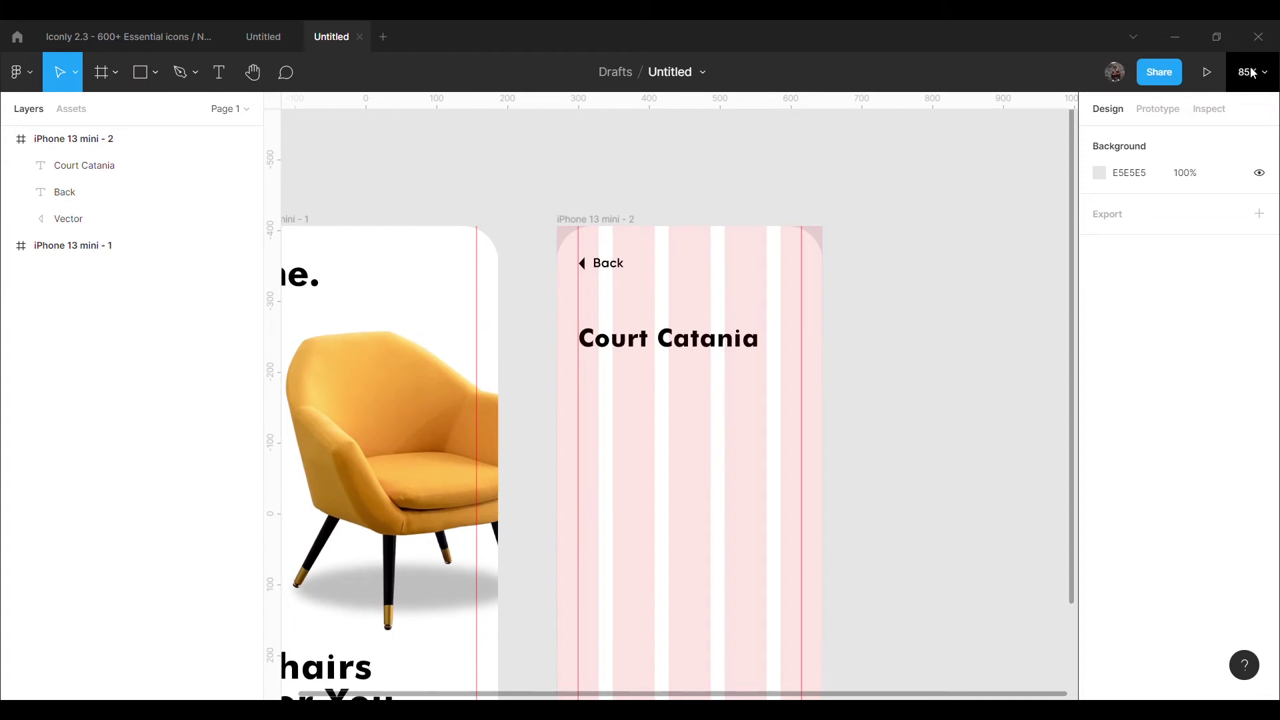
scroll(945, 377, down, 3)
scroll(950, 383, up, 2)
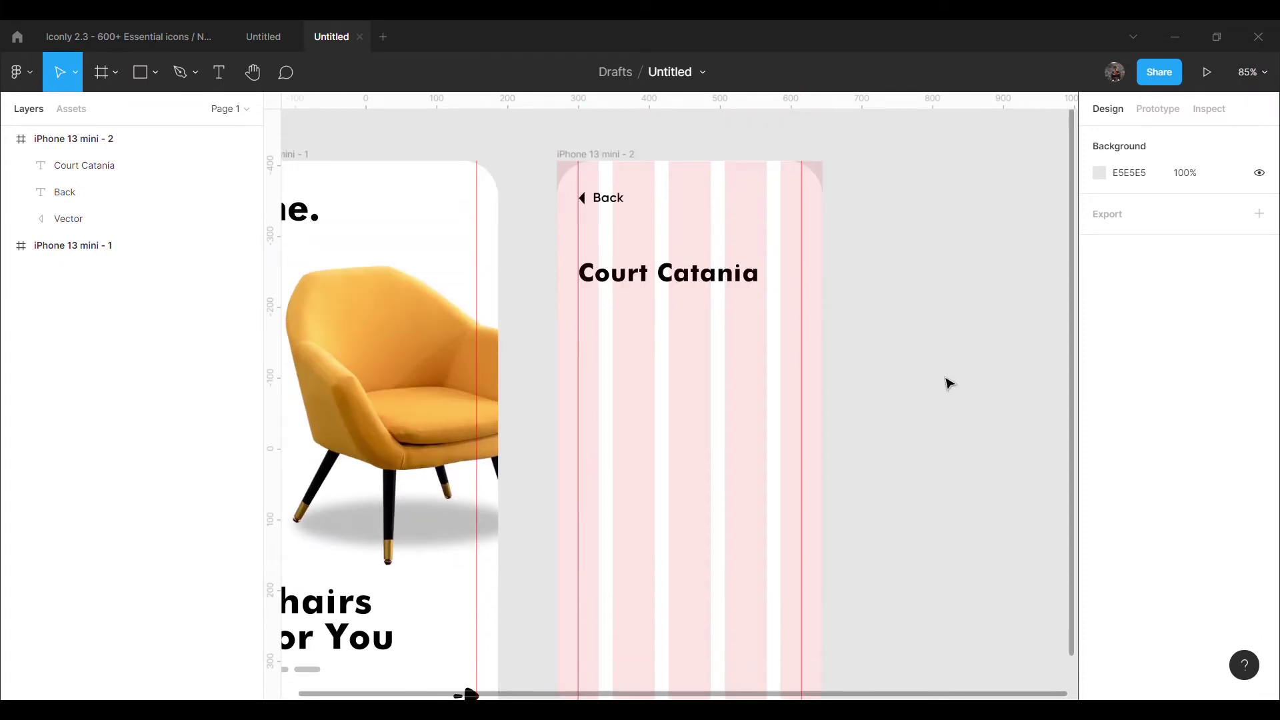
Step: Duplicate the yellow chair and centre a 248 × 248 copy under the Court Catania title
click(439, 429)
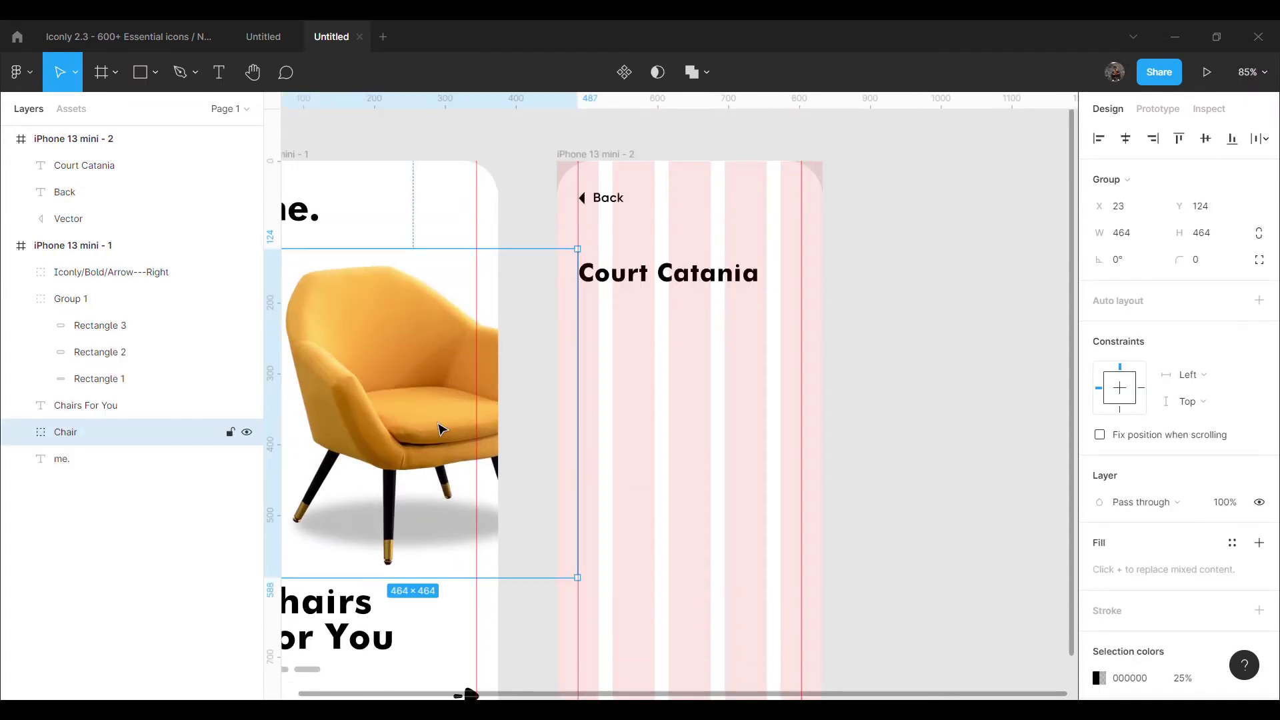
drag(411, 425, 757, 429)
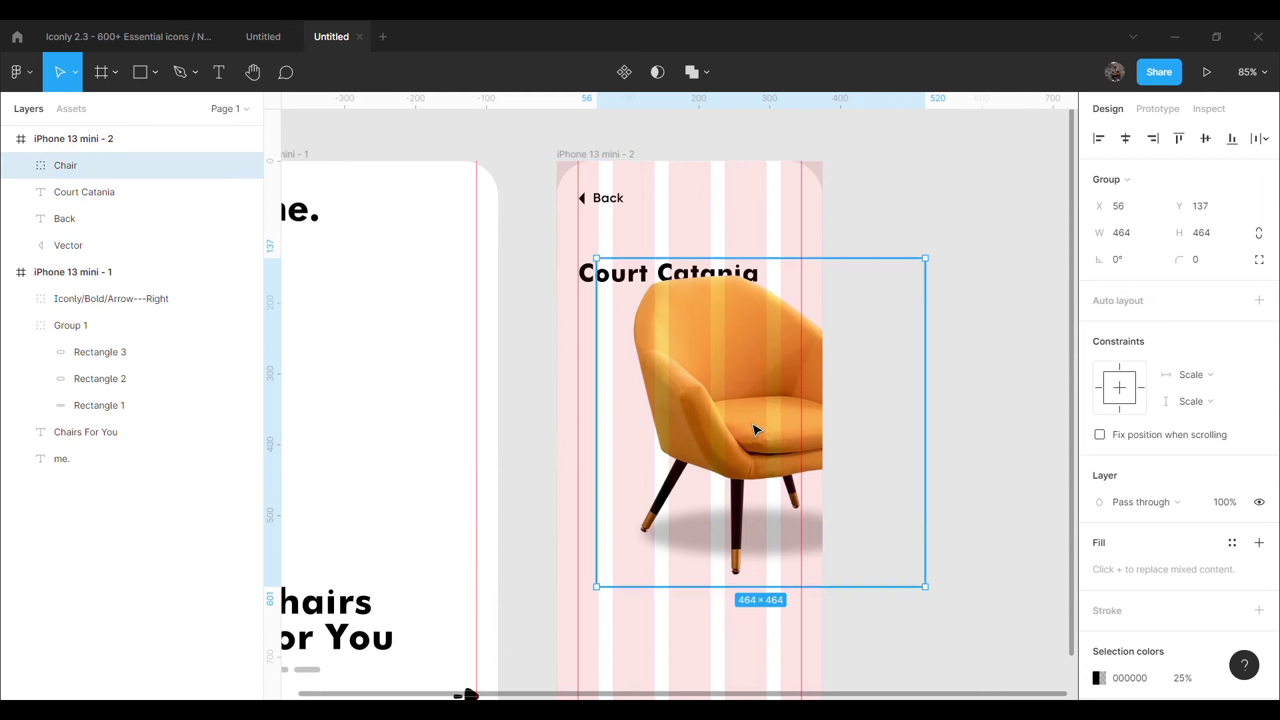
key(ctrl+z)
key(ctrl+d)
drag(465, 435, 1045, 592)
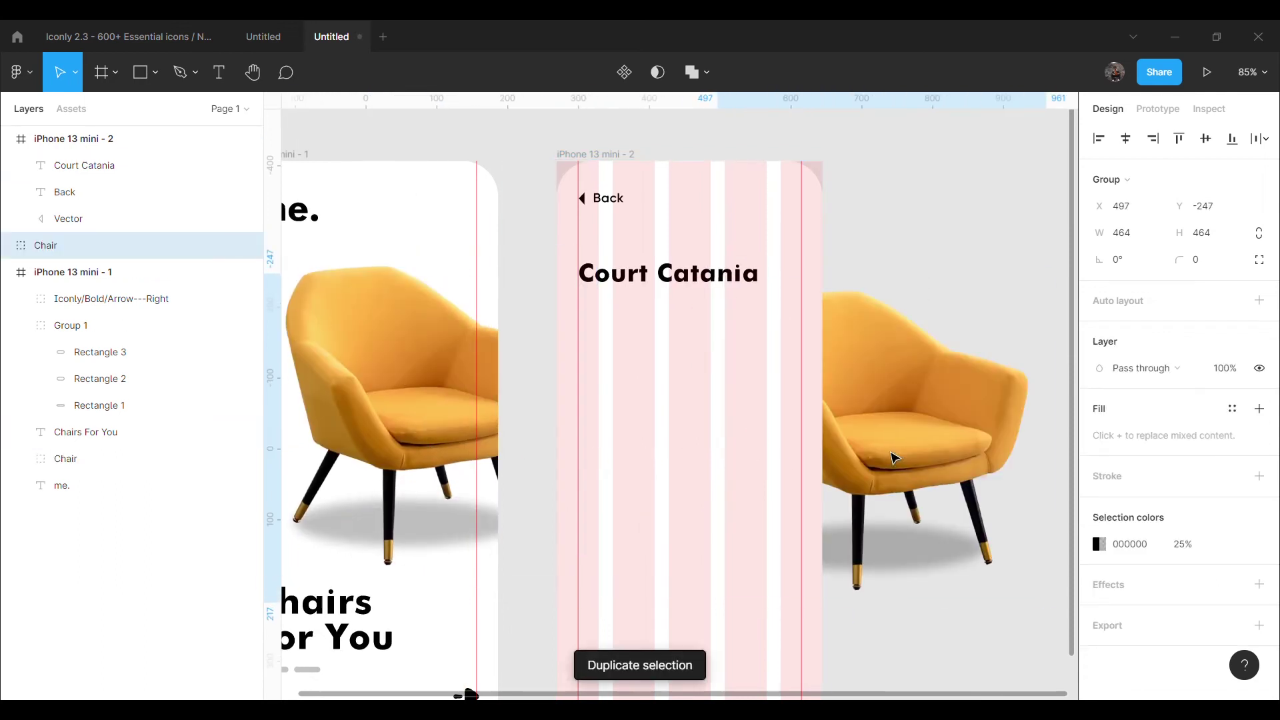
drag(1057, 613, 943, 485)
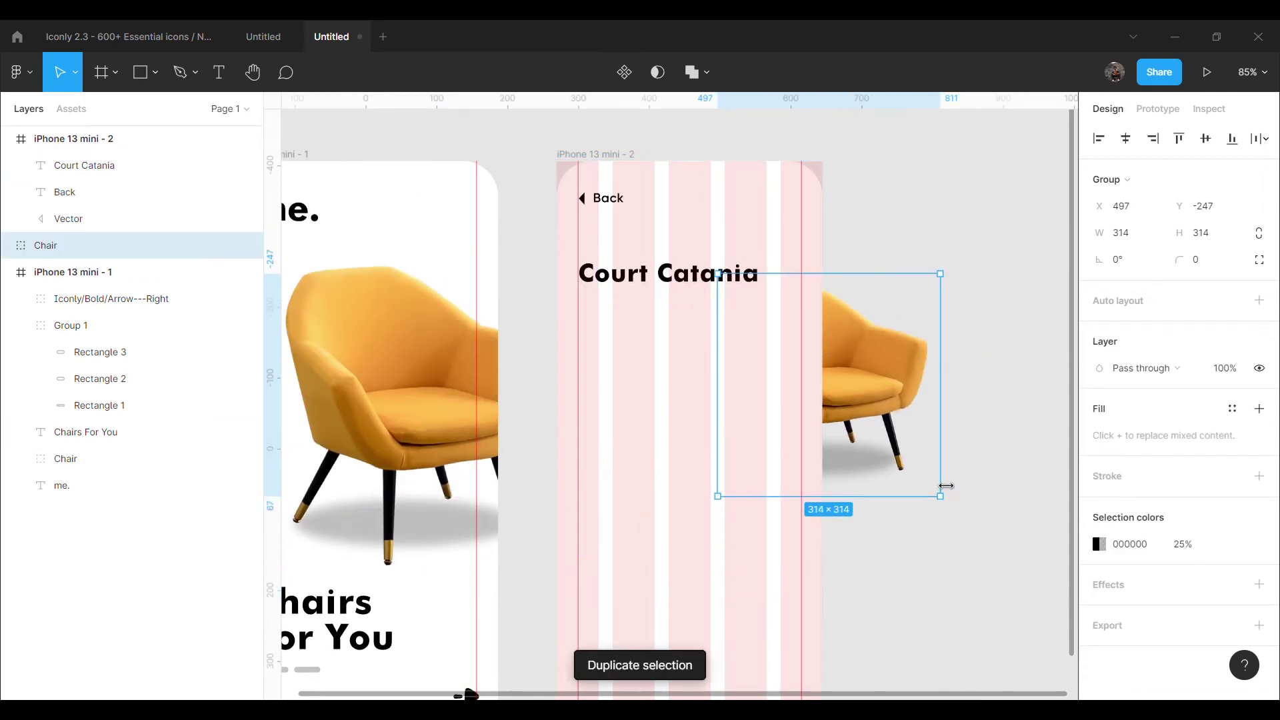
drag(870, 403, 717, 443)
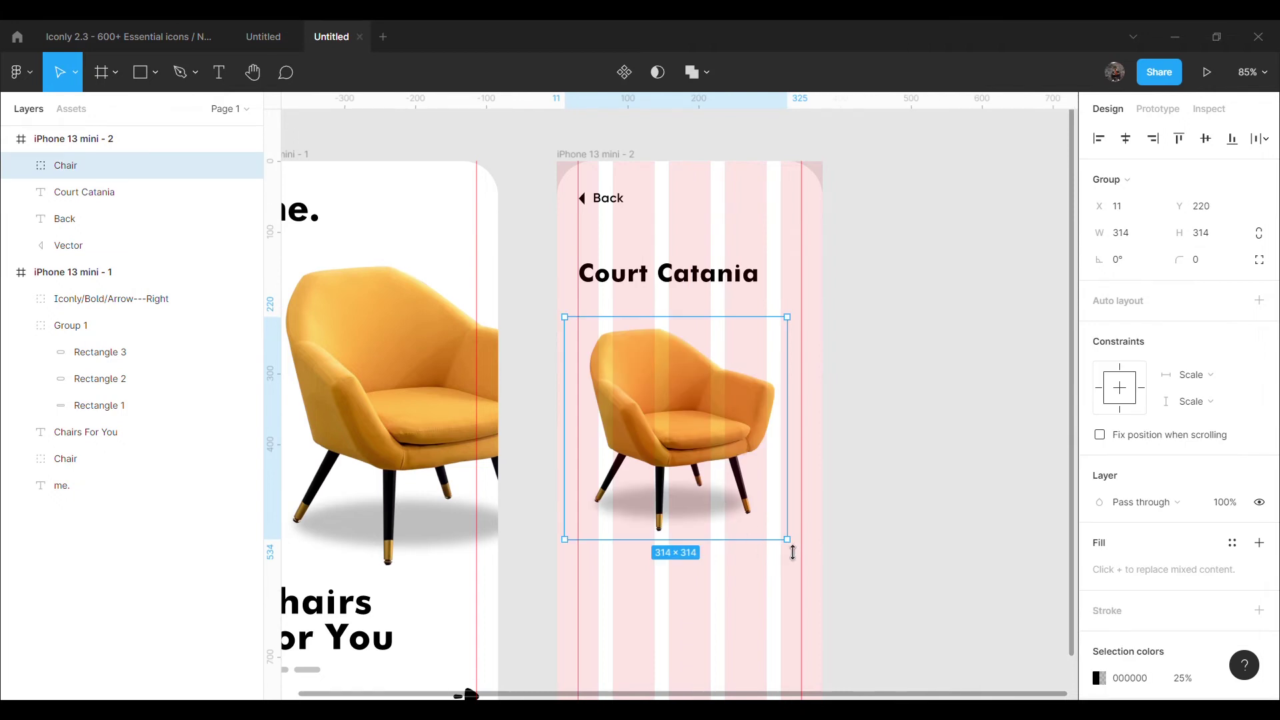
drag(792, 553, 760, 510)
drag(677, 445, 690, 435)
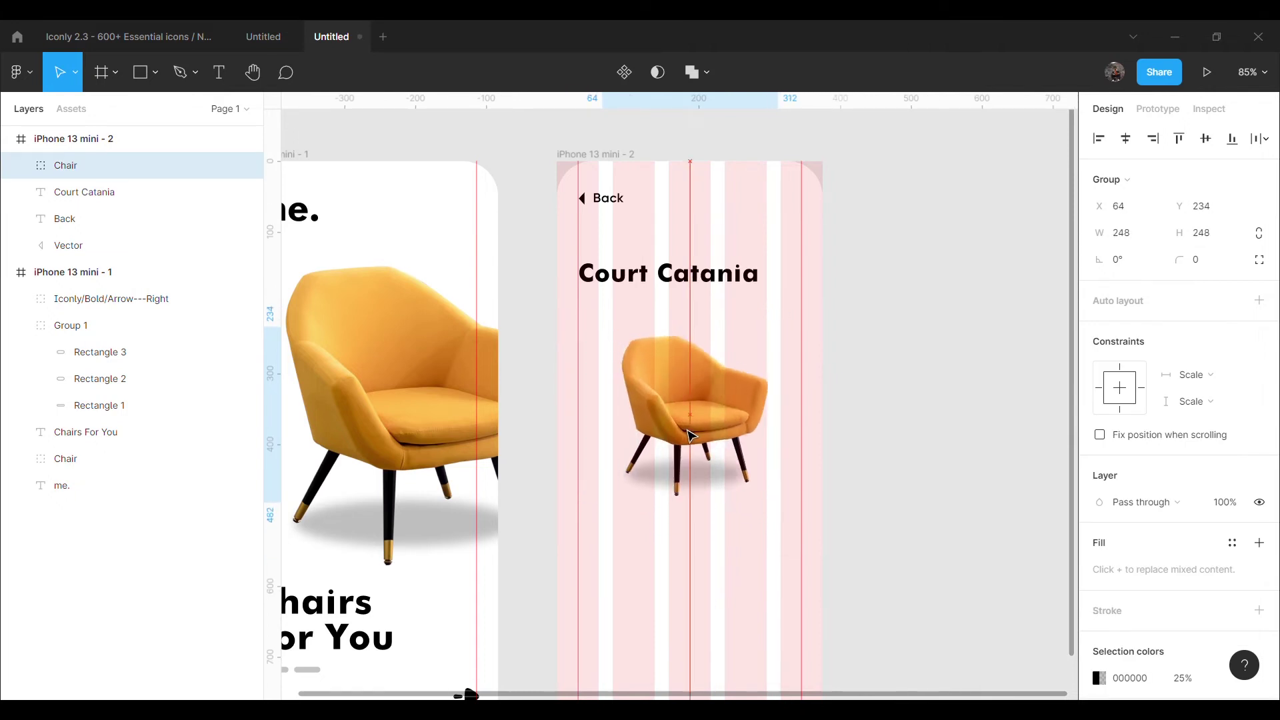
click(897, 529)
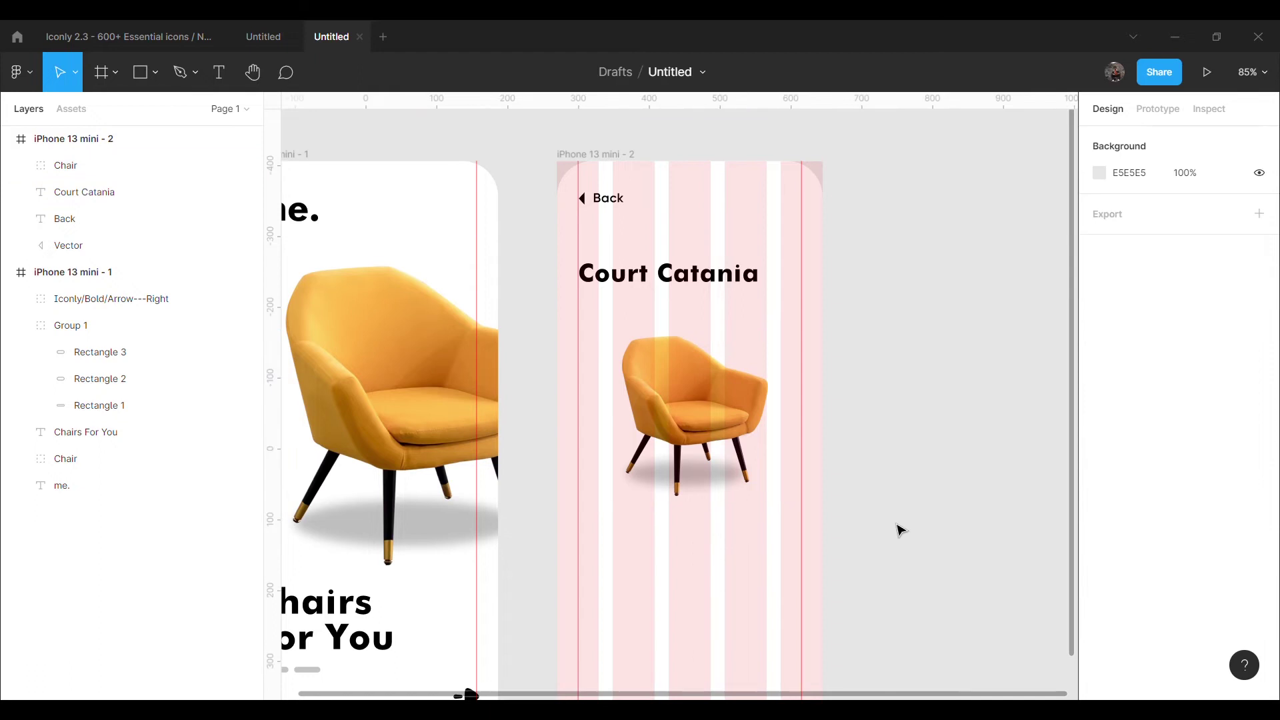
scroll(900, 522, down, 5)
scroll(902, 523, up, 1)
Step: Paste the description paragraph, make it black (000000), and move it below the chair
key(ctrl+v)
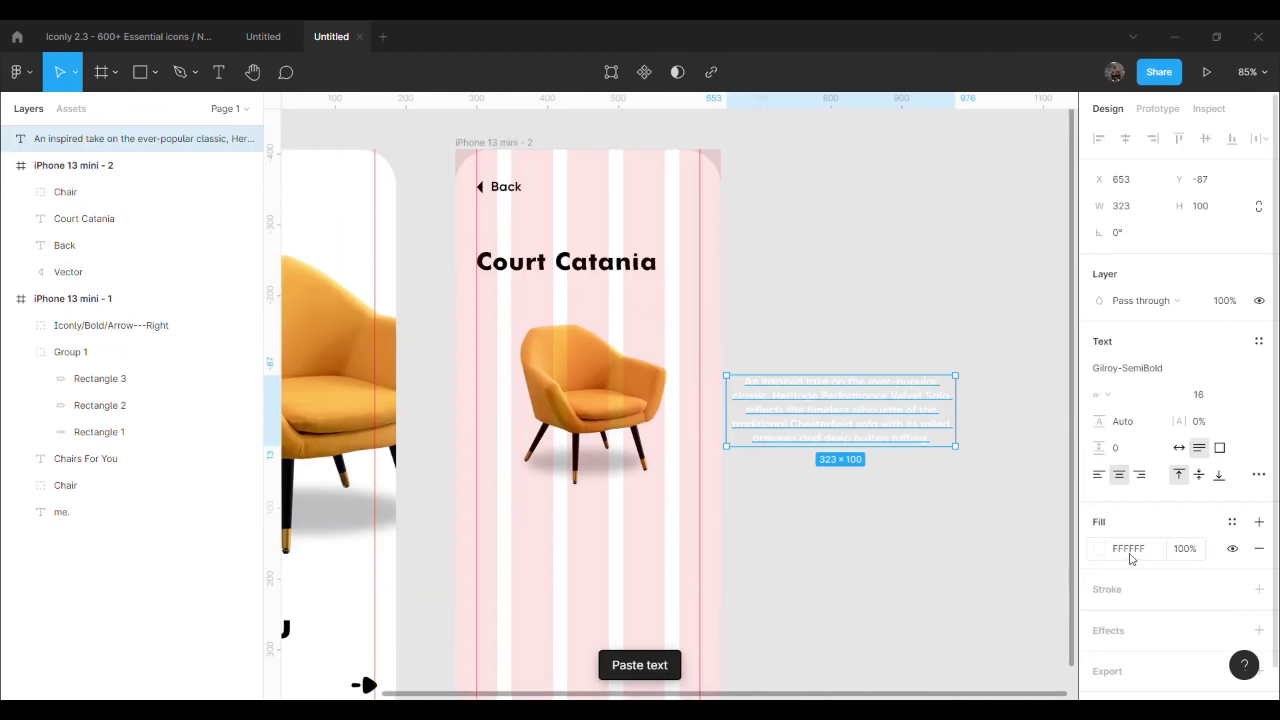
click(1099, 549)
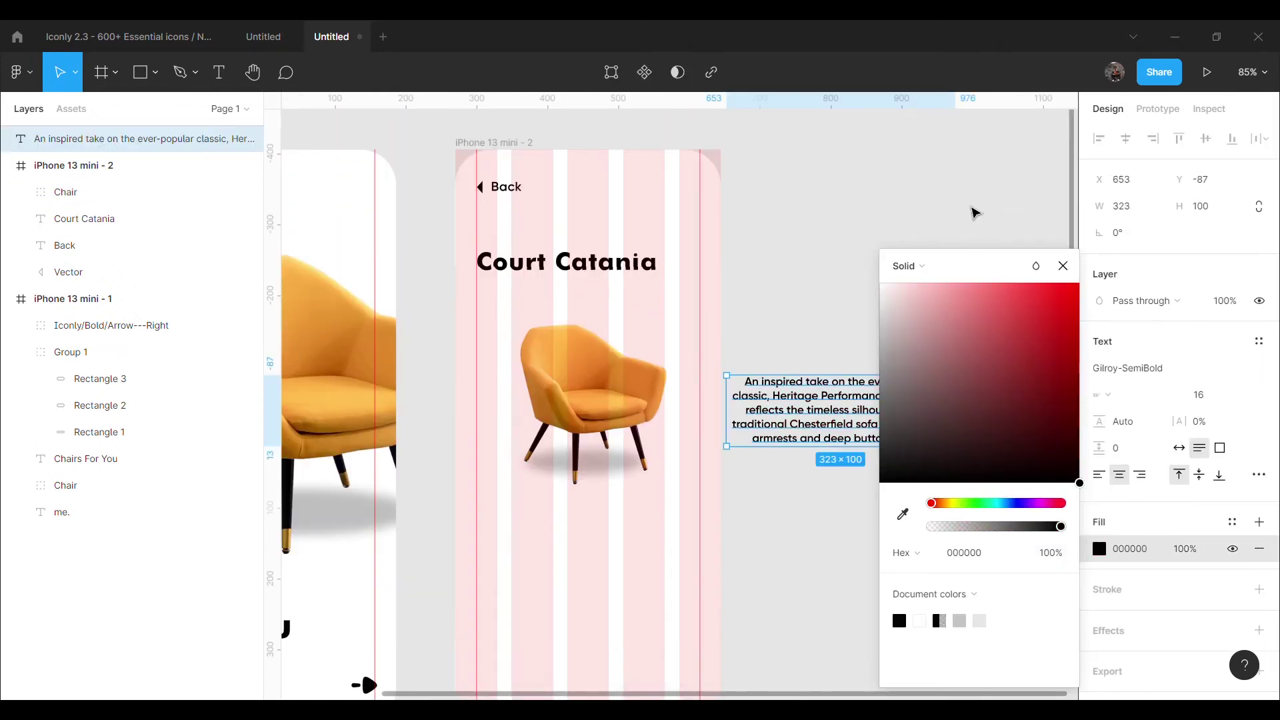
click(871, 454)
drag(872, 454, 622, 474)
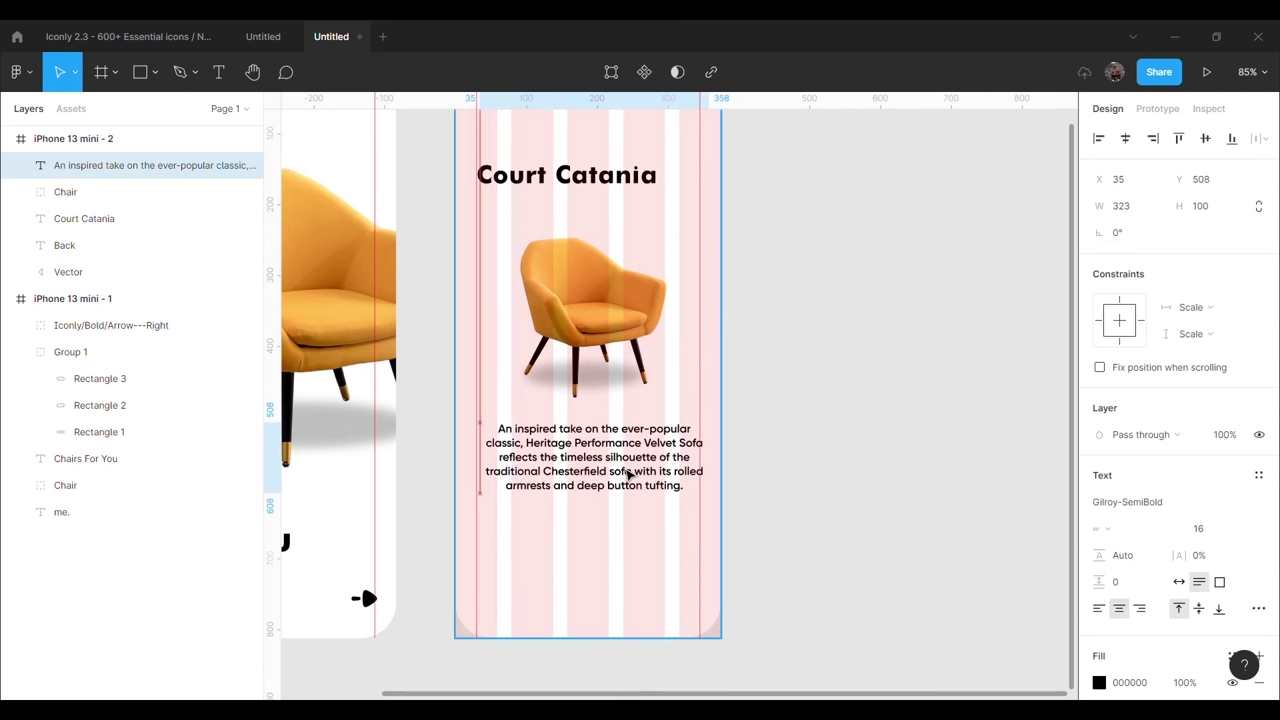
click(797, 492)
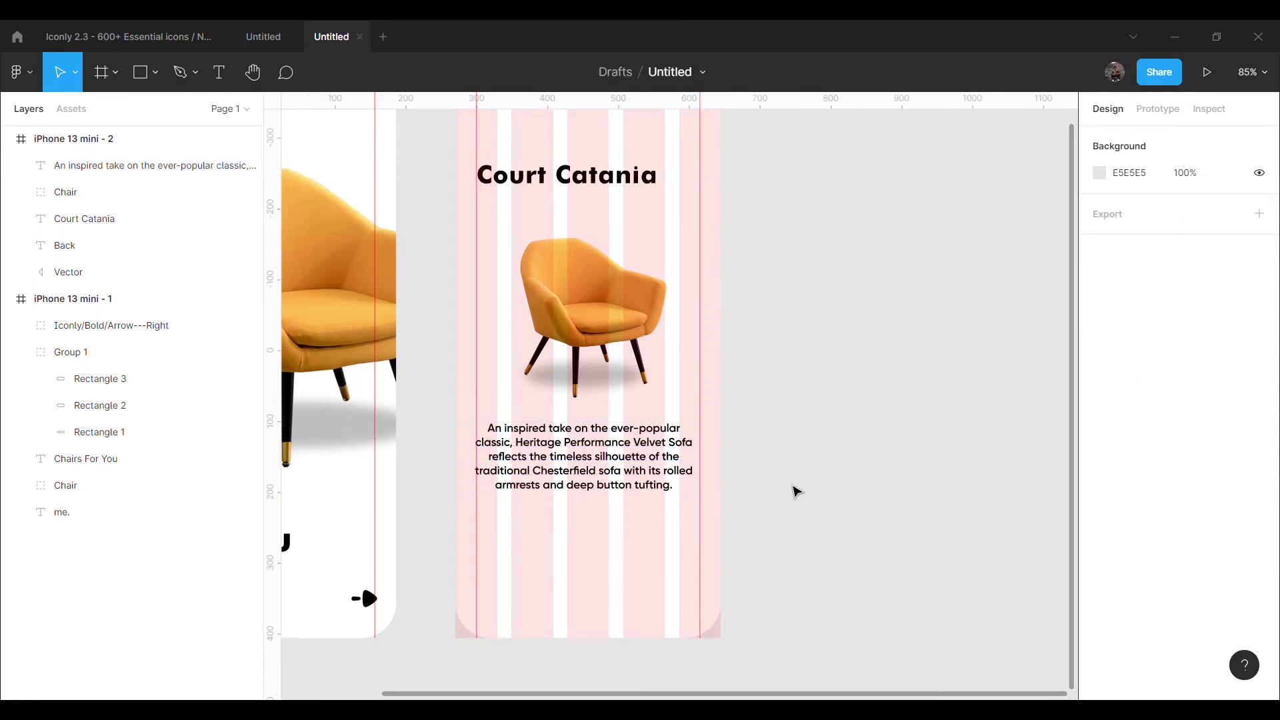
Step: Fine-tune the paragraph's position so it sits centred under the chair
scroll(796, 492, up, 1)
drag(560, 518, 563, 517)
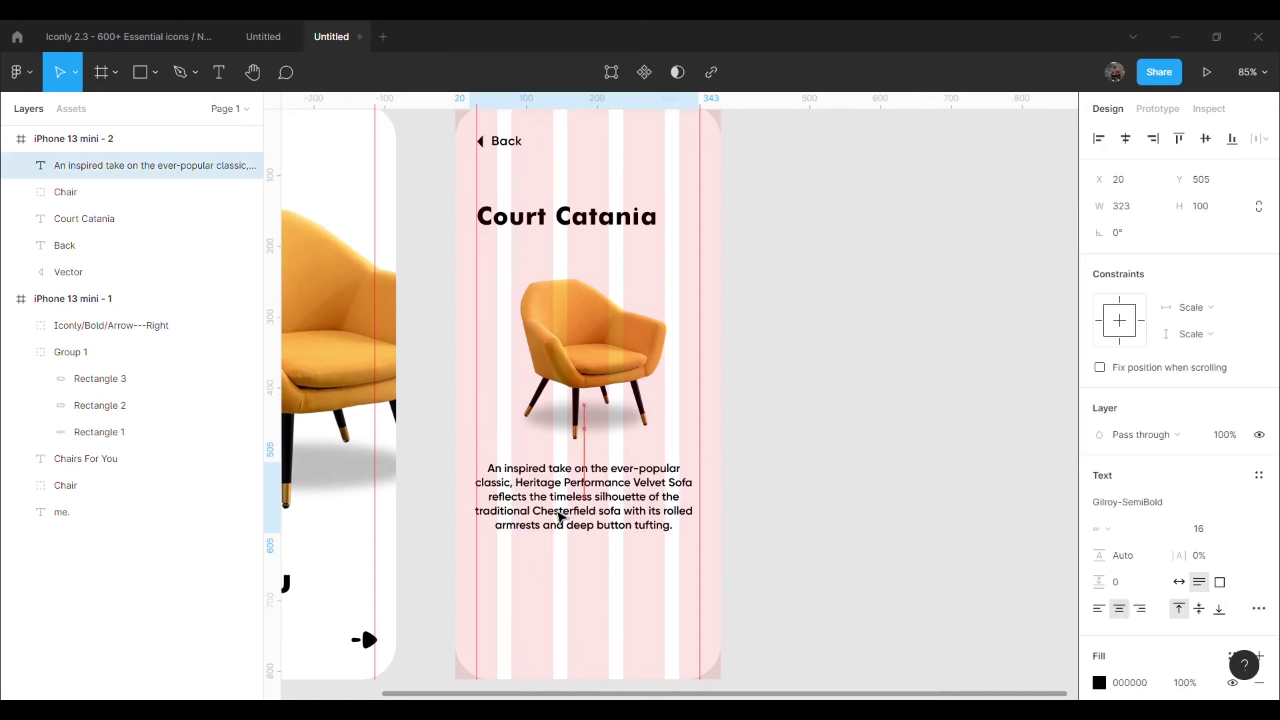
drag(563, 516, 555, 517)
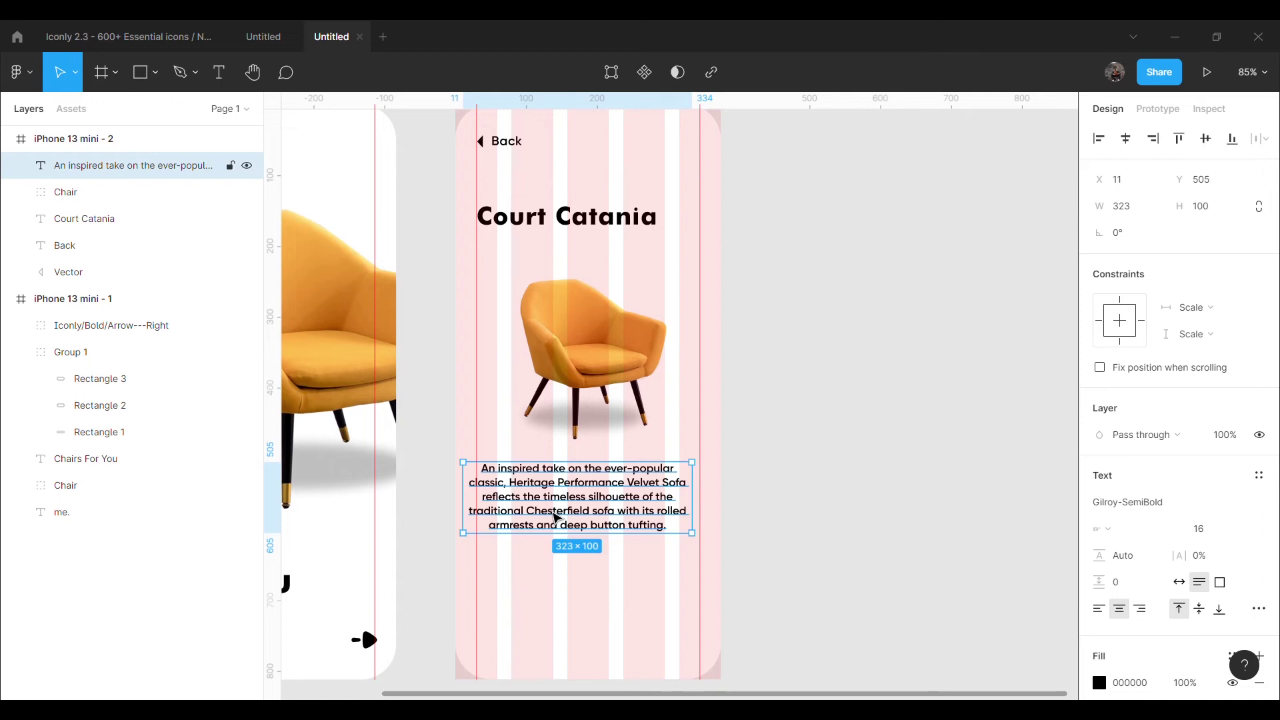
scroll(555, 517, up, 1)
drag(575, 538, 585, 542)
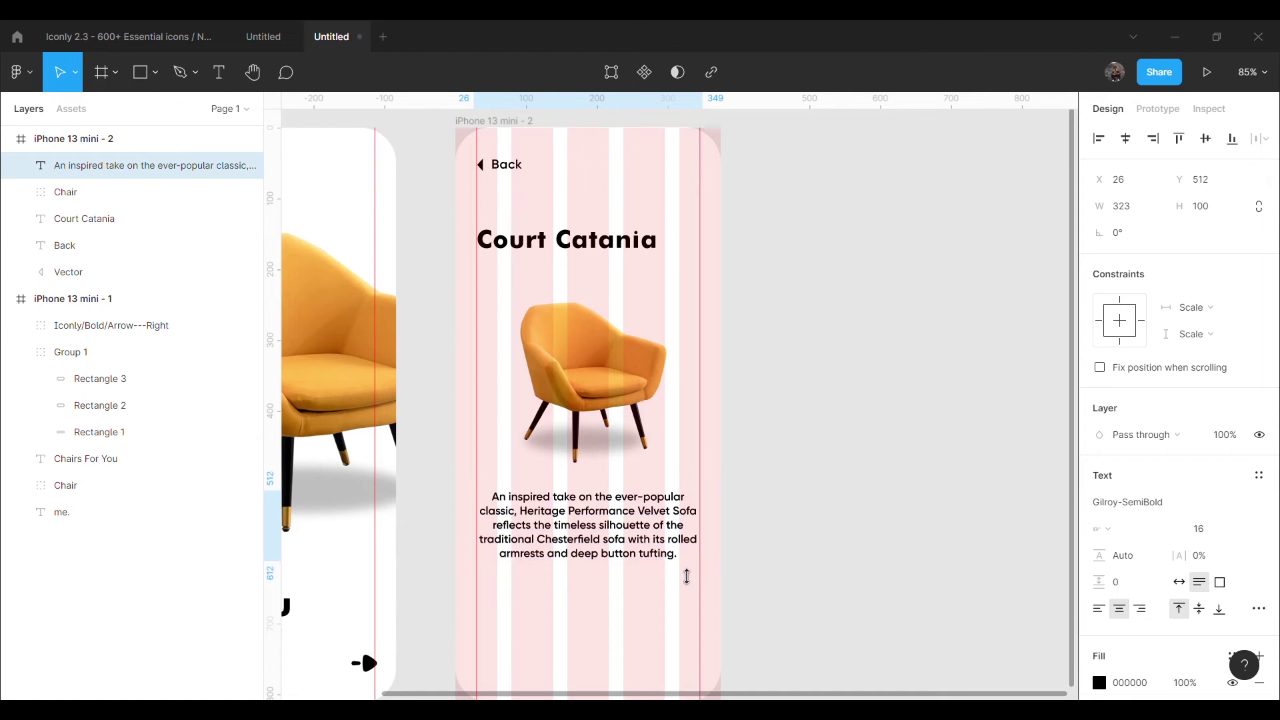
scroll(687, 576, up, 1)
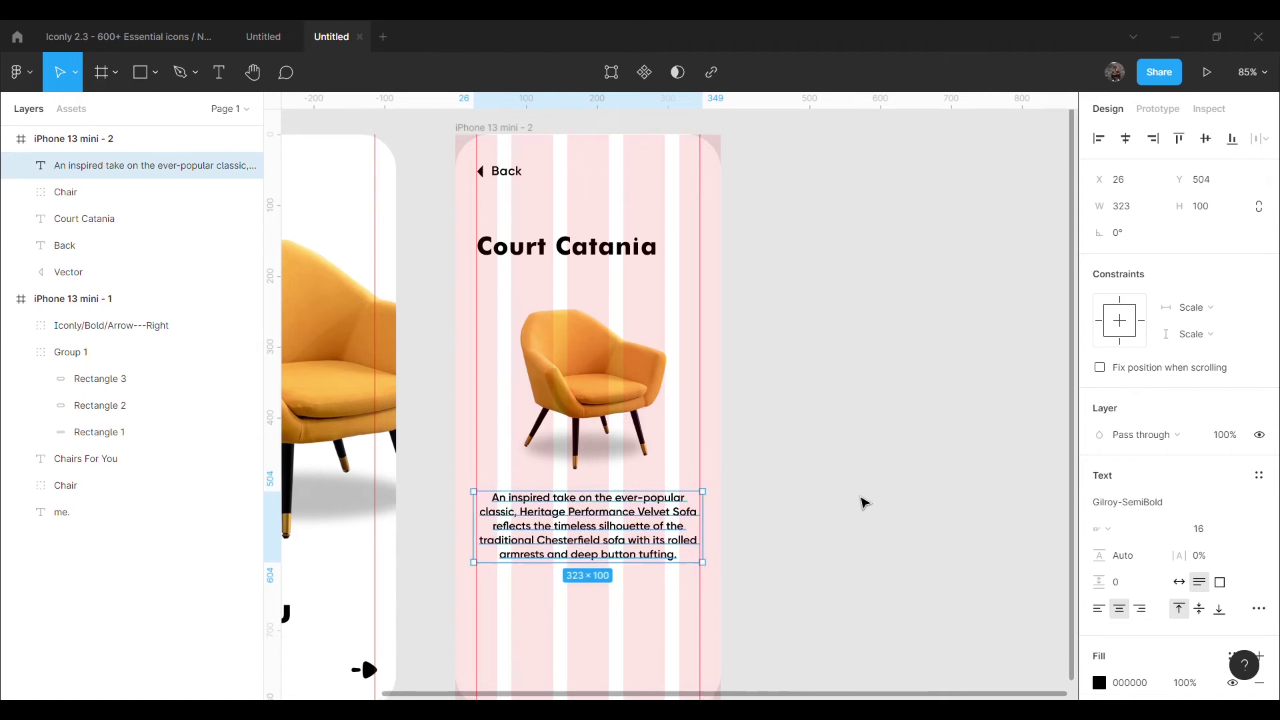
click(930, 413)
scroll(905, 450, down, 2)
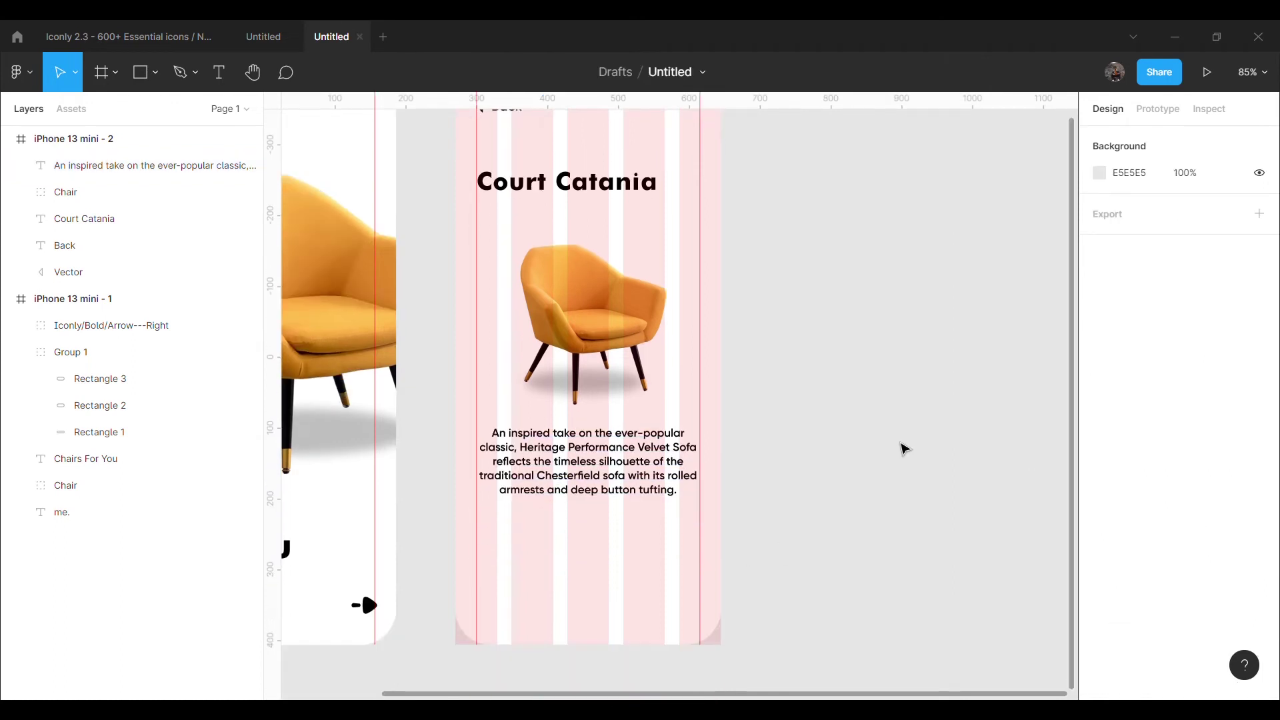
Step: Draw a small circle and move it onto the second screen below the paragraph
click(155, 72)
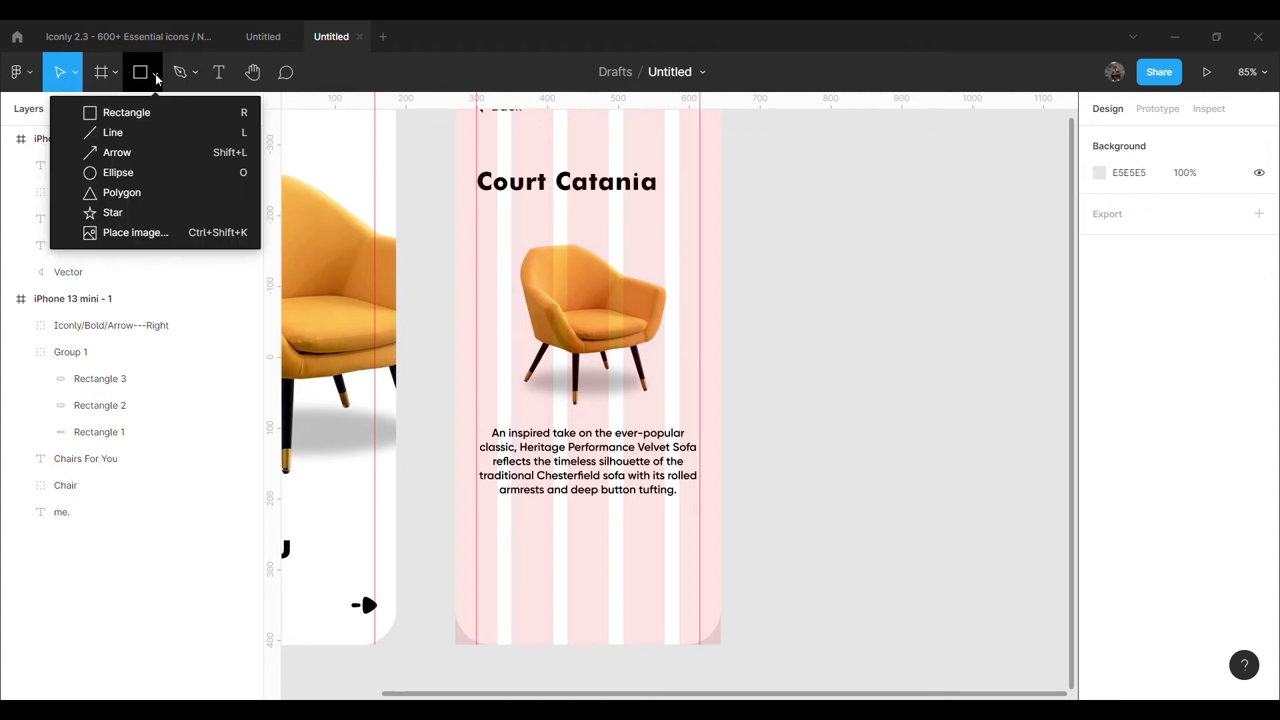
click(141, 172)
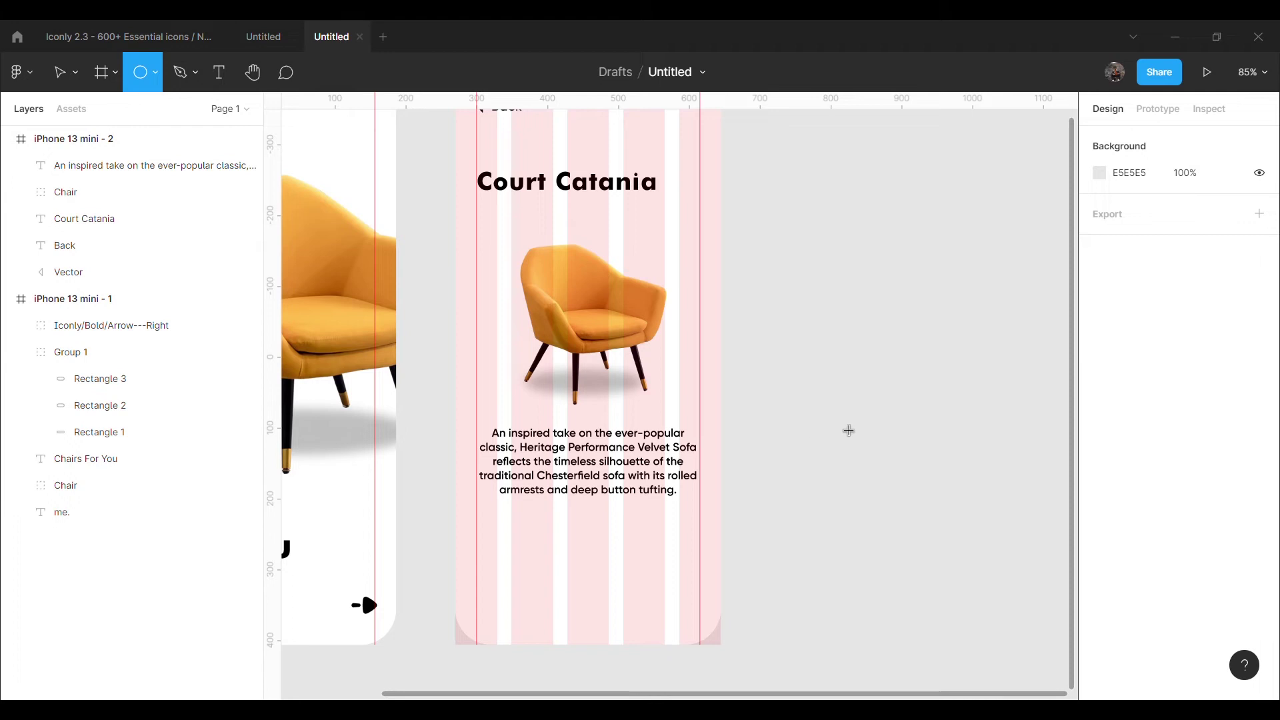
drag(847, 387, 862, 402)
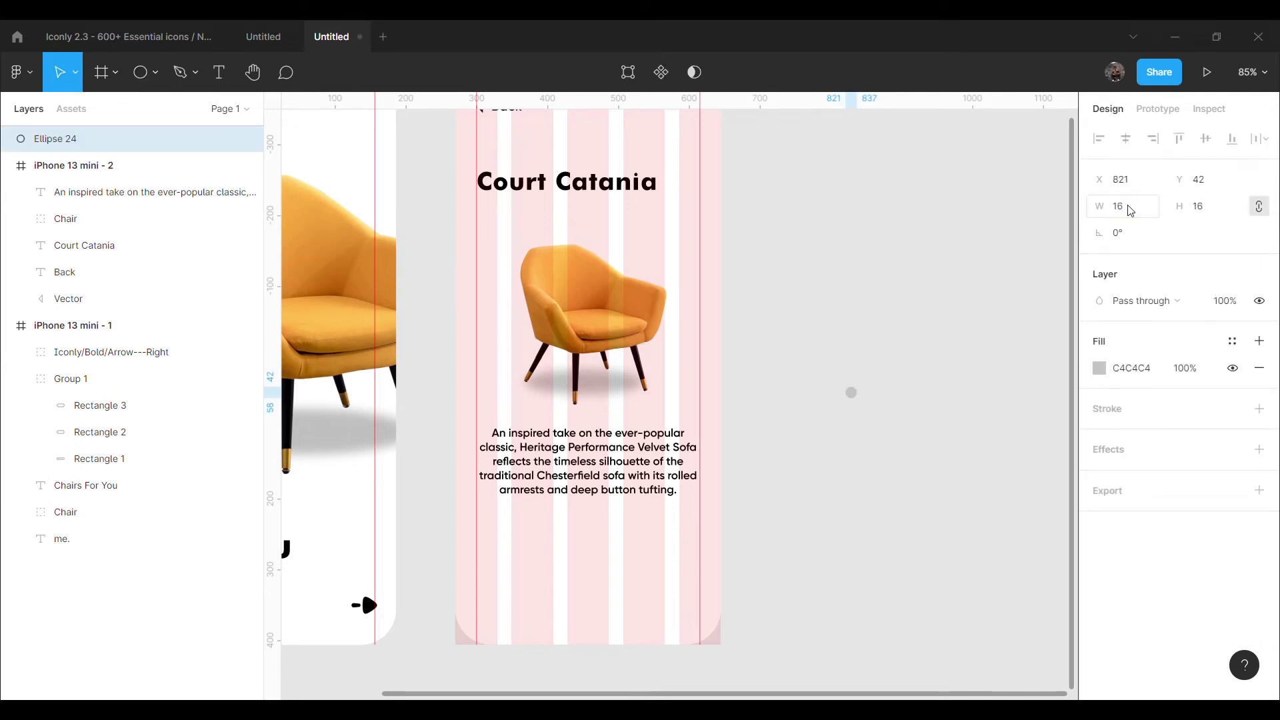
click(870, 397)
drag(852, 393, 550, 541)
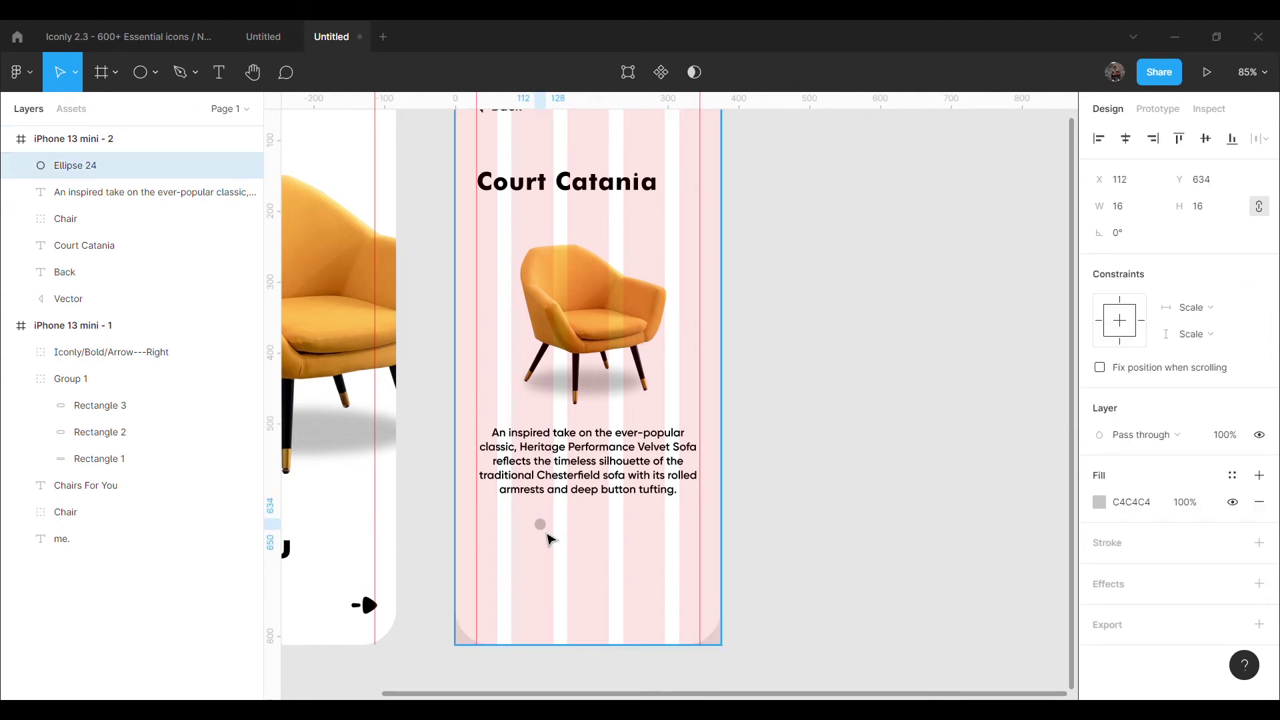
drag(550, 542, 553, 536)
click(800, 534)
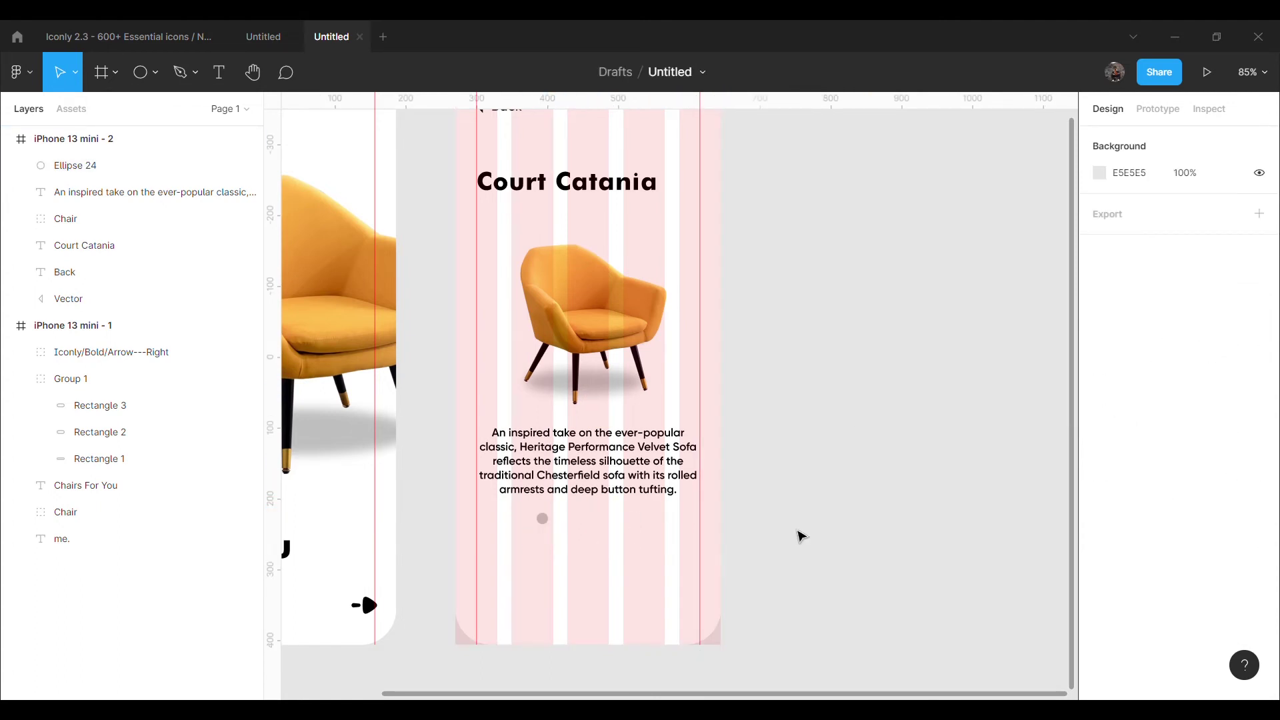
Step: Draw another small circle on empty canvas and resize it to 28 × 28
click(154, 72)
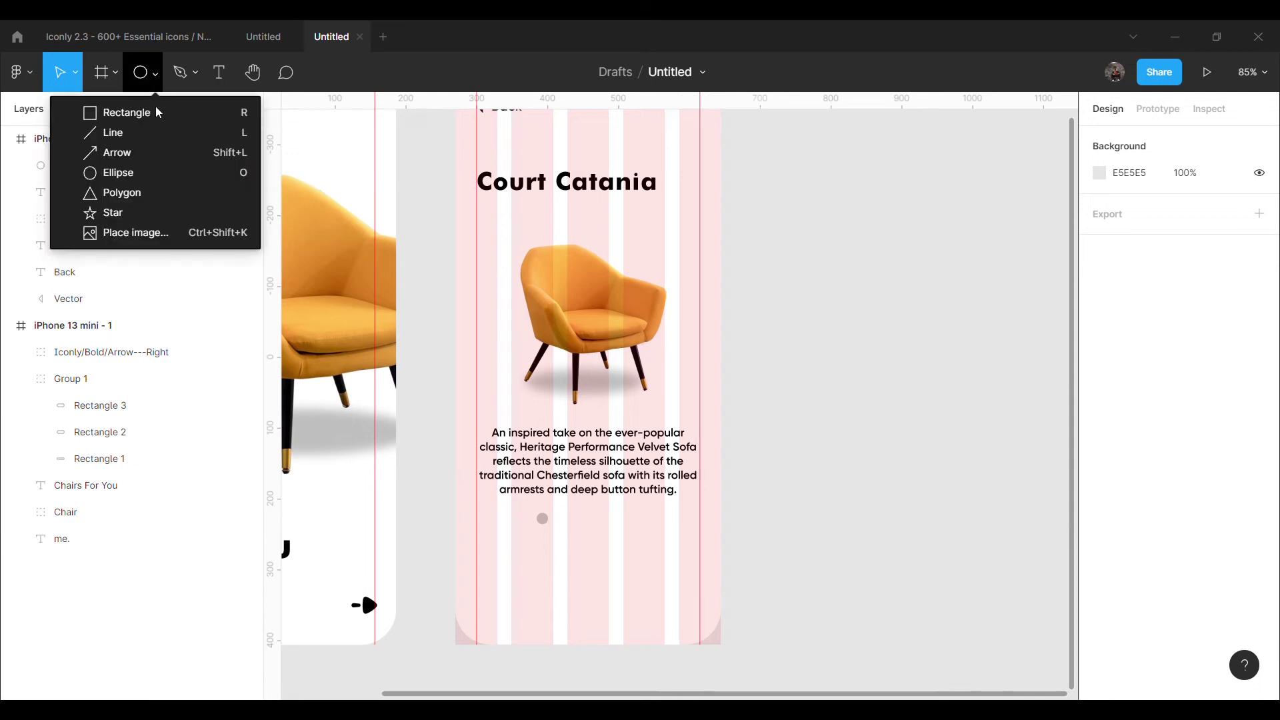
click(151, 172)
drag(824, 342, 811, 330)
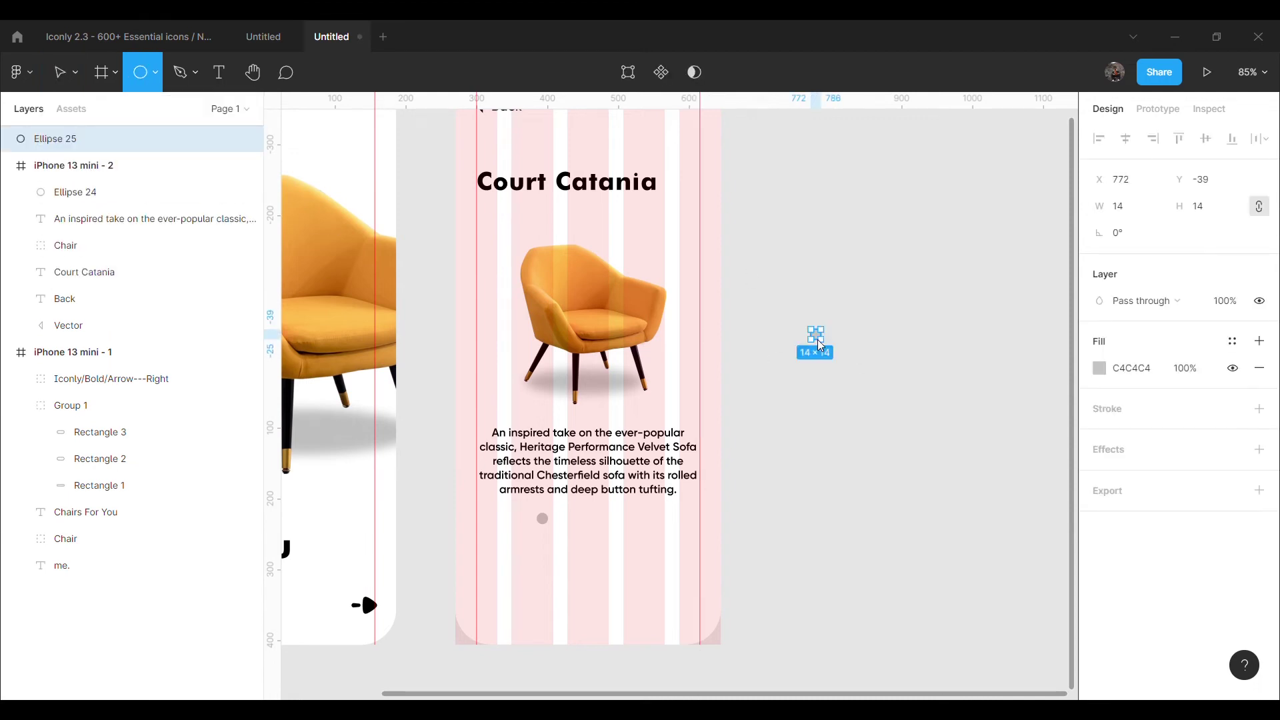
key(Escape)
click(817, 336)
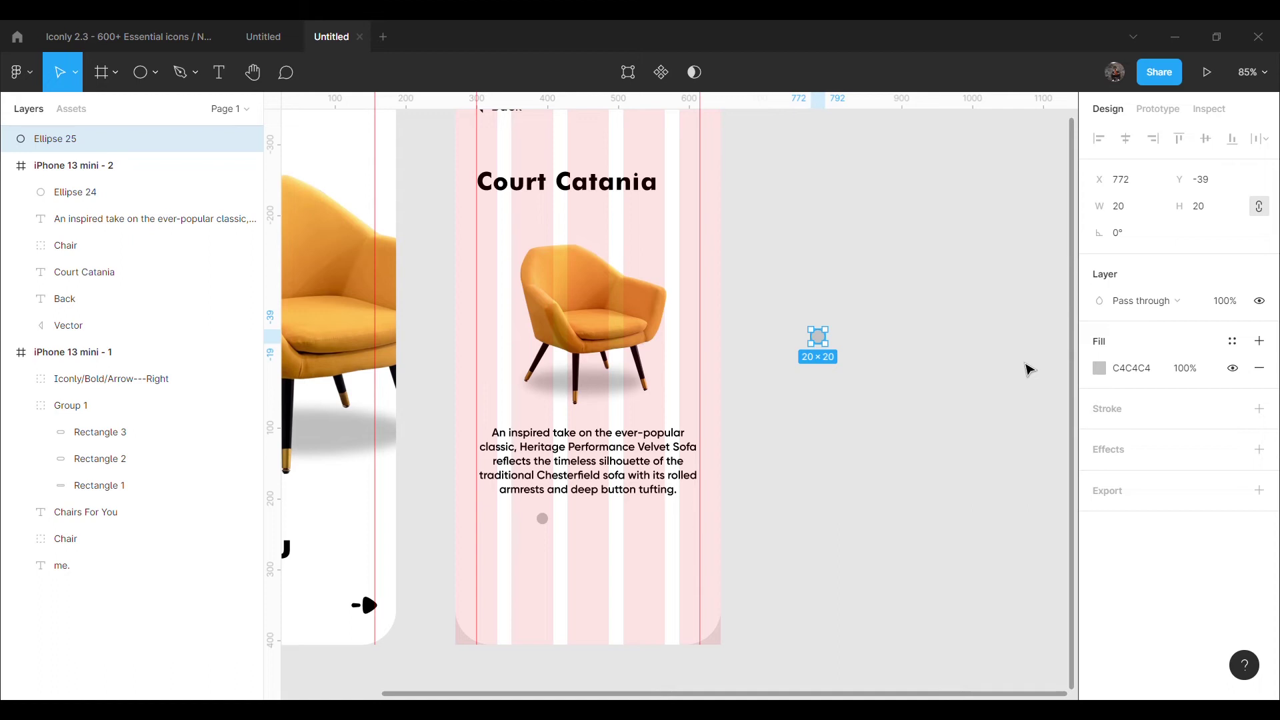
click(1134, 216)
text(28)
key(Return)
Step: Give the circle a black outline with no fill, and place it below the description
click(965, 357)
click(827, 347)
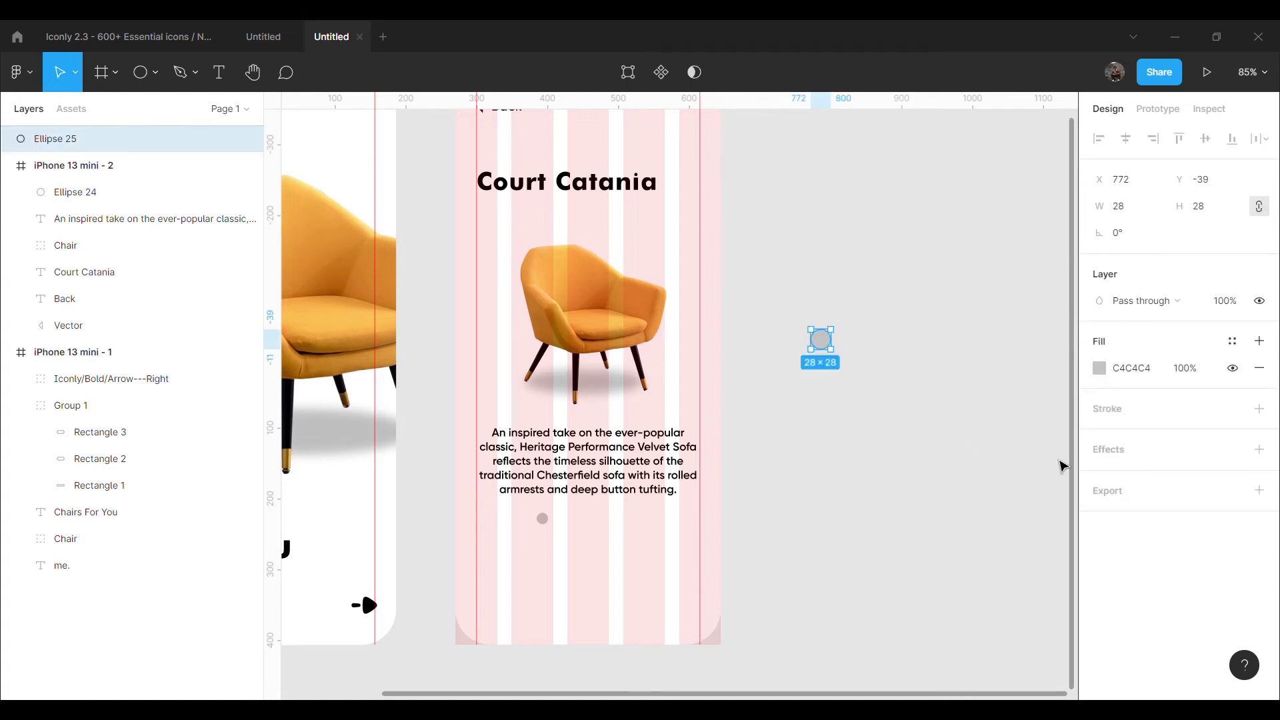
click(1259, 408)
click(1232, 368)
click(954, 441)
click(821, 340)
click(1127, 464)
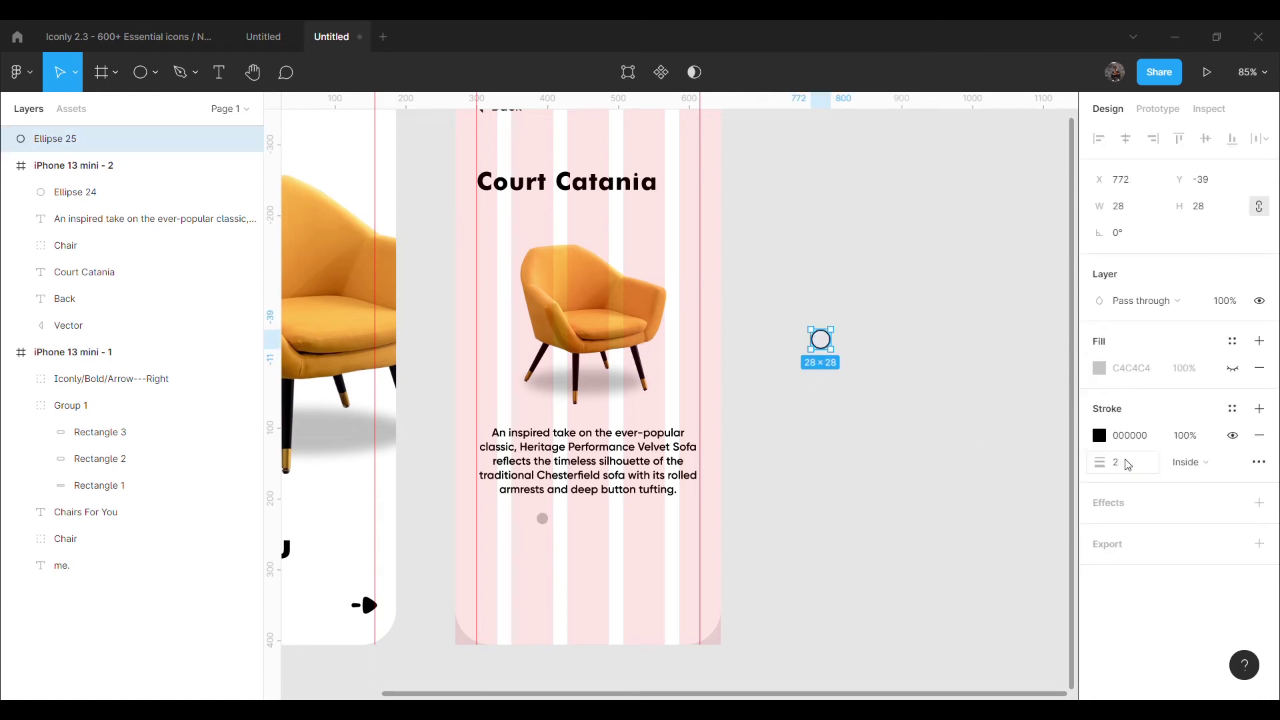
click(960, 539)
drag(822, 343, 551, 537)
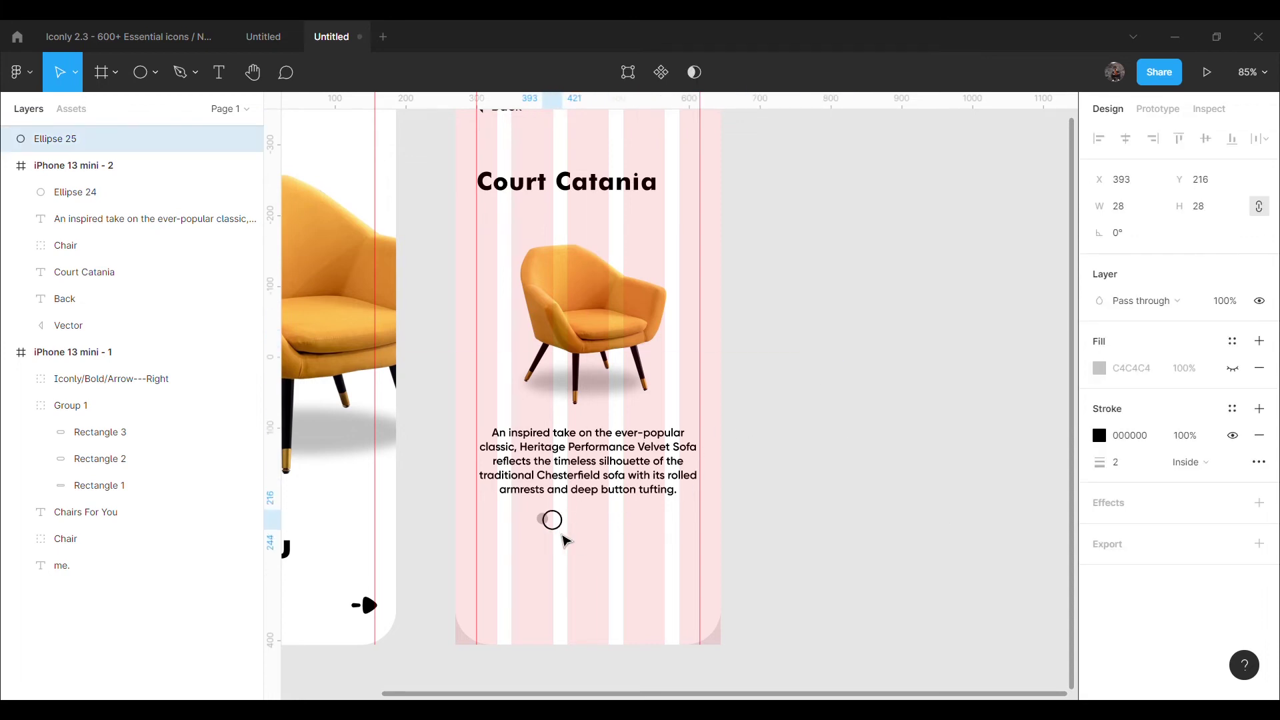
drag(552, 540, 556, 539)
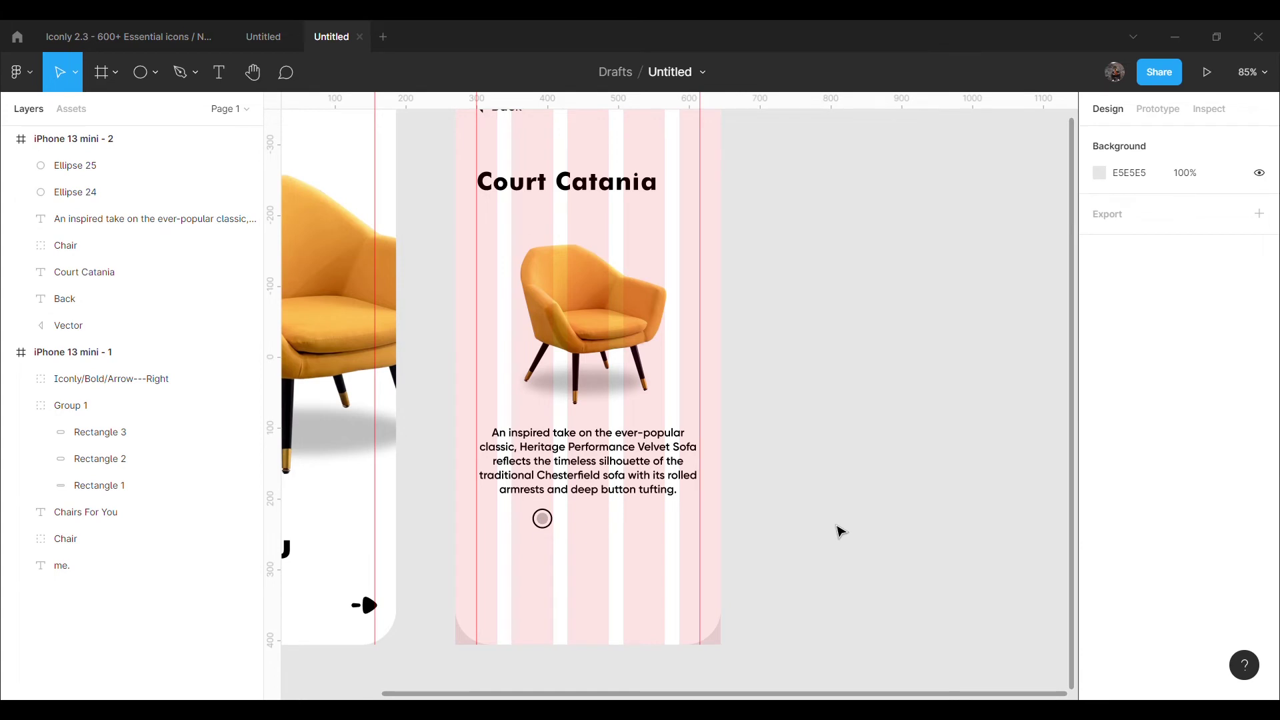
Step: Duplicate the ringed dot twice into evenly spaced copies with grey fill and no outline
click(551, 526)
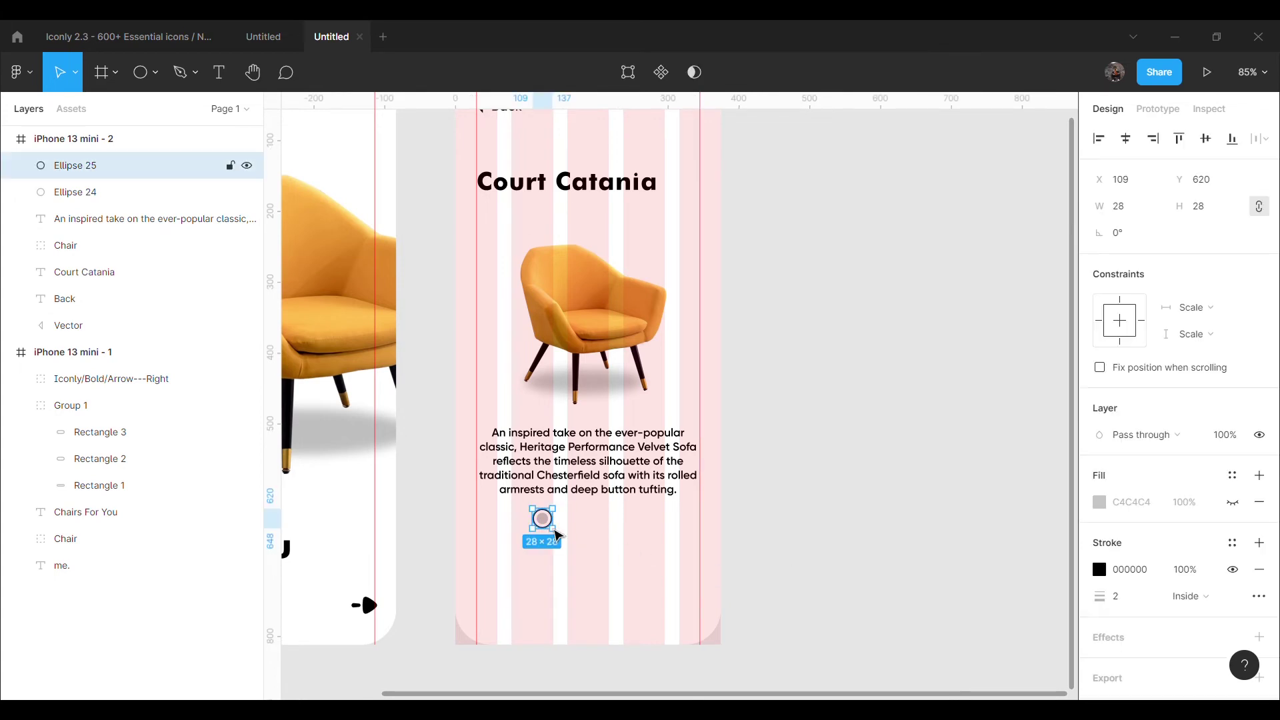
key(ctrl+d)
drag(546, 534, 570, 536)
click(1233, 504)
click(1232, 570)
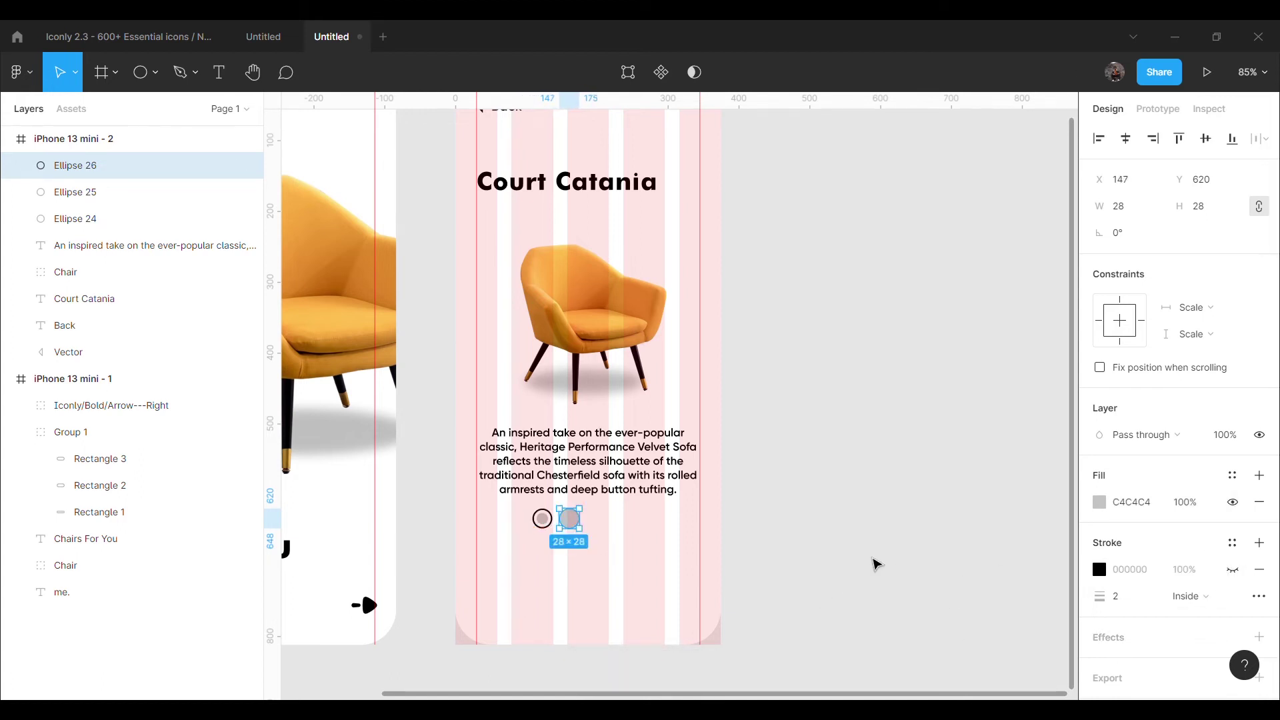
key(ctrl+d)
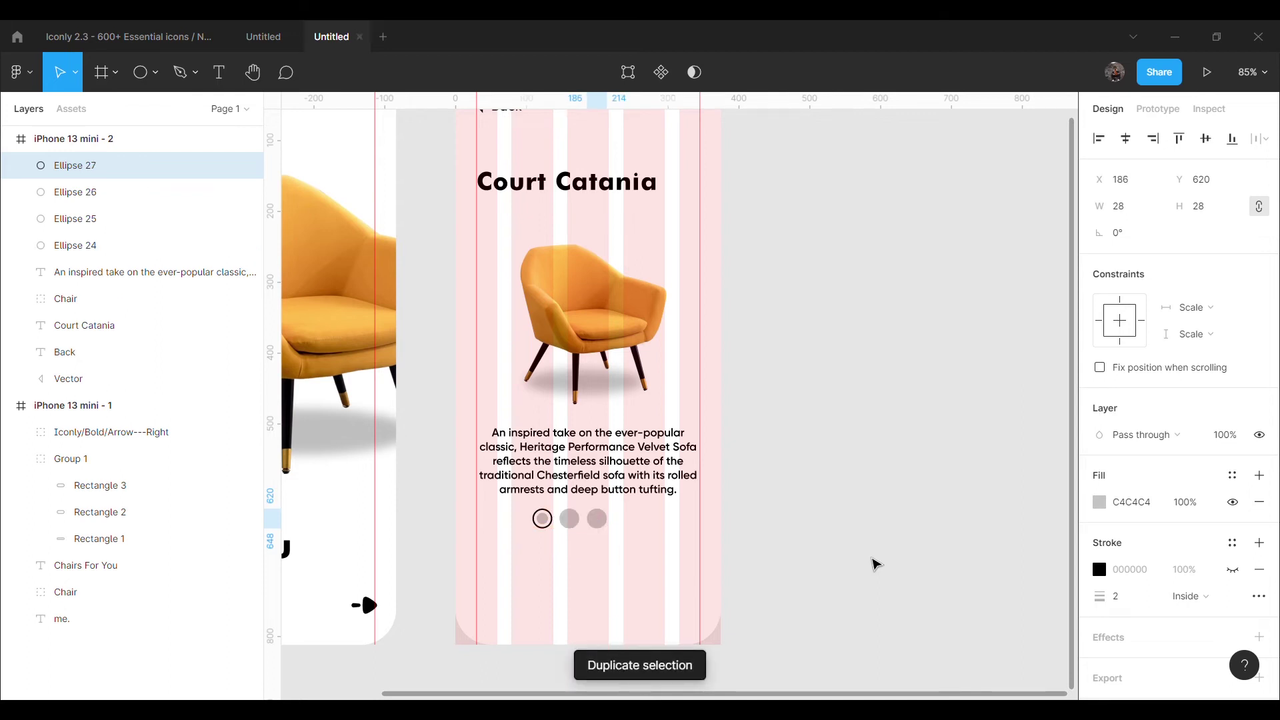
drag(604, 531, 603, 532)
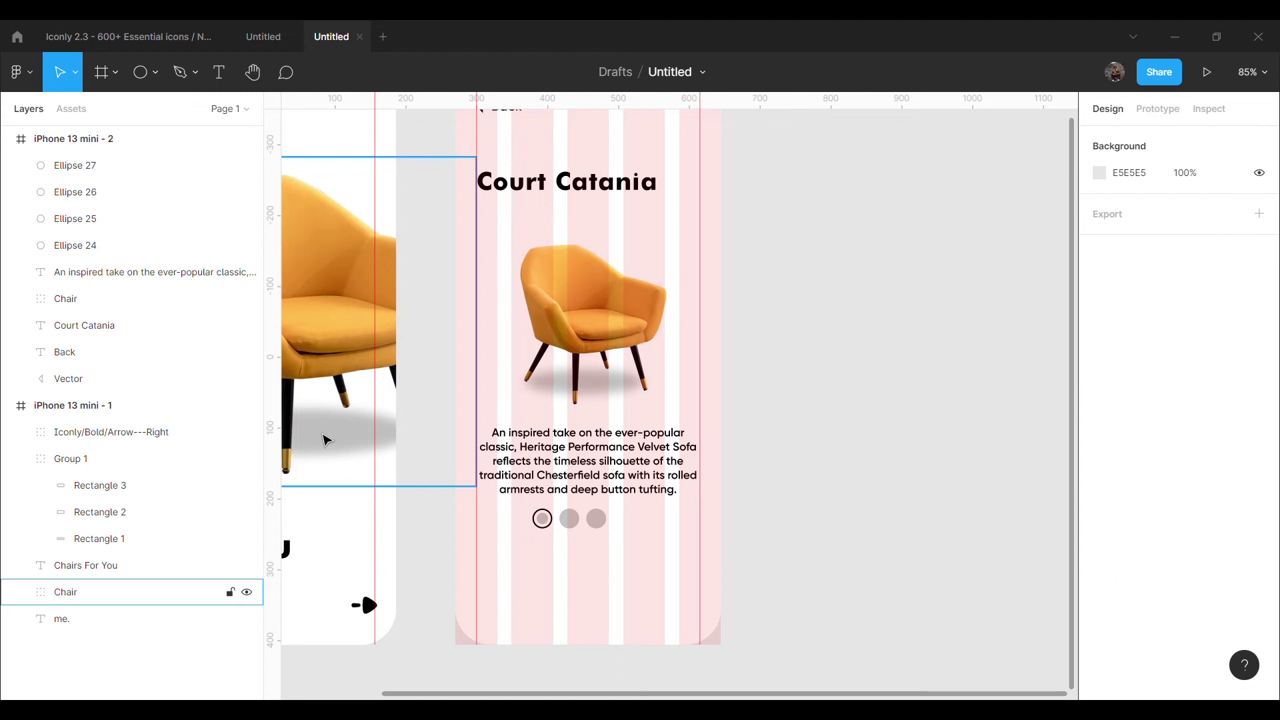
Step: Group the three dots and centre the group under the description text
shift+click(78, 218)
shift+click(78, 245)
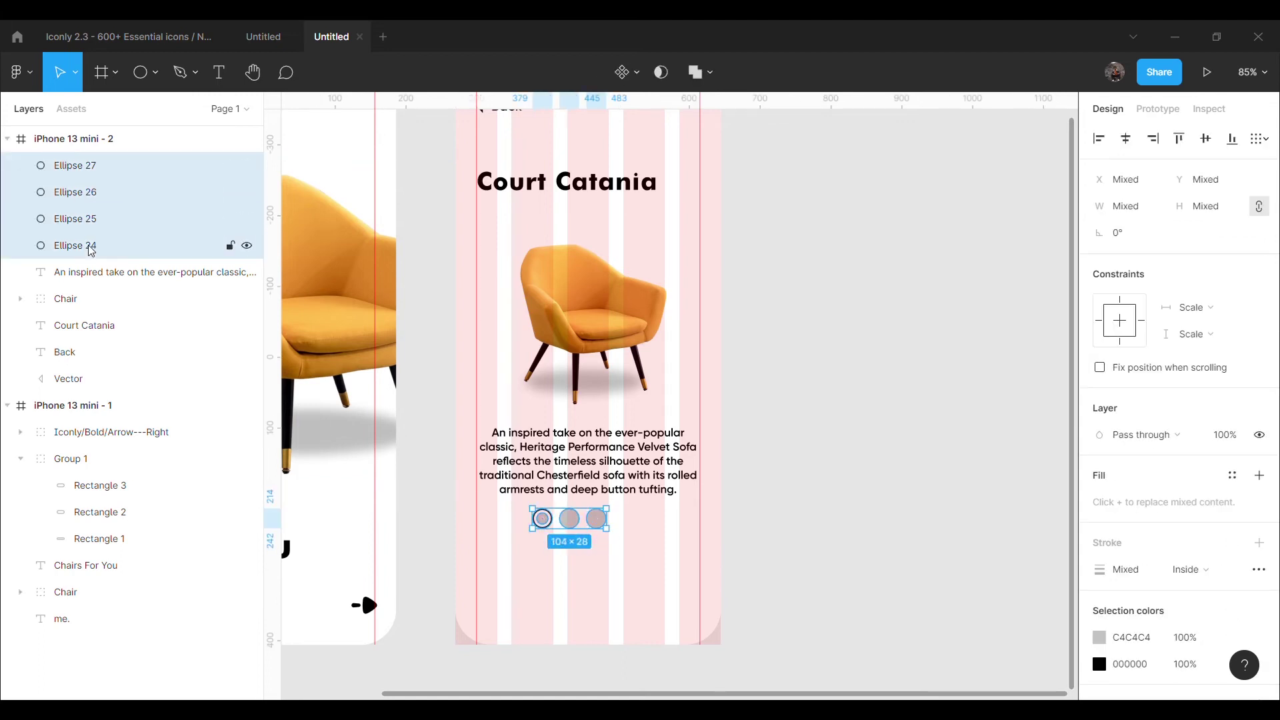
key(ctrl+g)
drag(586, 529, 605, 533)
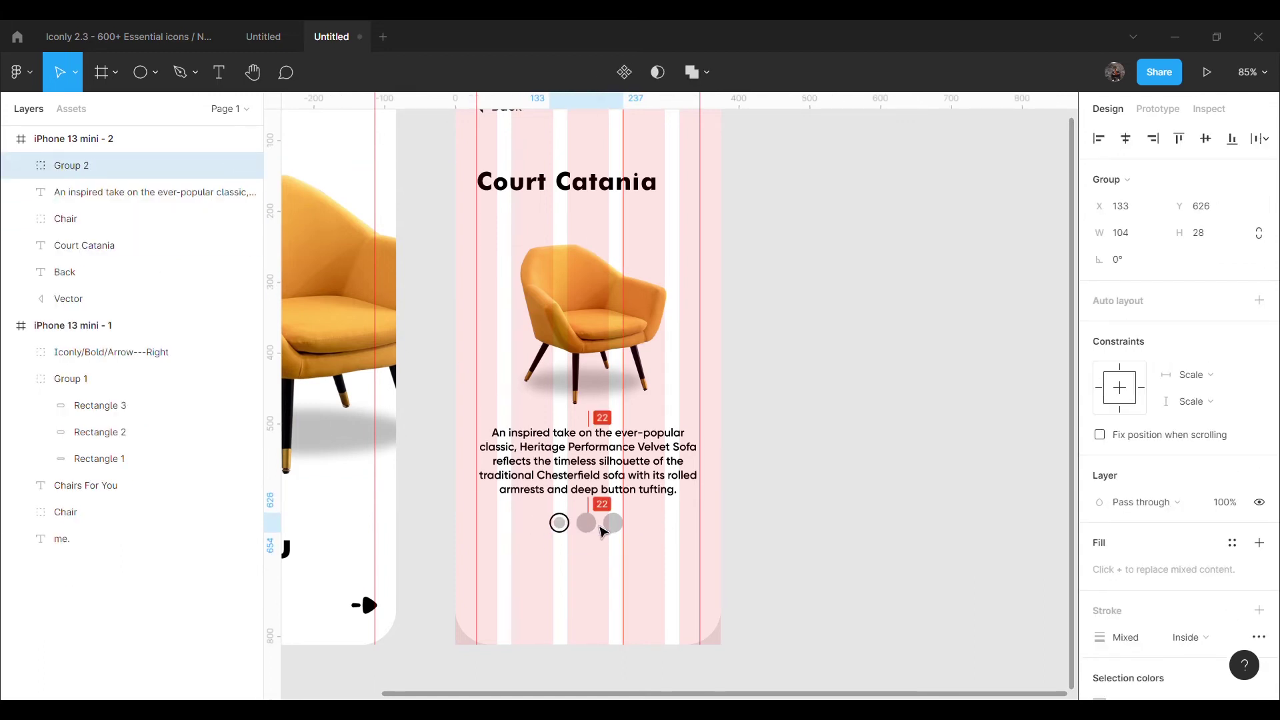
click(853, 505)
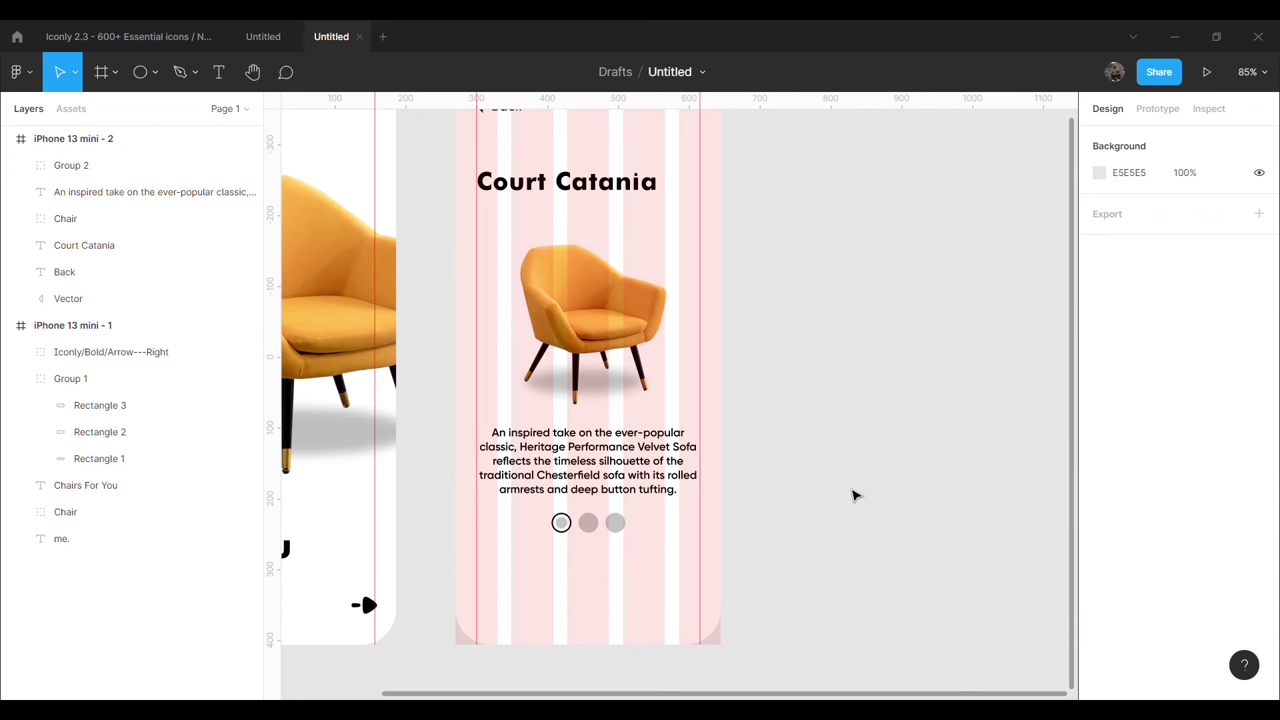
scroll(884, 546, down, 2)
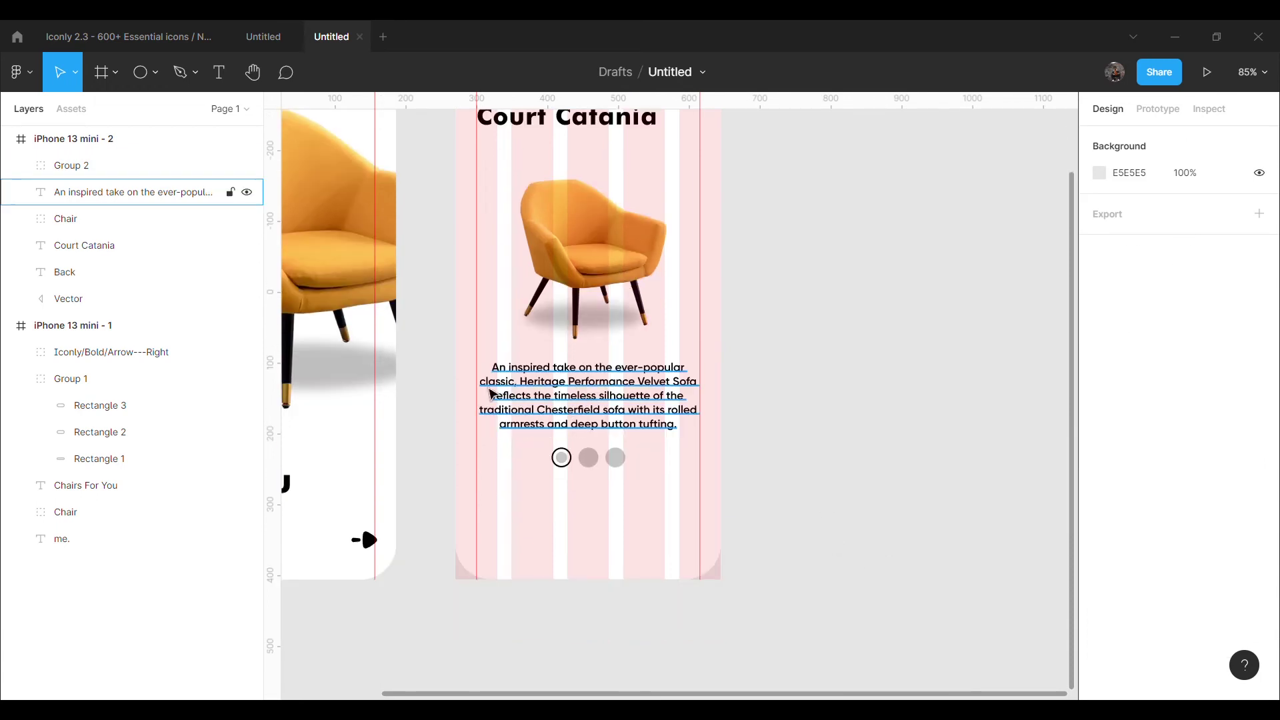
click(155, 72)
Step: Draw a tall grey rectangle beside the screen and set its corner radius to 100
click(120, 109)
drag(860, 378, 965, 528)
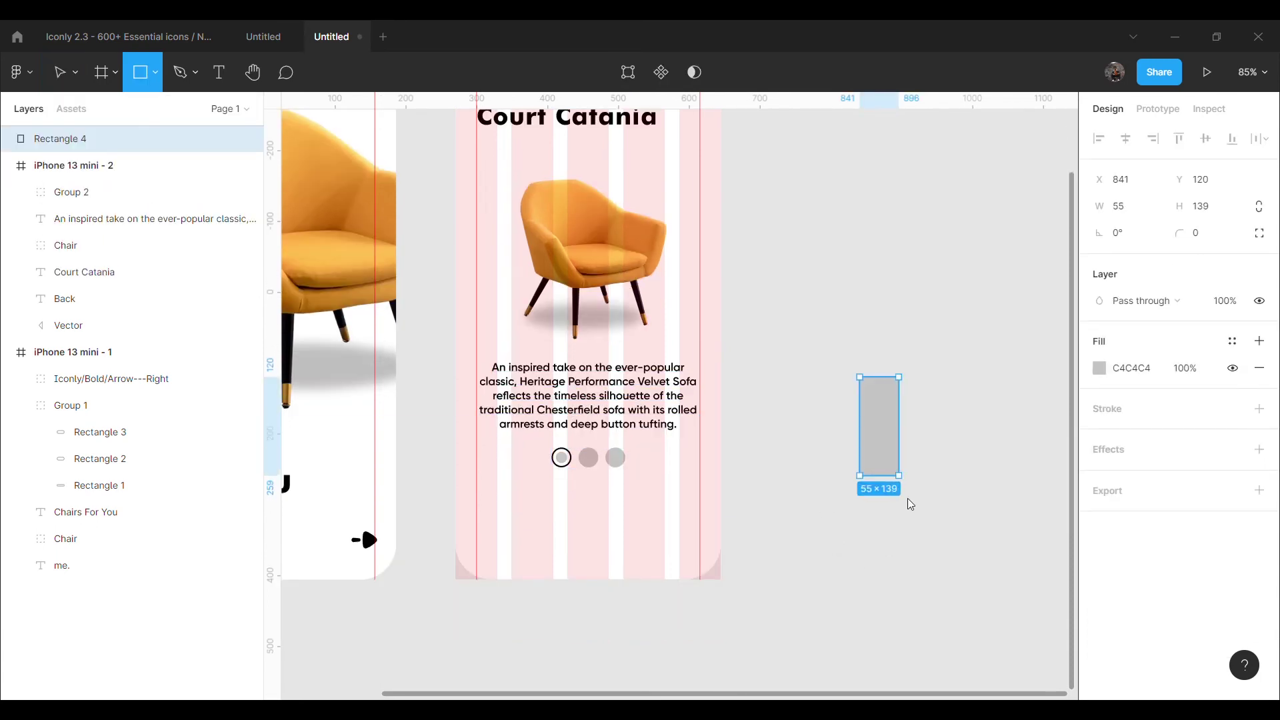
click(1225, 242)
text(0)
key(Return)
click(1225, 242)
text(30)
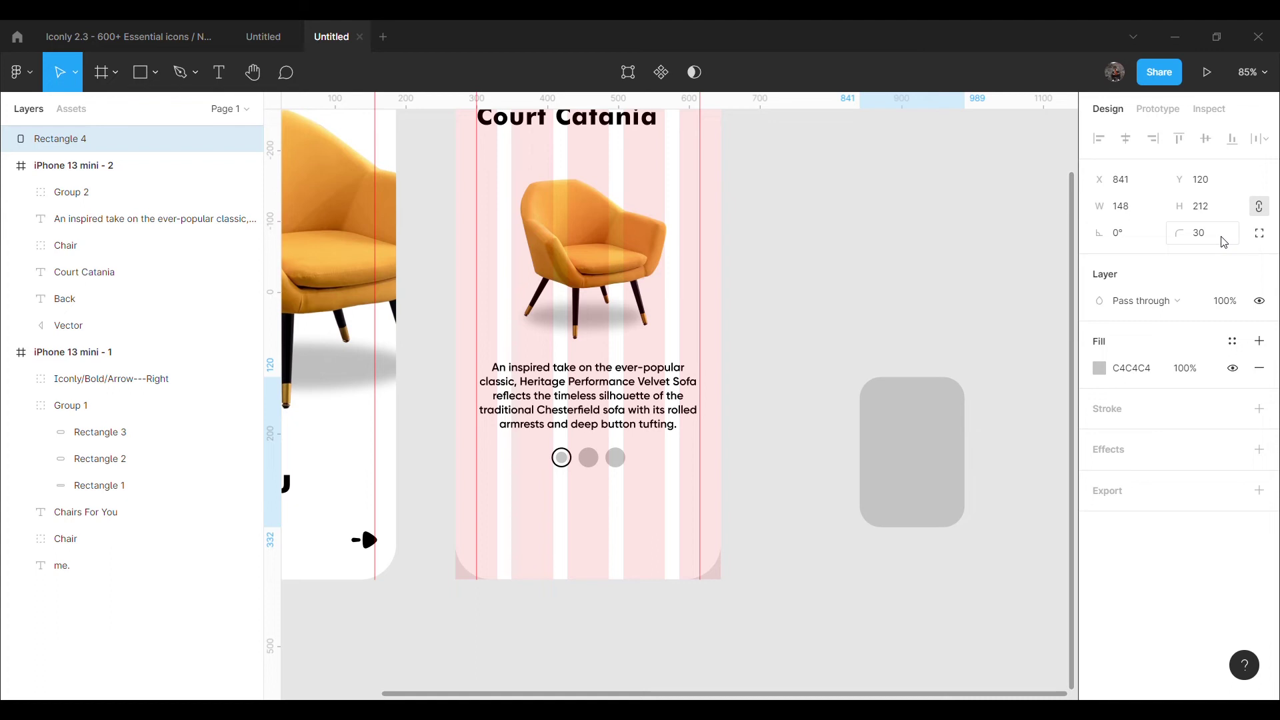
click(1225, 243)
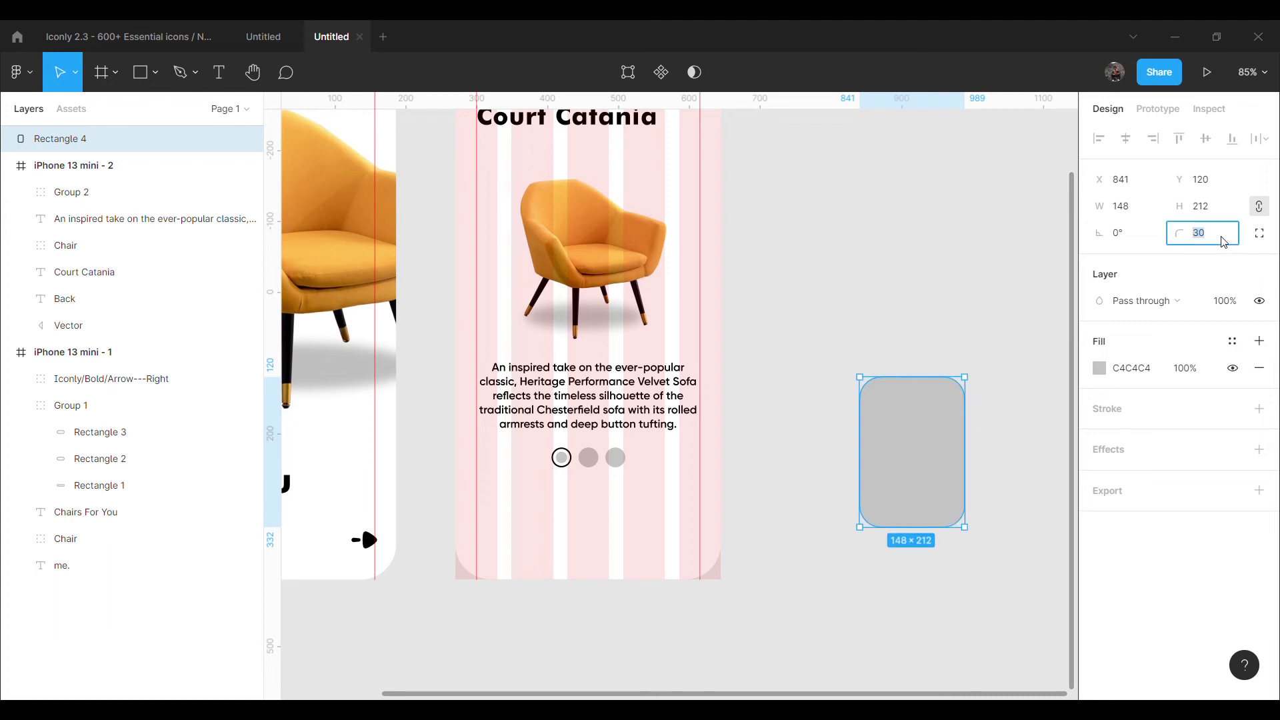
text(80)
key(Return)
text(70)
key(Return)
text(65)
key(Return)
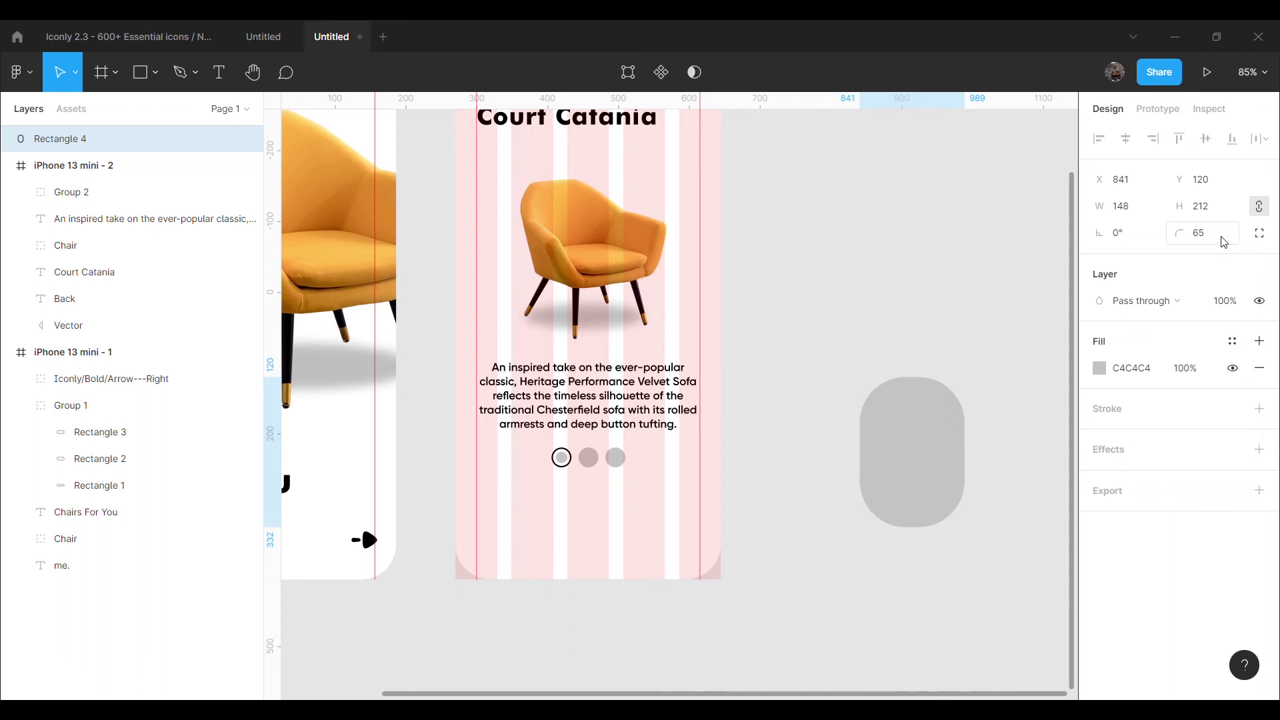
click(1225, 242)
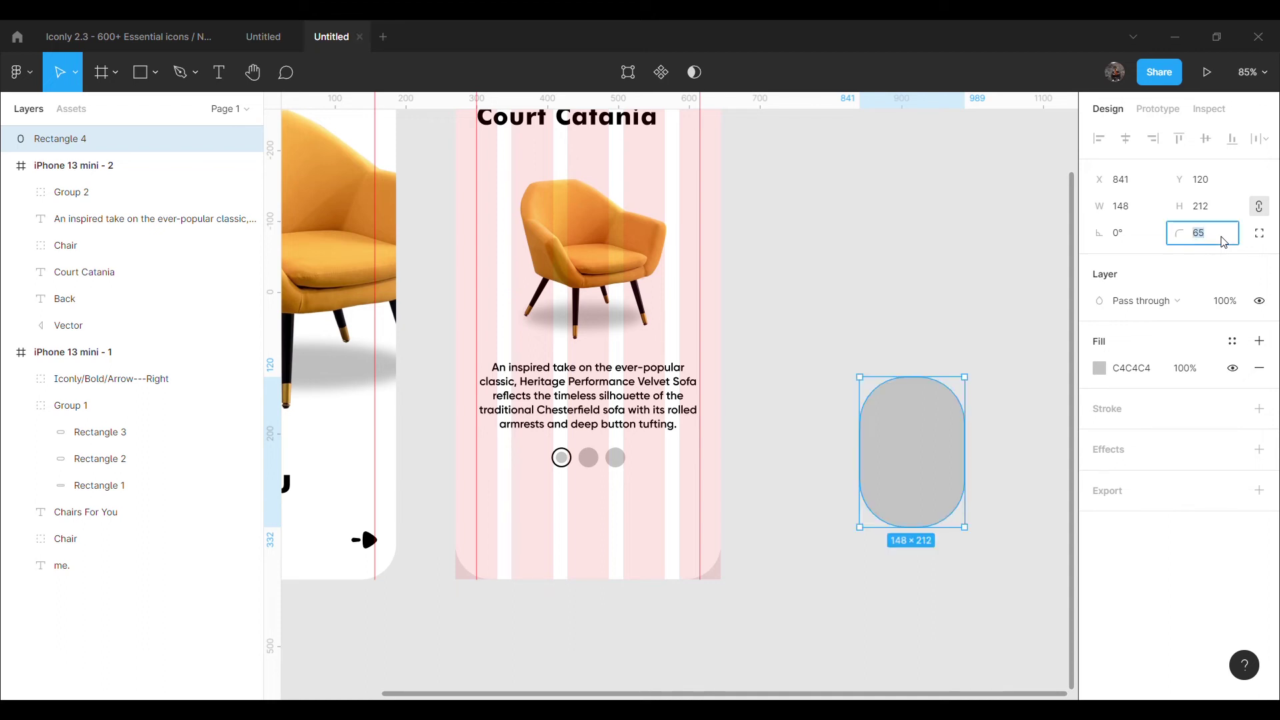
text(100)
key(Return)
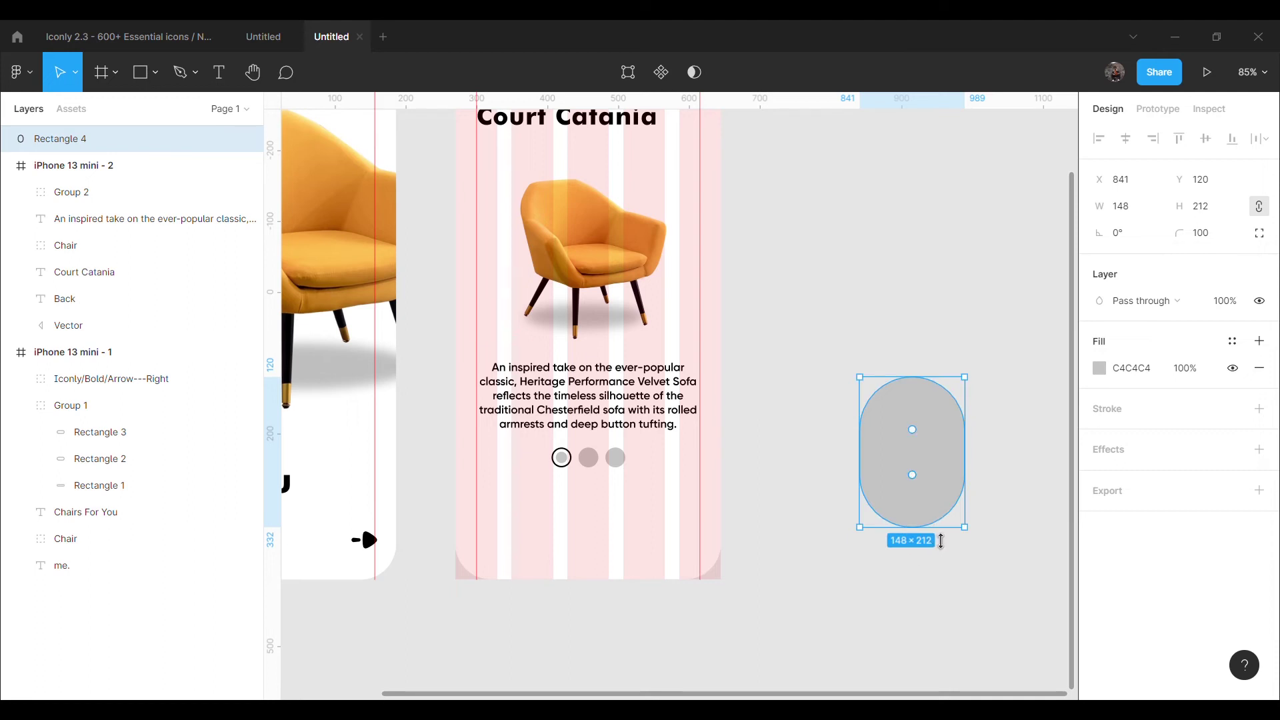
Step: Stretch the pill to 340 tall and centre it at the second screen's bottom
drag(942, 541, 944, 627)
click(1003, 454)
mouse_move(944, 505)
mouse_down()
mouse_move(595, 638)
mouse_move(620, 625)
mouse_up()
click(766, 575)
click(609, 566)
drag(80, 138, 120, 187)
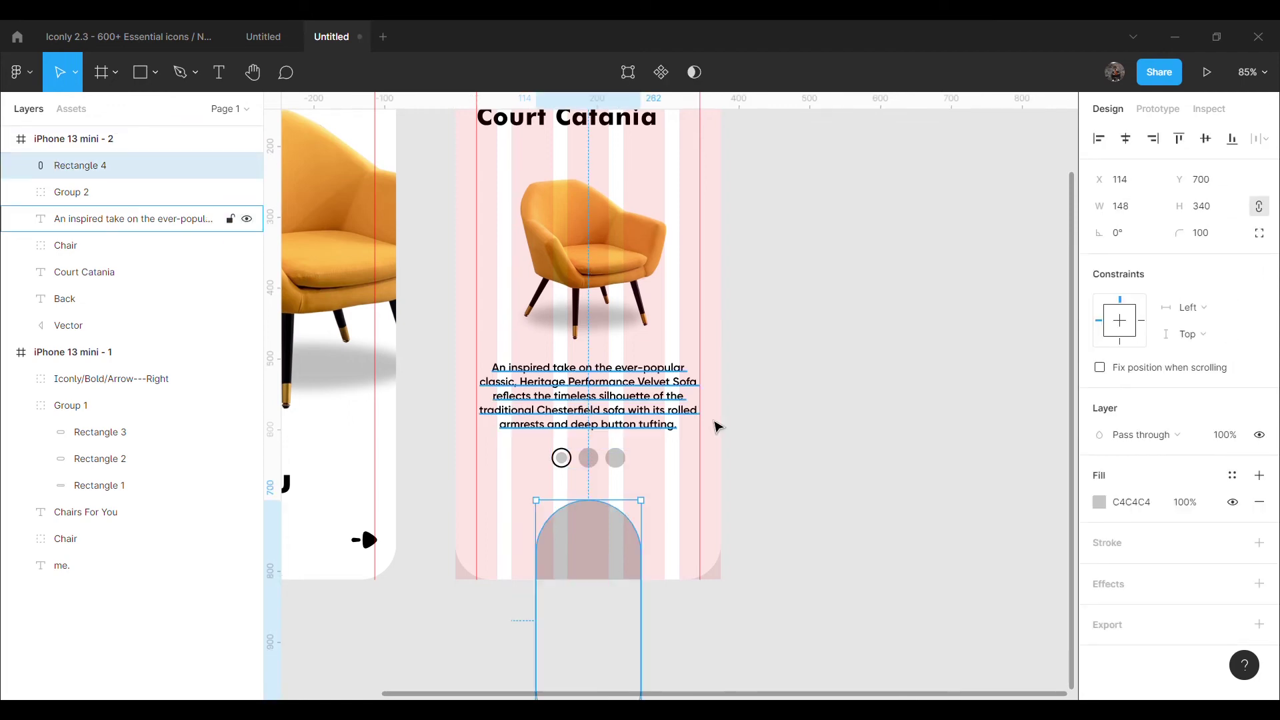
click(880, 520)
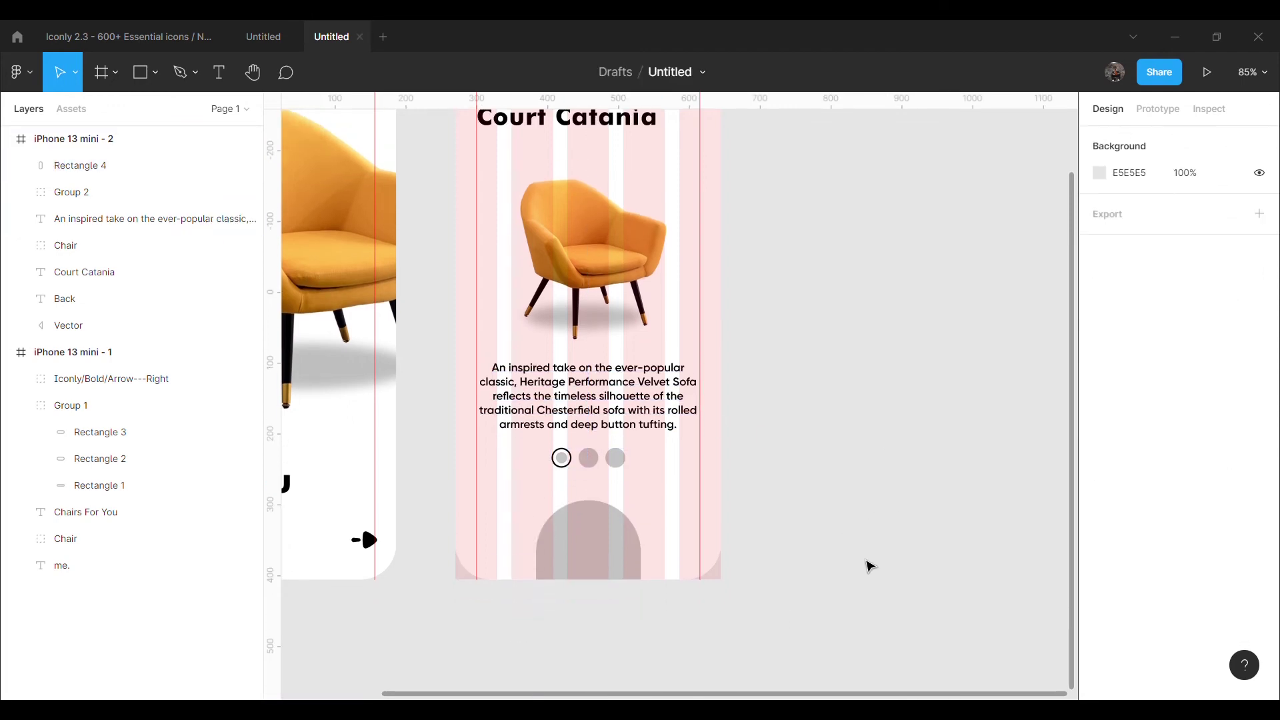
click(593, 567)
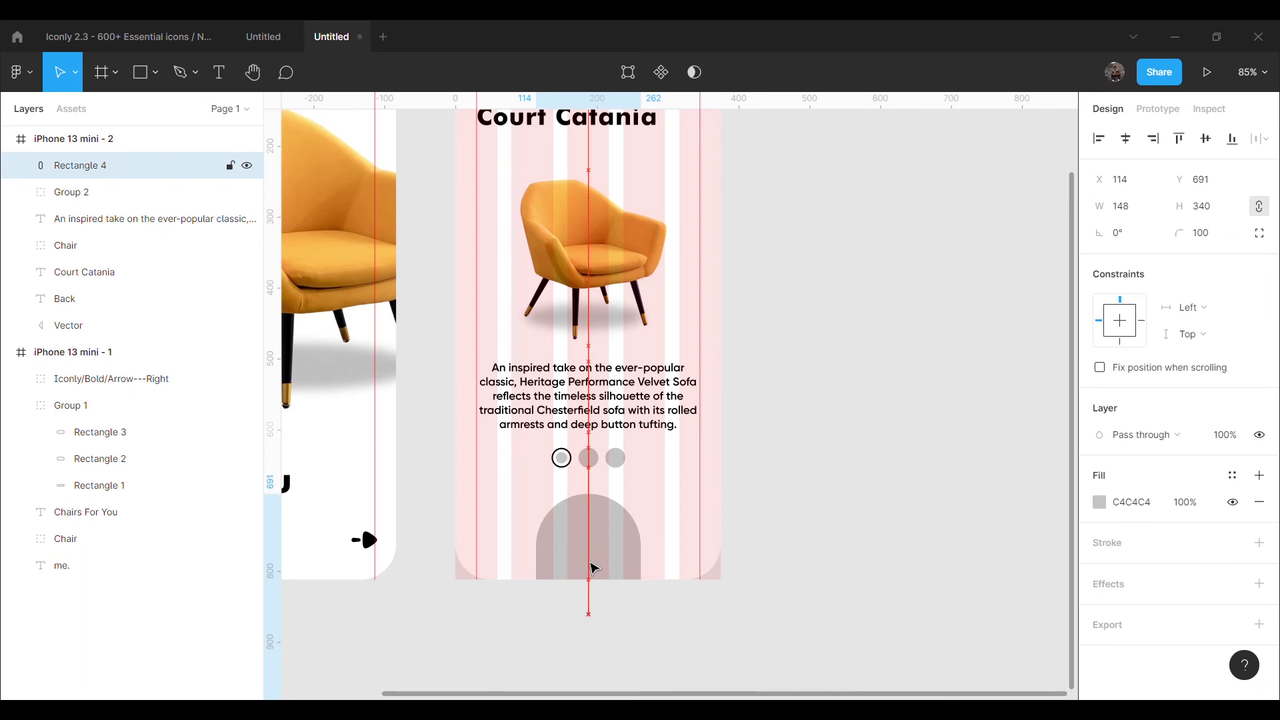
click(827, 490)
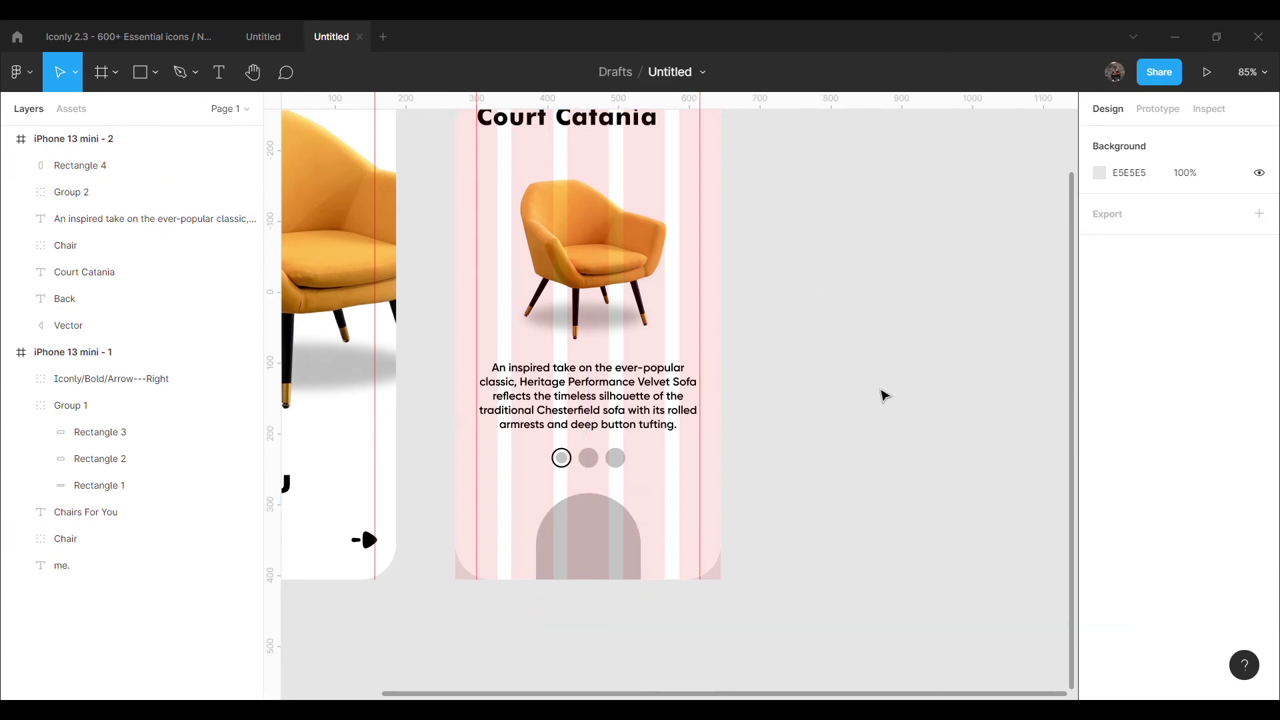
Step: Insert the Bag icon from the Iconly plugin and delete the leftover empty Bag frame
right_click(884, 396)
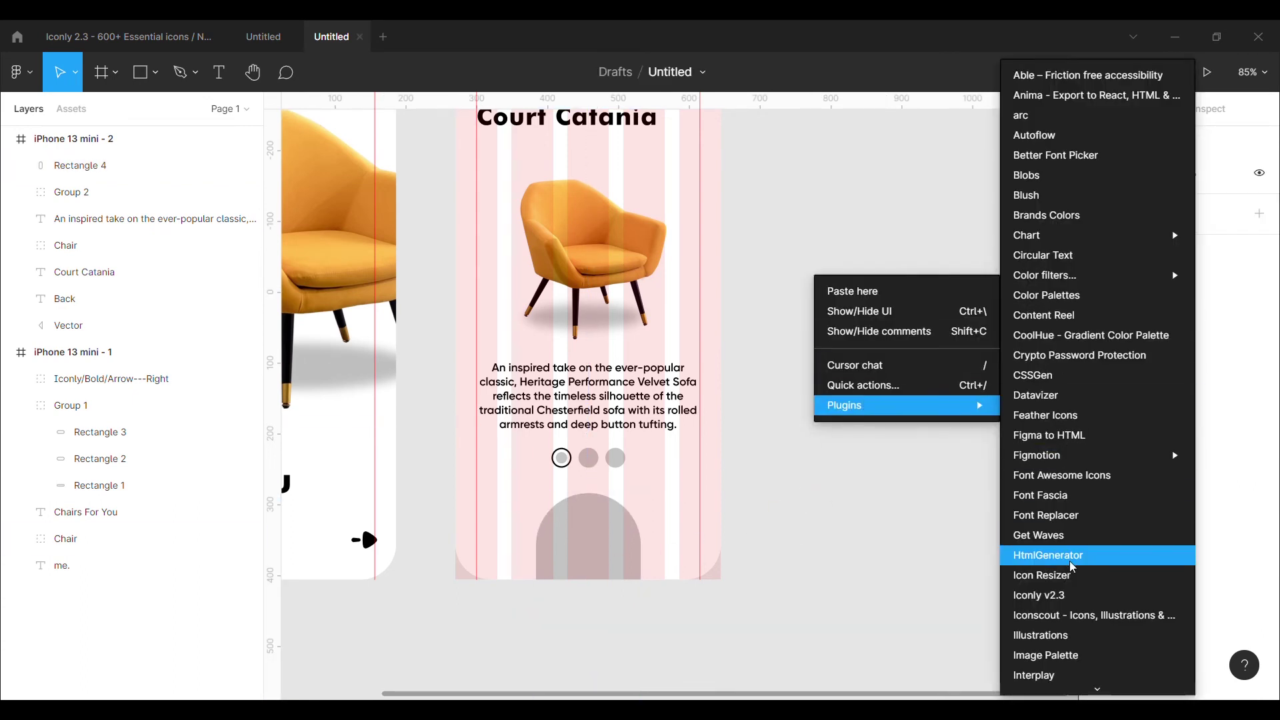
click(1066, 595)
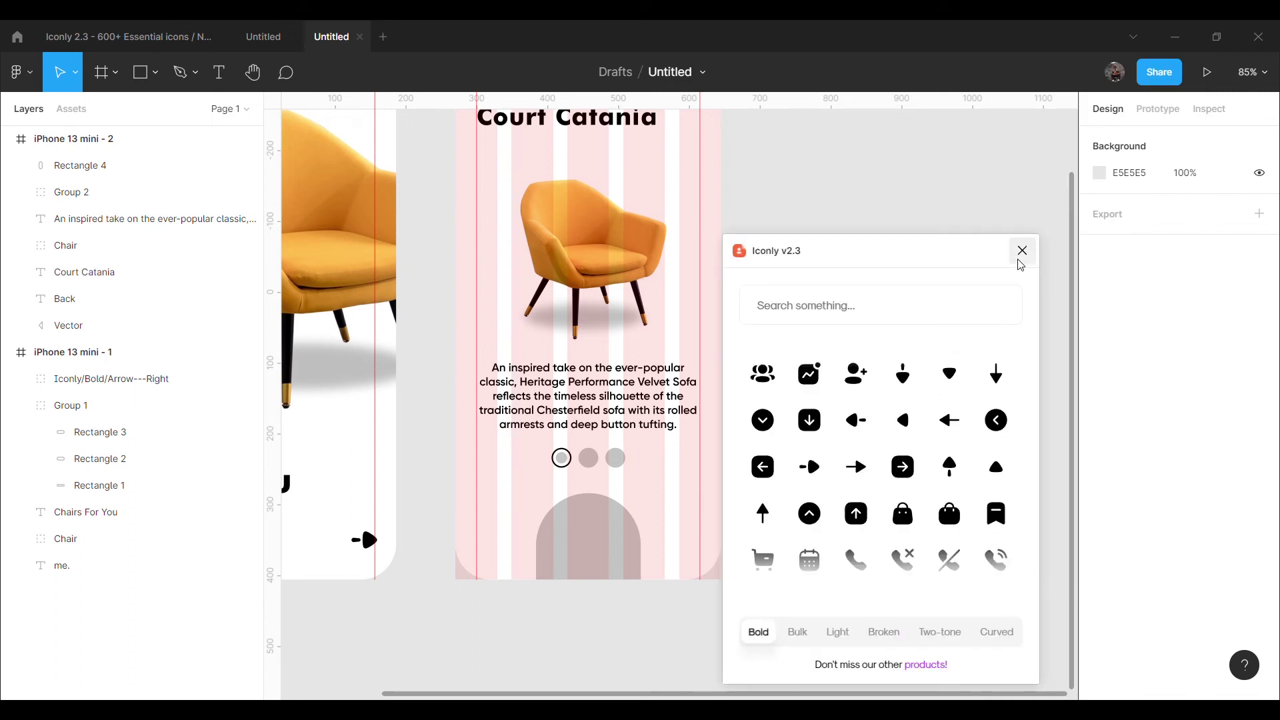
click(905, 516)
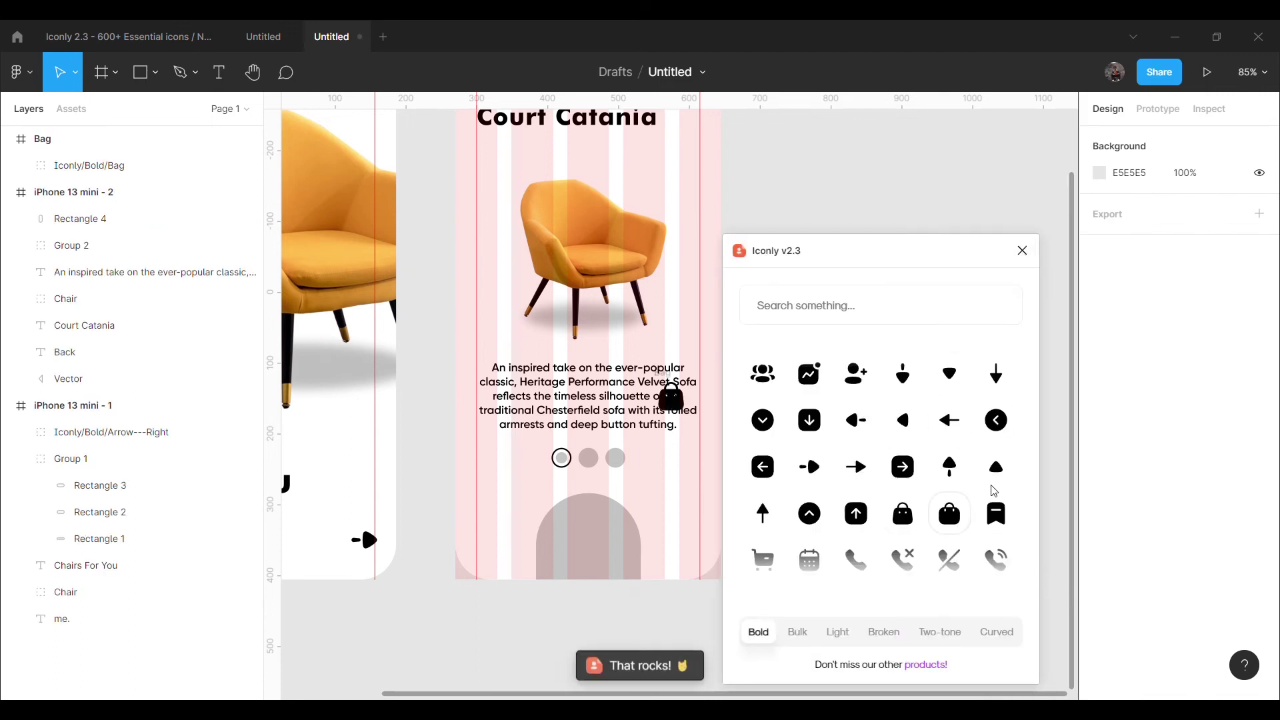
click(1022, 252)
click(672, 397)
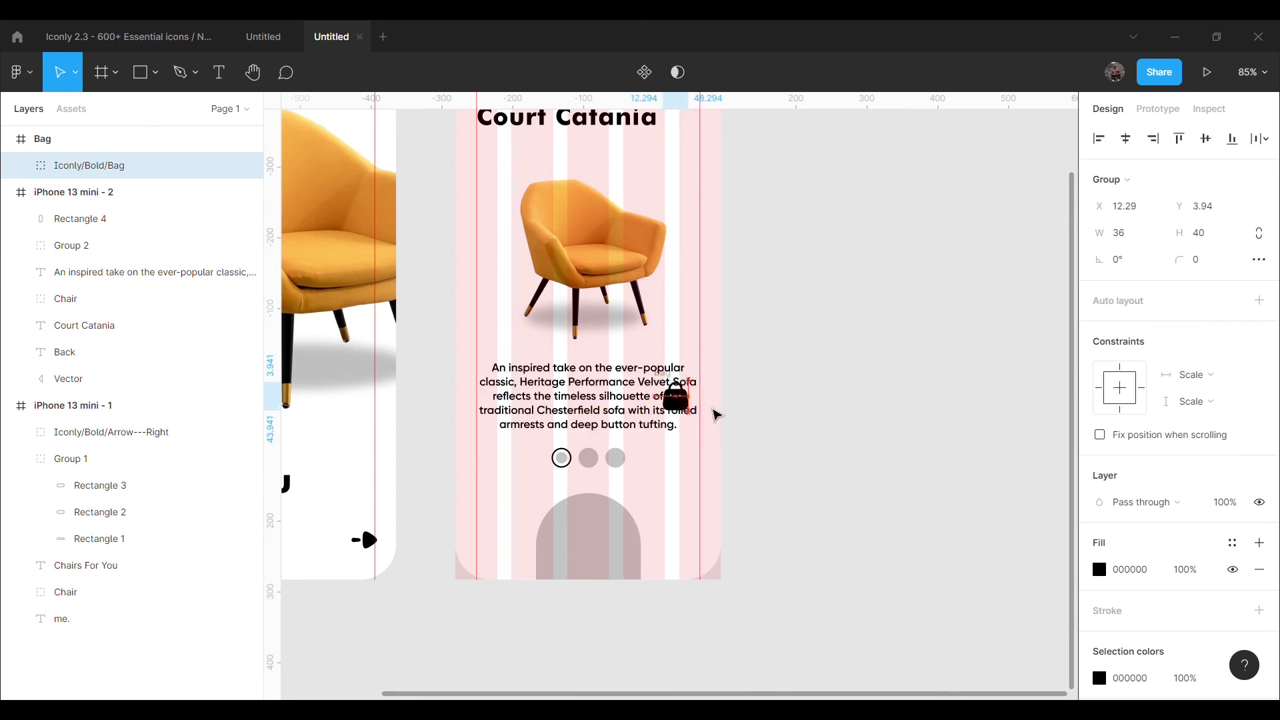
drag(671, 397, 810, 399)
click(683, 390)
key(Delete)
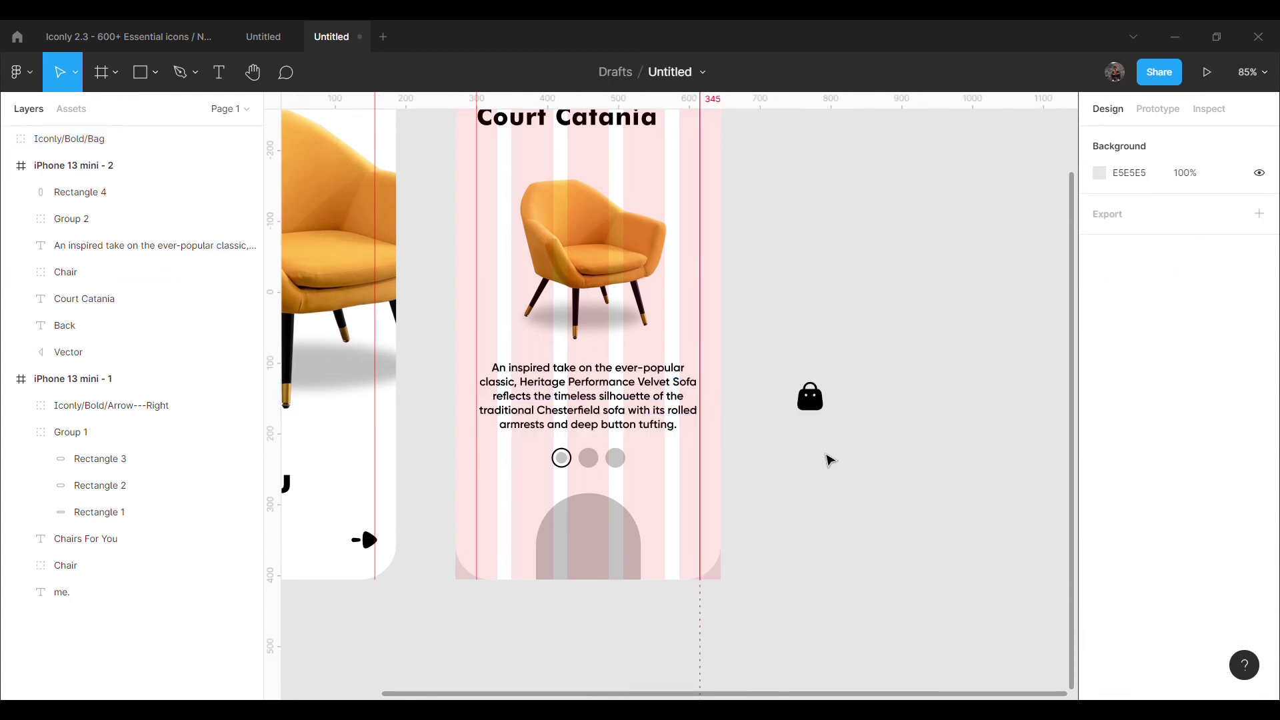
Step: Lock the bag icon's proportions and shrink it to 24 wide
click(810, 399)
click(1262, 233)
click(1133, 233)
text(24)
key(Return)
Step: Place the bag icon on the grey arch, centred at X 176
click(897, 422)
mouse_move(806, 392)
mouse_down()
mouse_move(598, 565)
mouse_move(603, 535)
mouse_up()
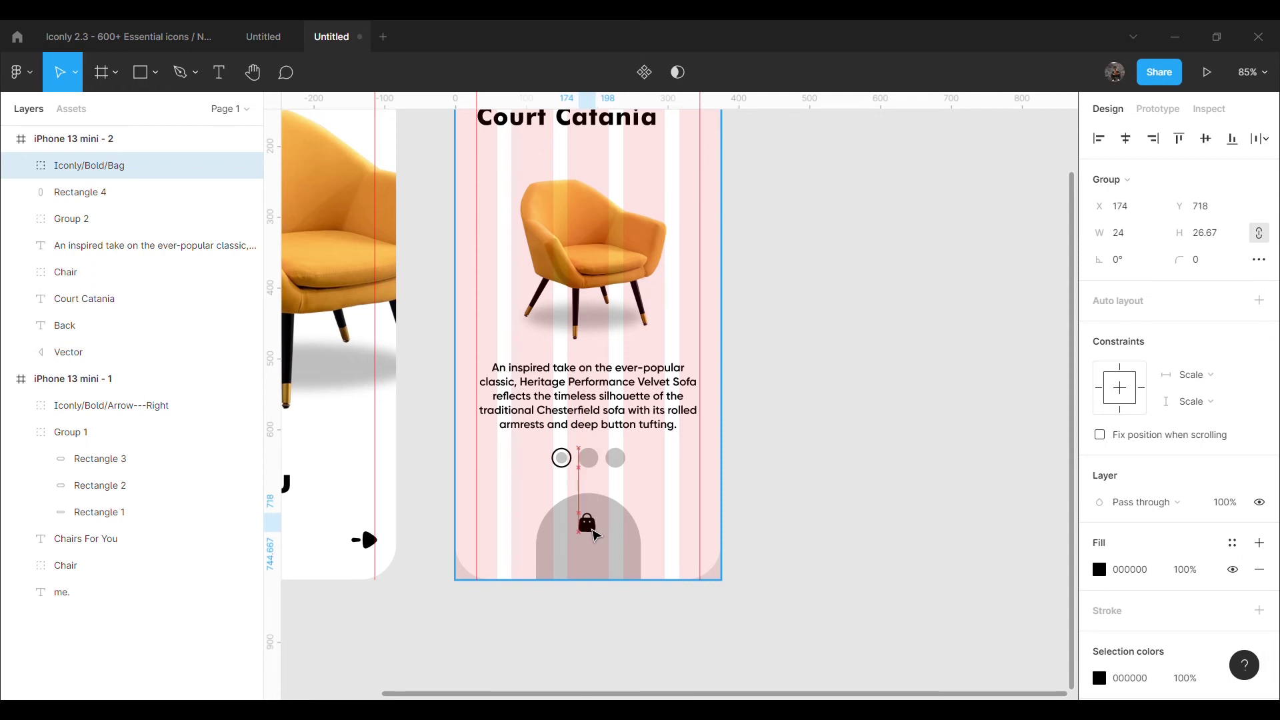
click(869, 483)
scroll(837, 480, up, 3)
scroll(667, 526, down, 5)
drag(597, 469, 592, 468)
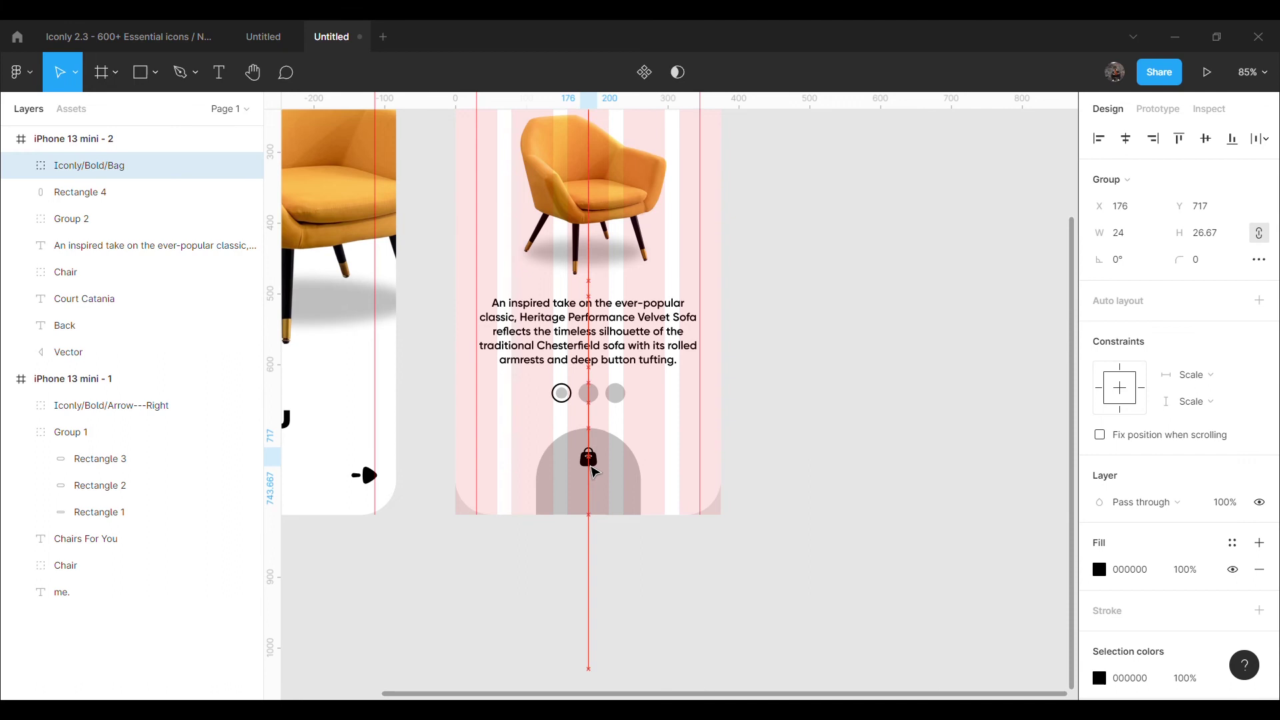
click(767, 464)
Step: Add a '$ 229.95' text layer at font size 22
key(t)
click(833, 394)
text($ 22)
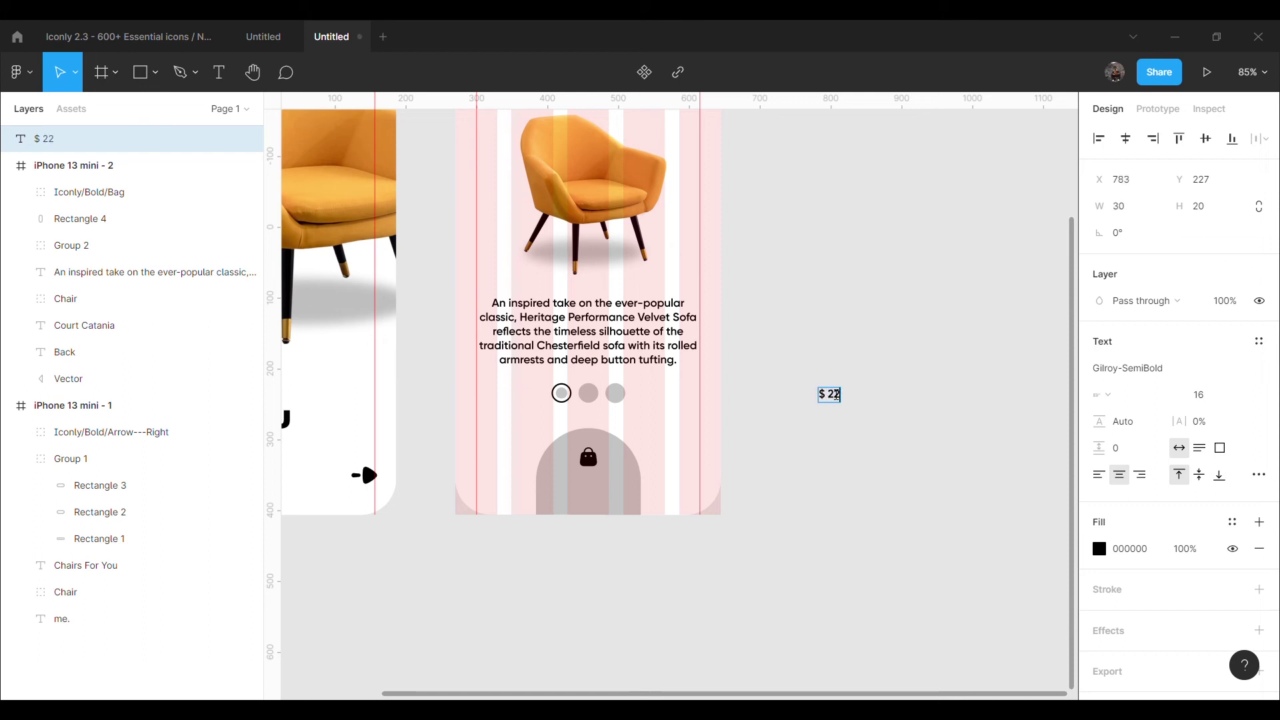
text(9.)
text(95)
key(Escape)
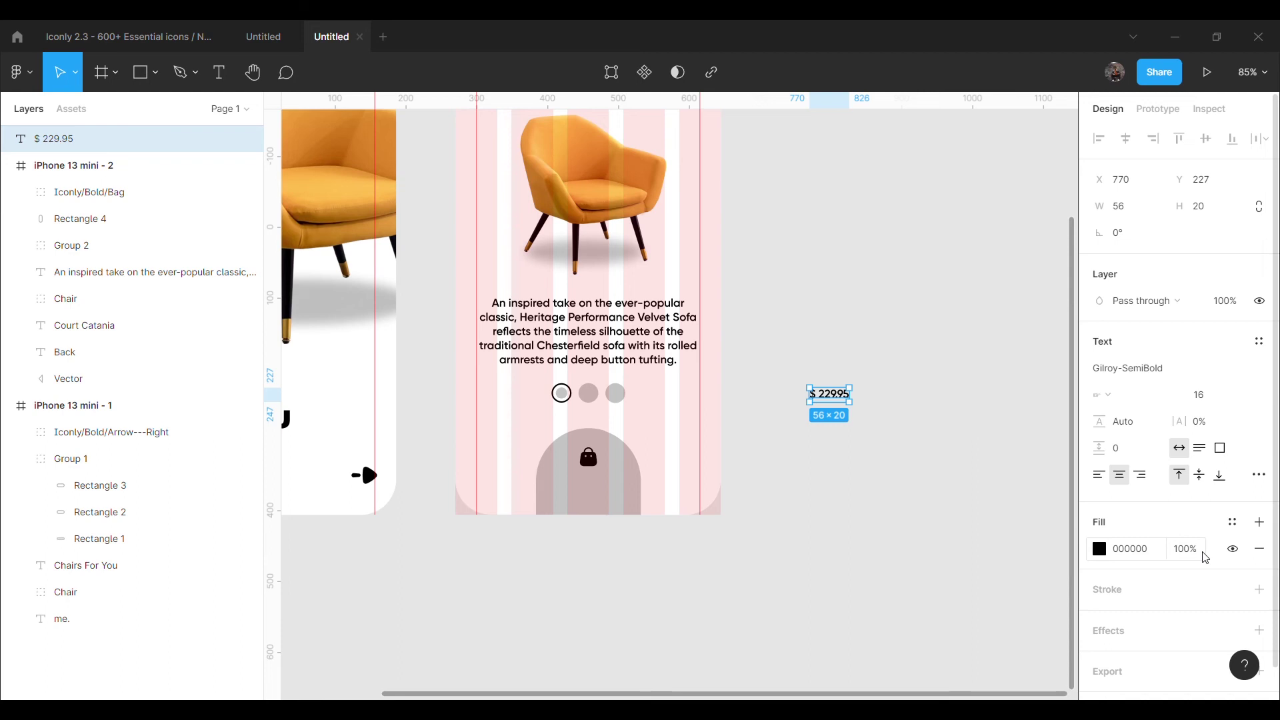
click(1211, 399)
text(22)
key(Return)
Step: Centre the price beneath the bag icon in the arch, then zoom to 65%
click(934, 484)
drag(830, 397, 592, 507)
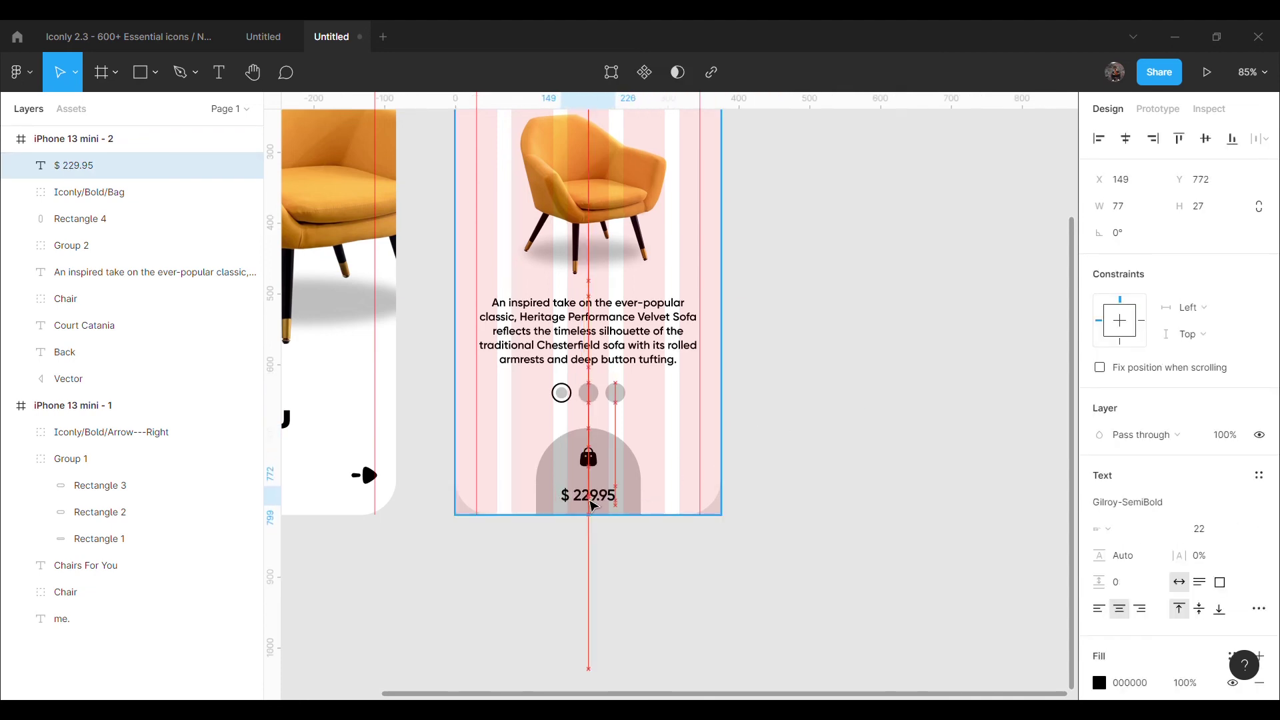
drag(592, 507, 592, 506)
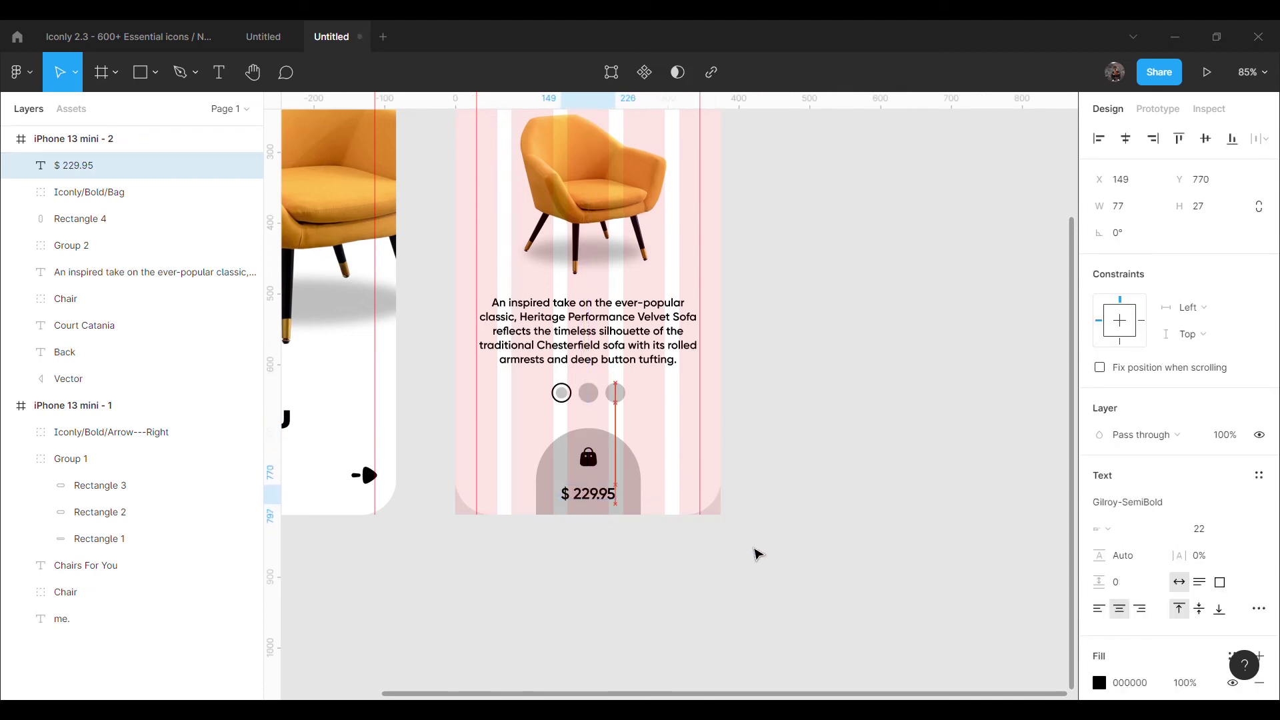
click(758, 555)
drag(600, 458, 602, 461)
click(802, 488)
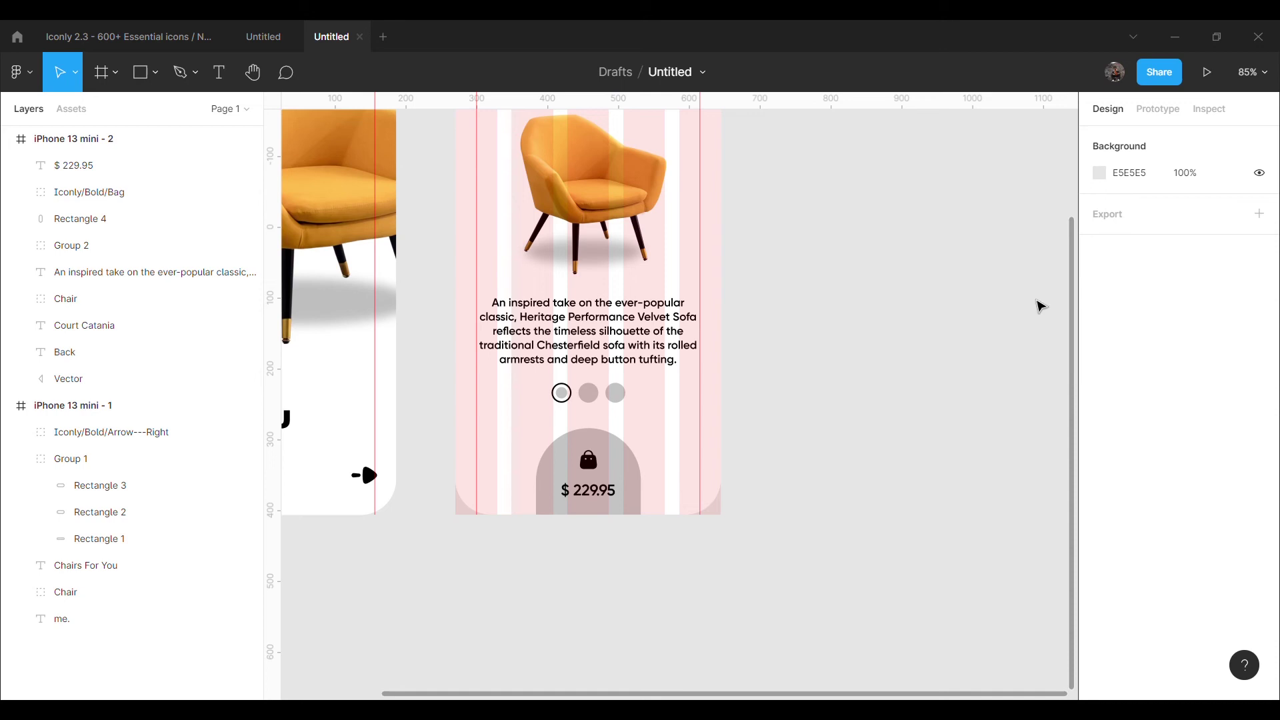
click(1254, 72)
text(65)
key(Return)
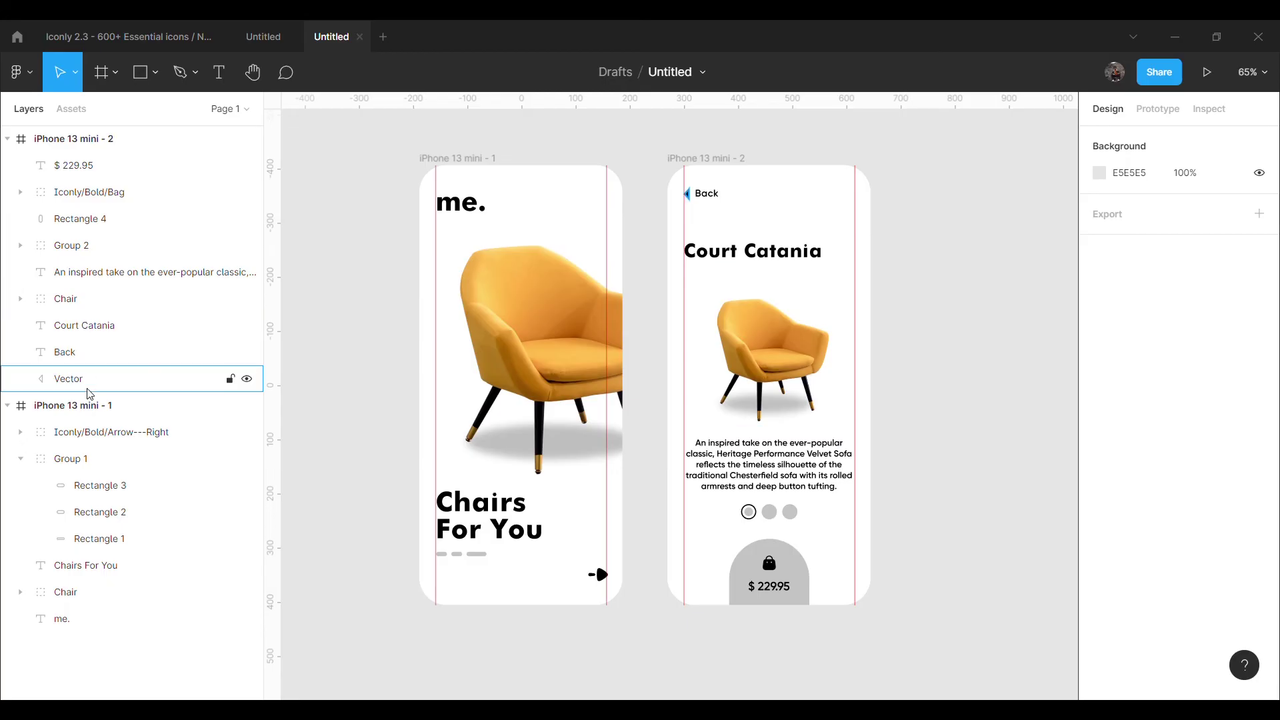
Step: Fill the landing screen with 2567A4 blue and turn its black elements white
click(90, 400)
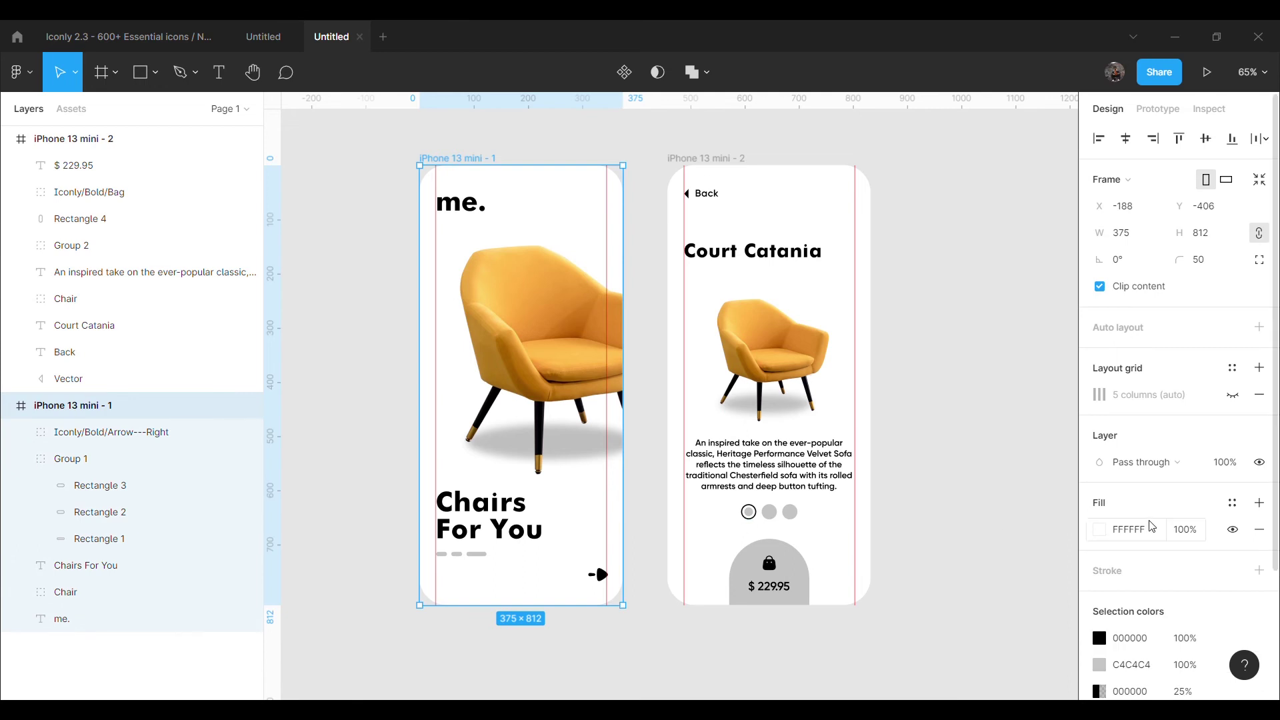
key(Return)
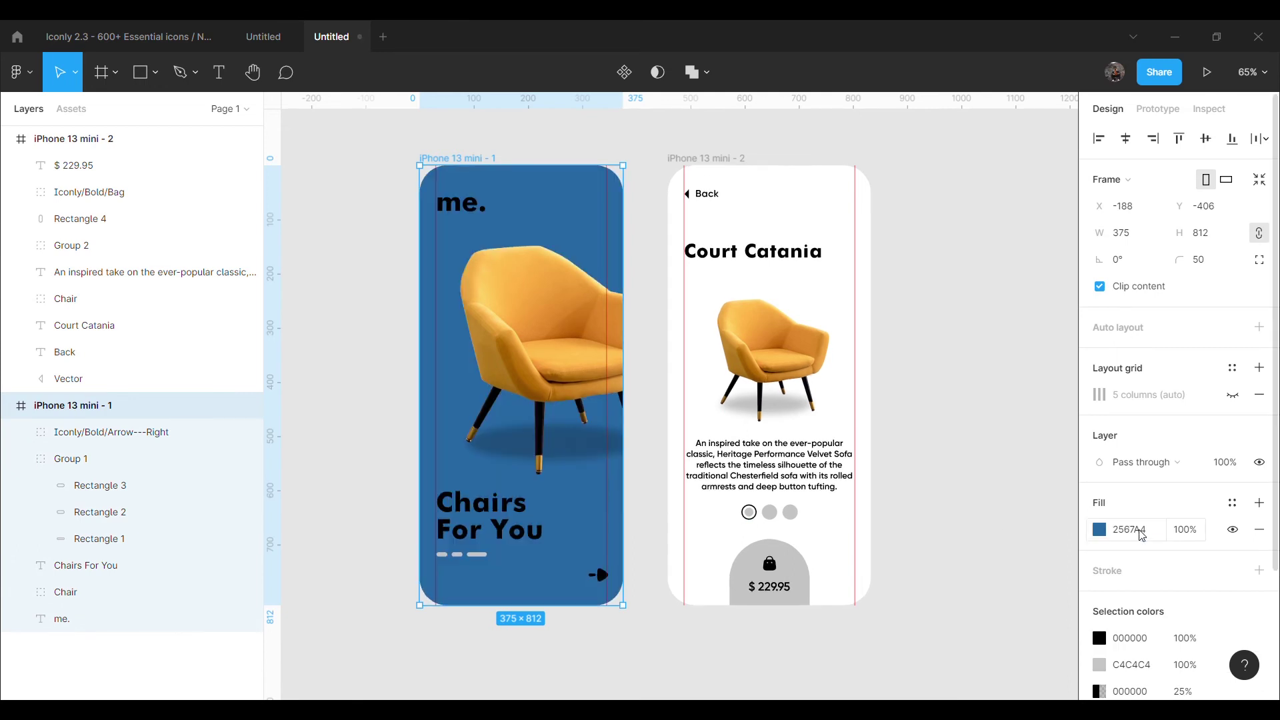
scroll(1133, 533, down, 3)
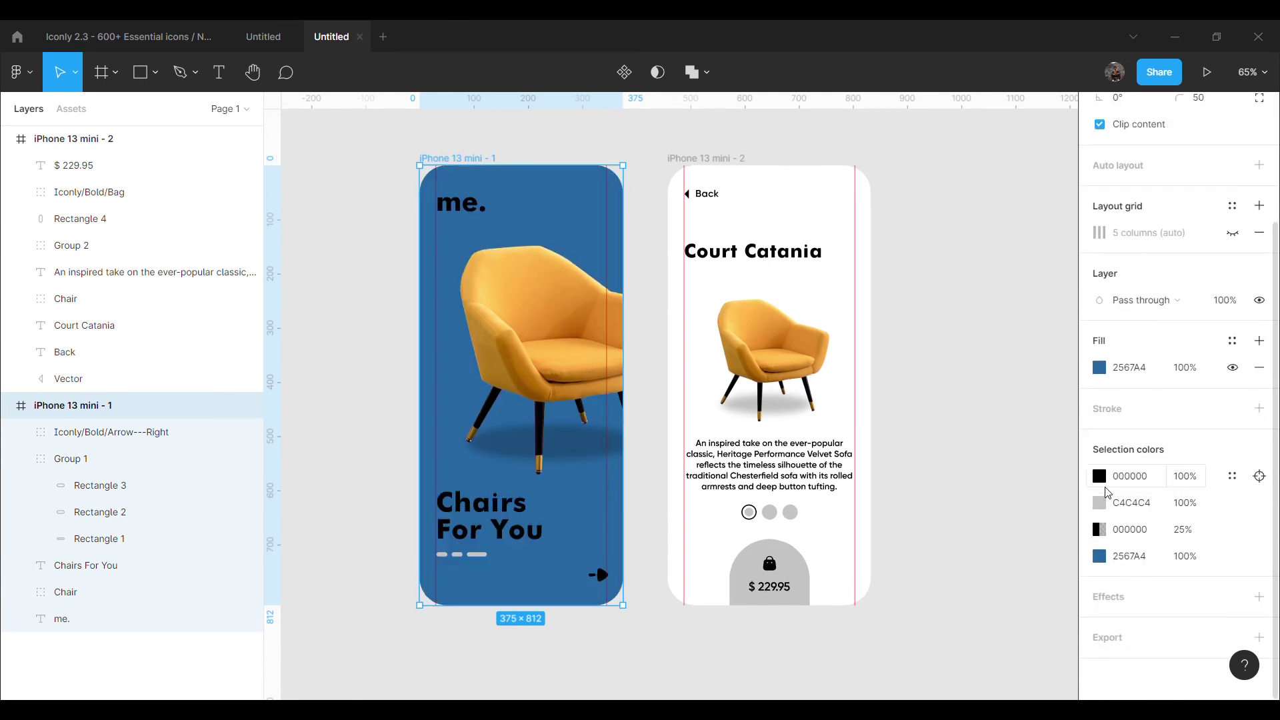
click(1100, 476)
drag(1006, 368, 860, 242)
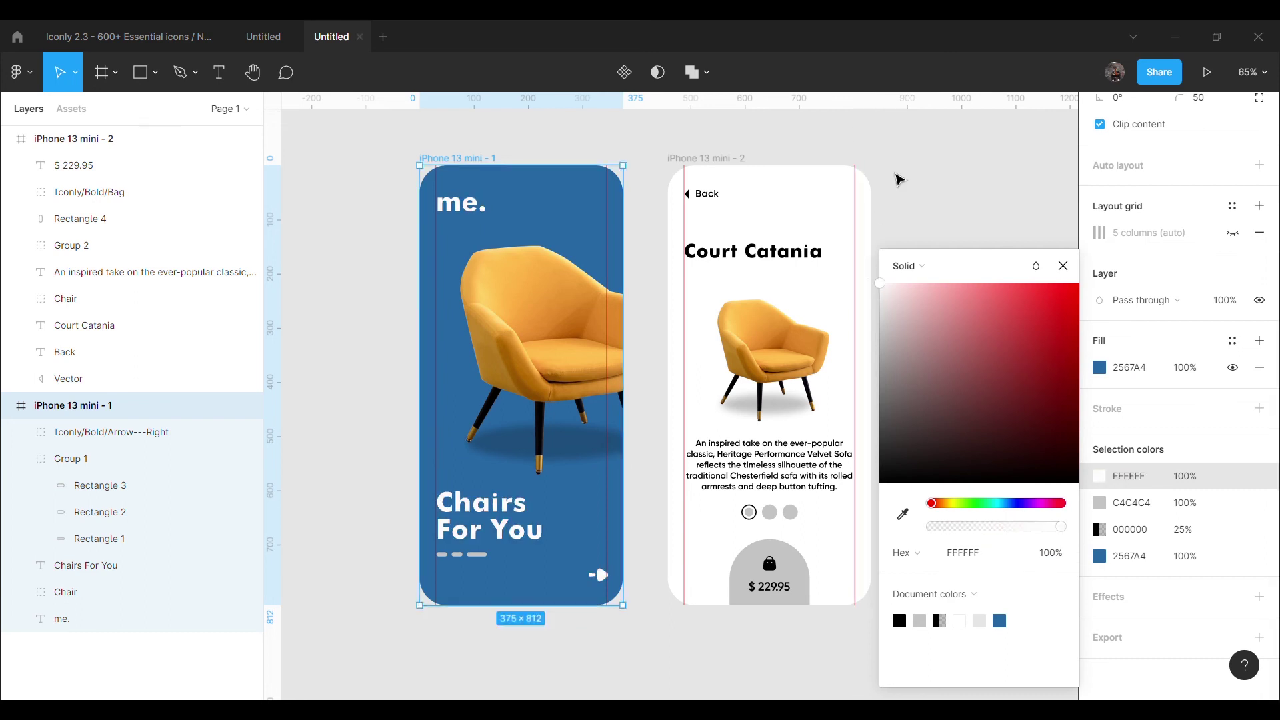
click(486, 580)
Step: Set the long dash indicator, Rectangle 1, to a white fill
click(478, 556)
double_click(478, 554)
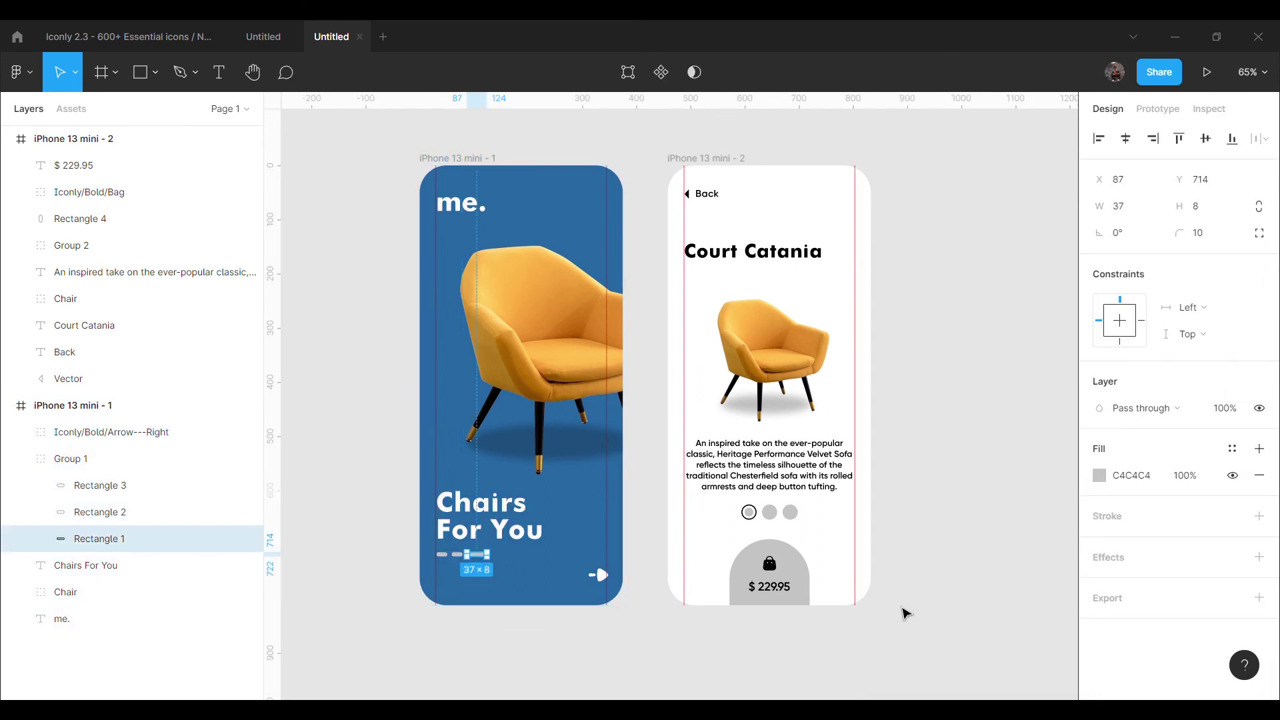
click(1099, 475)
drag(995, 407, 880, 265)
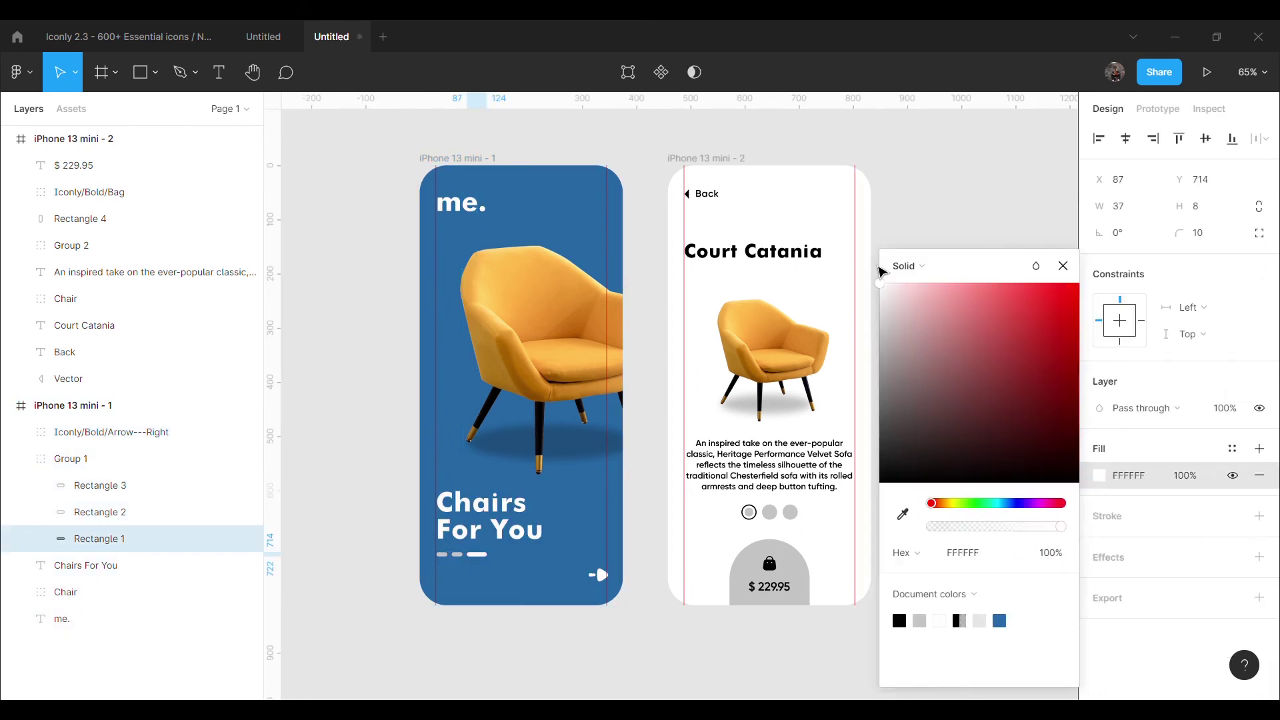
click(932, 212)
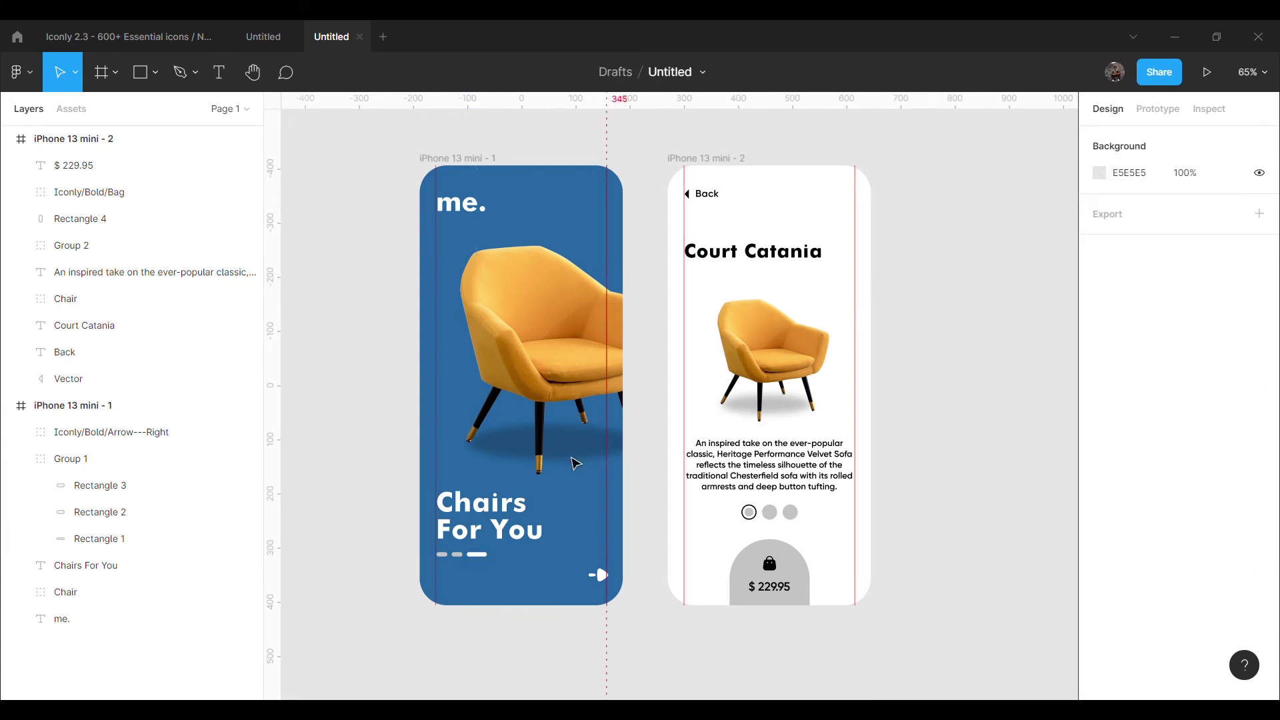
double_click(460, 555)
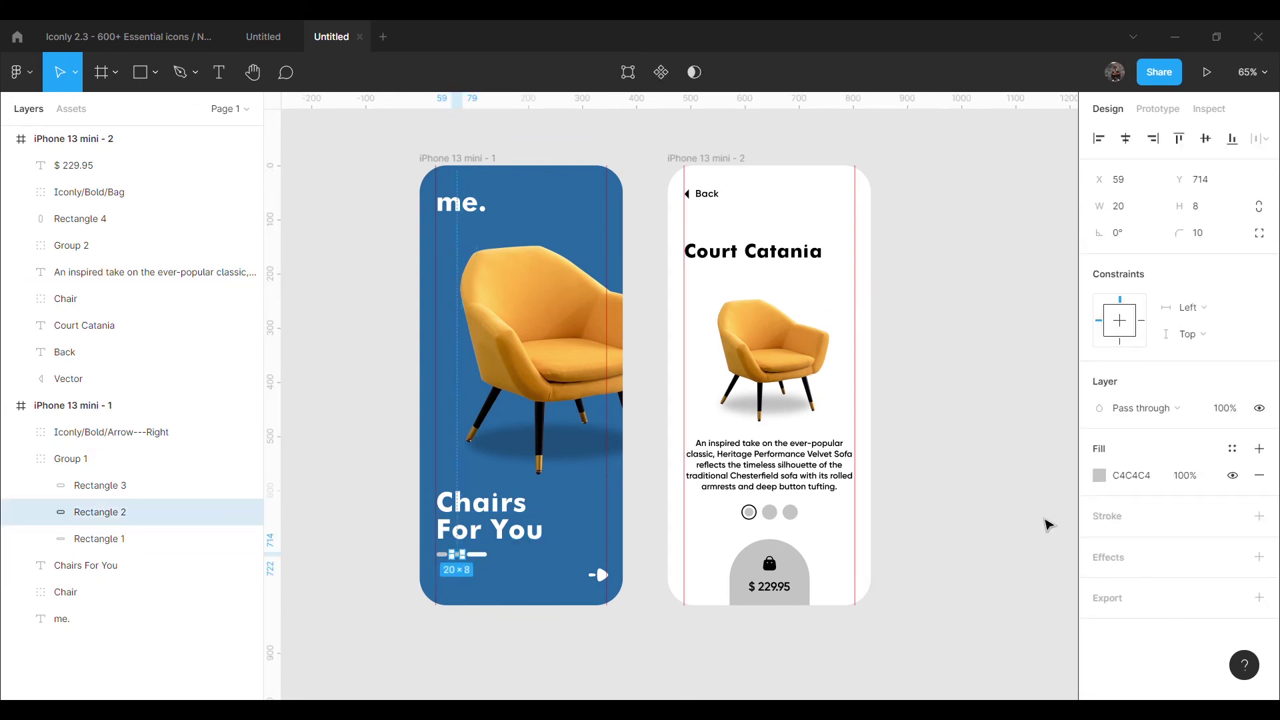
Step: Try darker grey fills on the middle dash indicator
click(1099, 476)
mouse_move(949, 467)
mouse_down()
mouse_move(955, 331)
mouse_move(901, 380)
mouse_up()
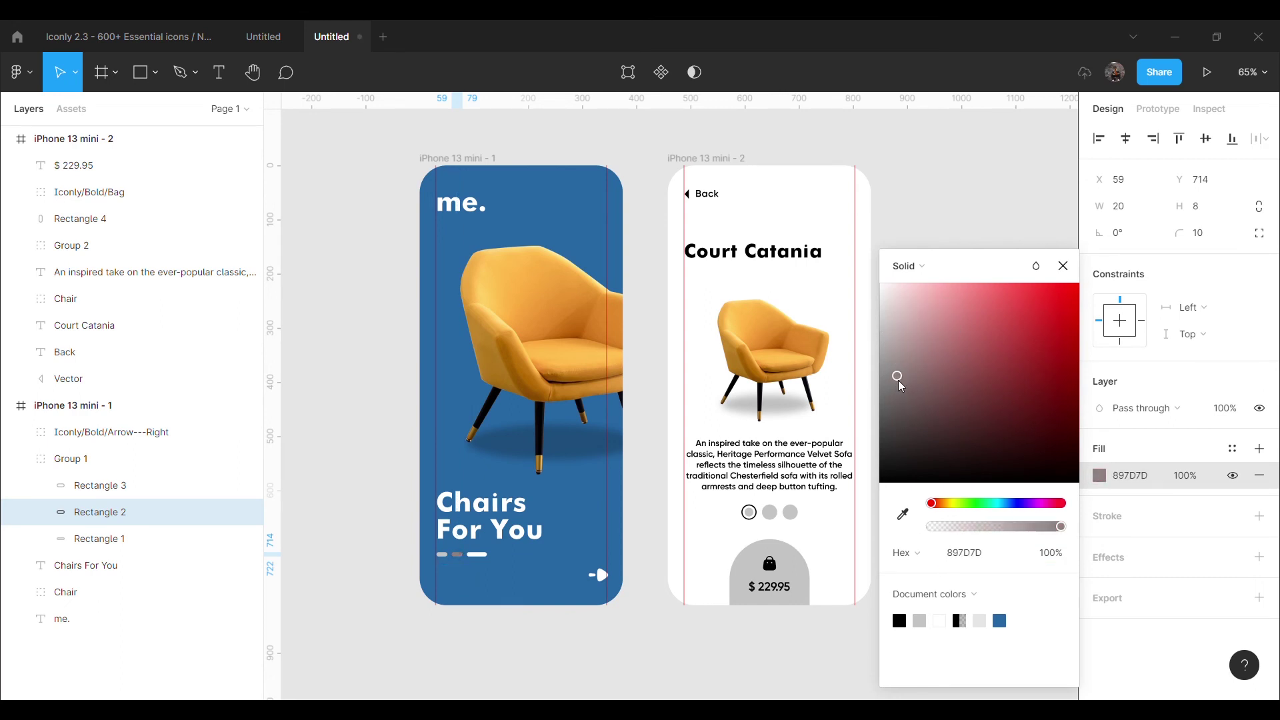
drag(899, 387, 888, 390)
click(388, 538)
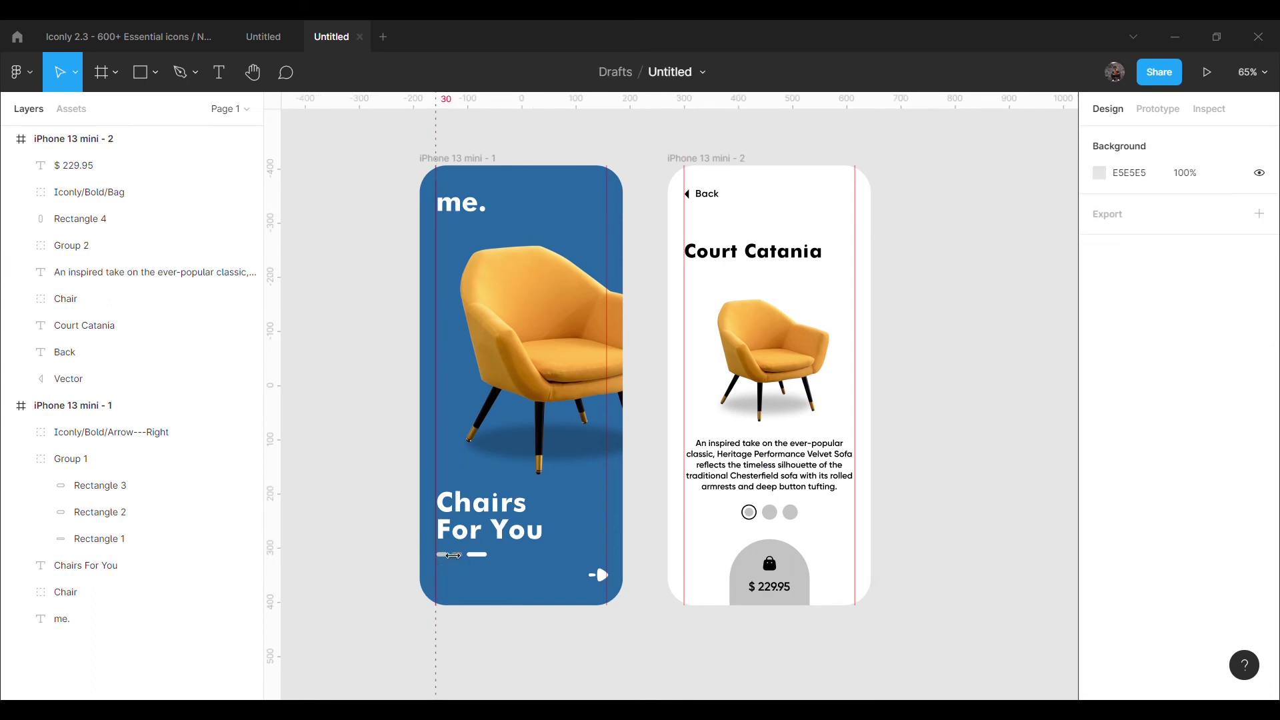
click(467, 555)
click(472, 565)
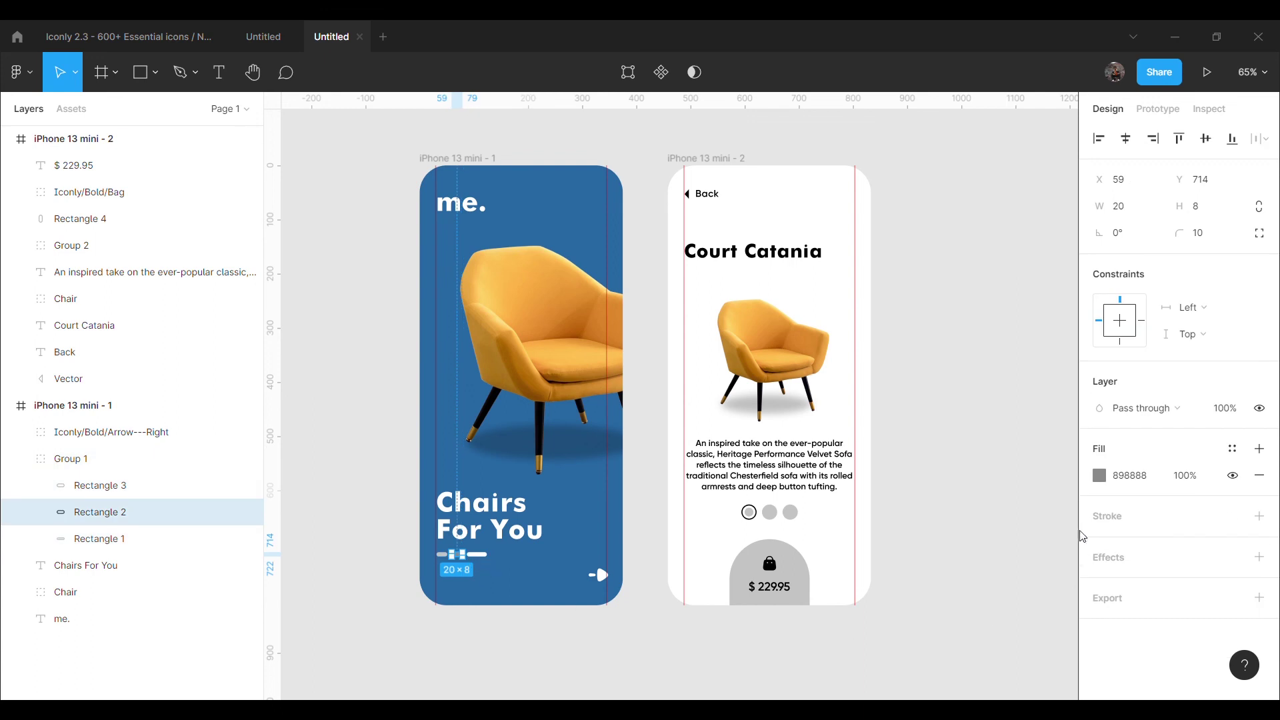
click(1134, 476)
click(957, 446)
click(446, 558)
click(1156, 485)
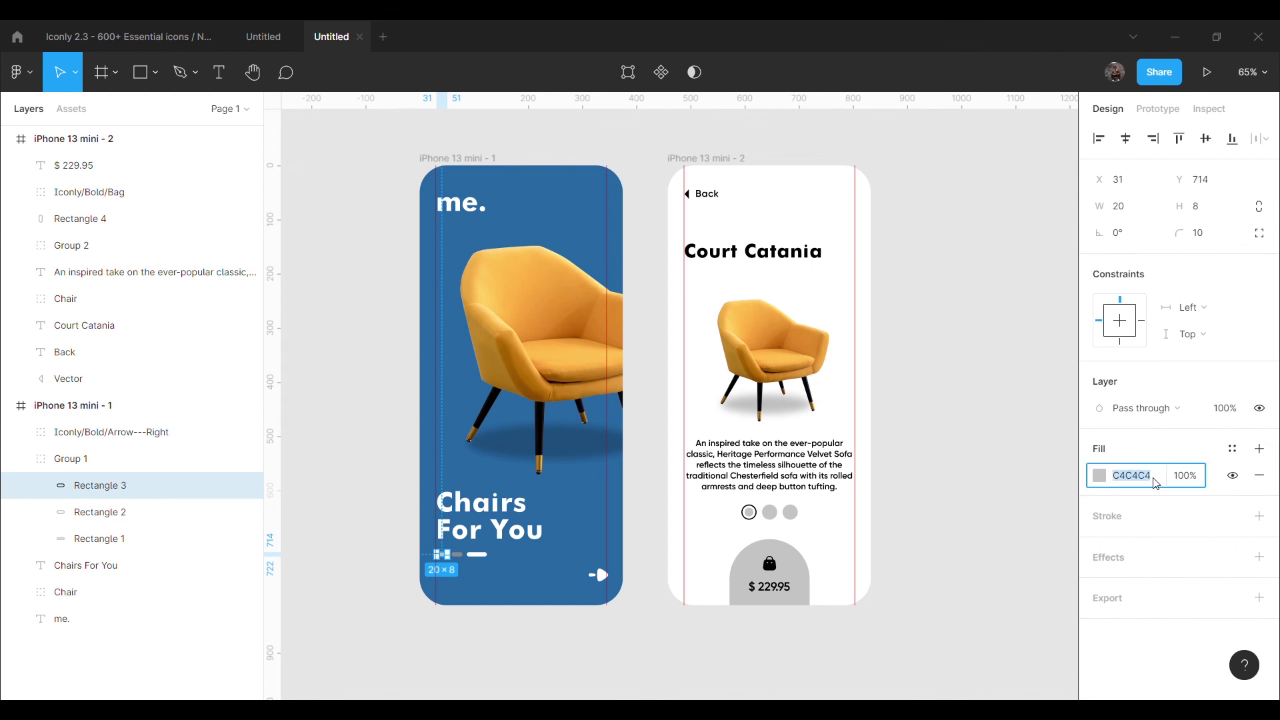
click(998, 405)
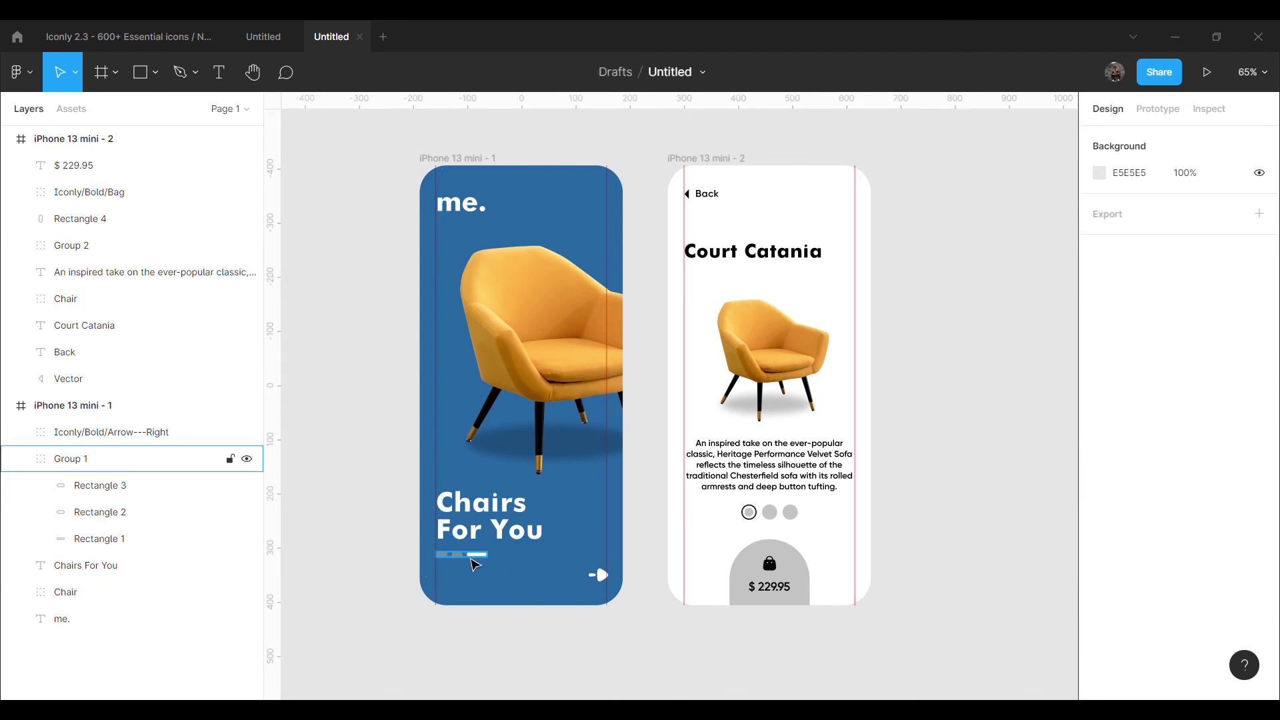
Step: Fill Rectangle 2 with 524747 and paste the same colour into Rectangle 3
double_click(457, 554)
click(1099, 475)
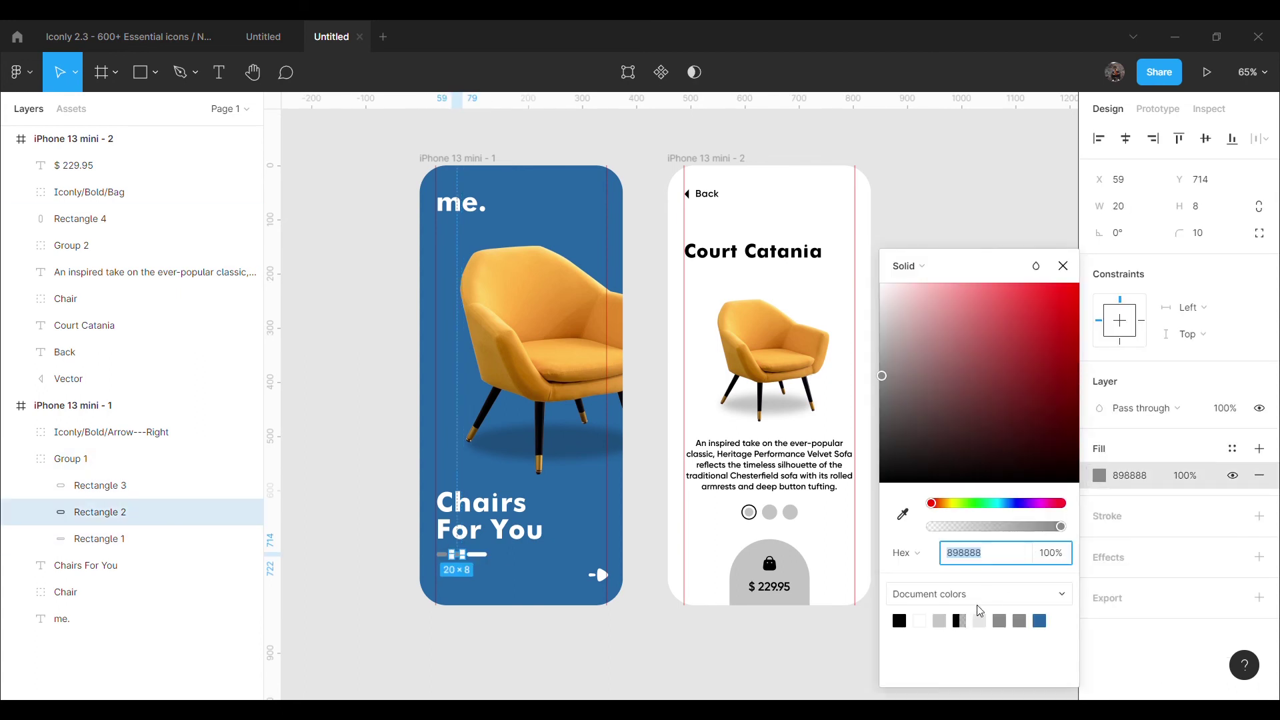
mouse_move(893, 388)
mouse_down()
mouse_move(895, 424)
mouse_move(909, 425)
mouse_up()
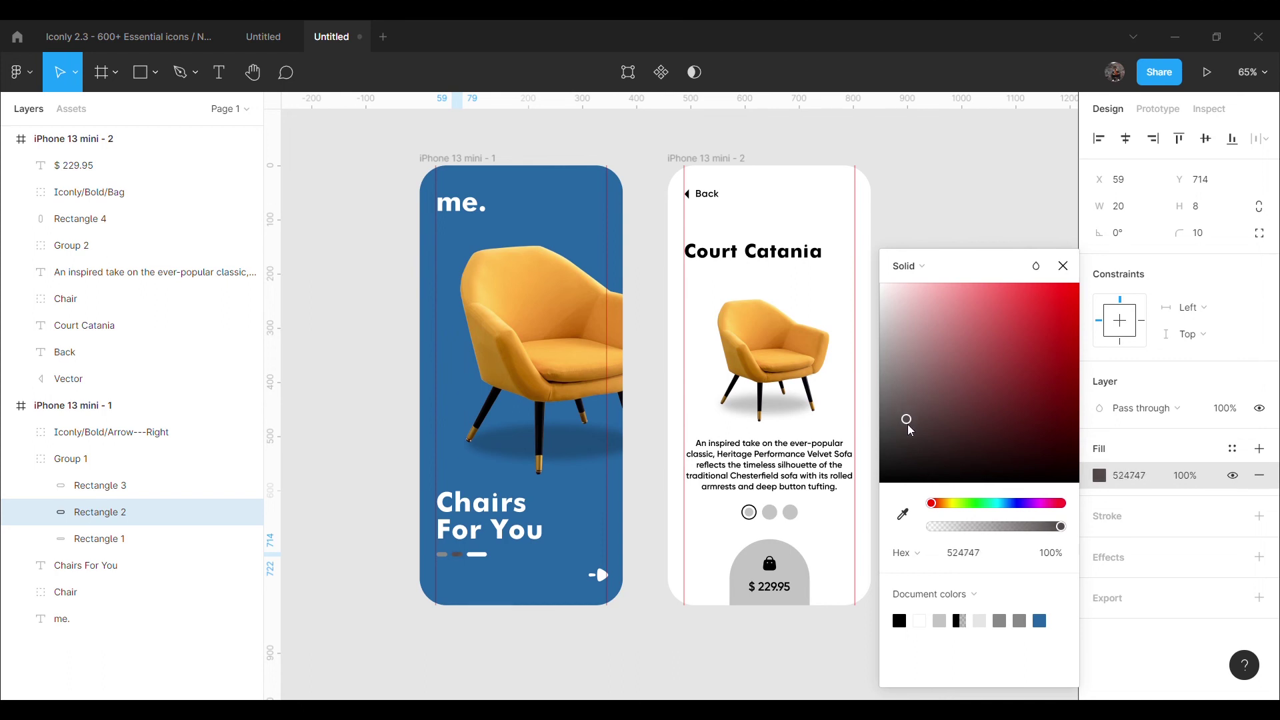
click(1116, 481)
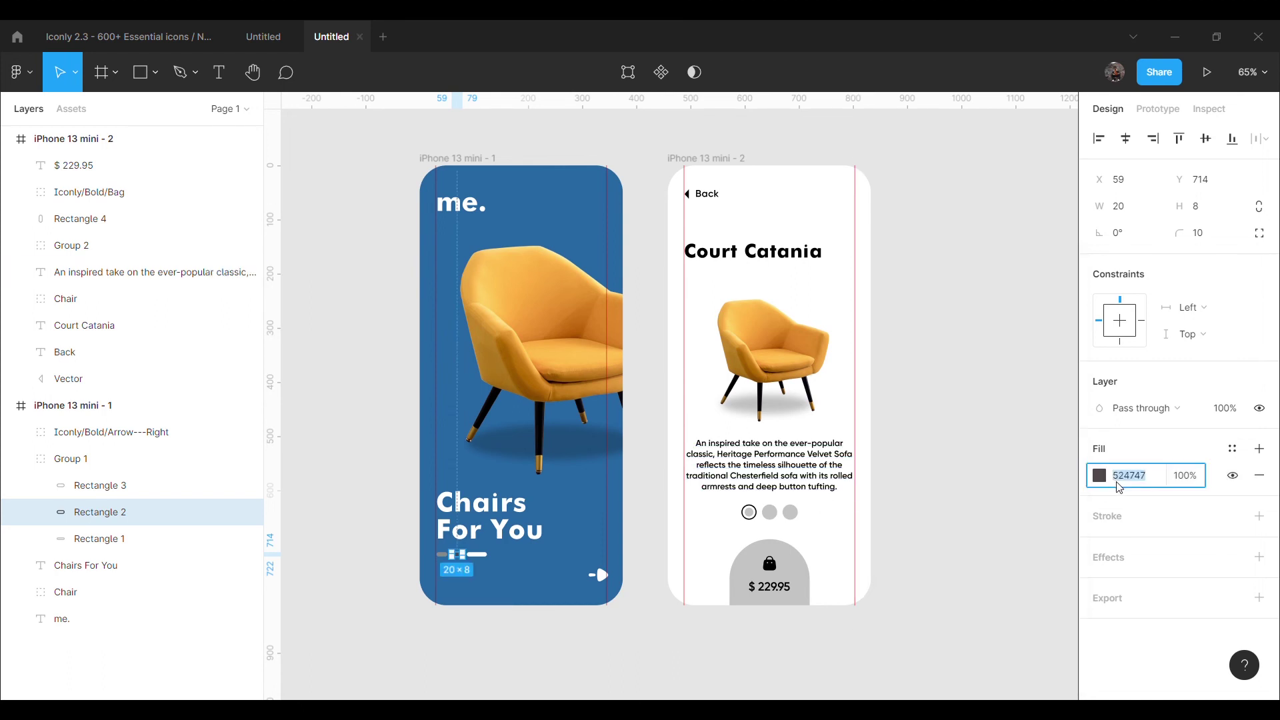
click(917, 447)
click(100, 486)
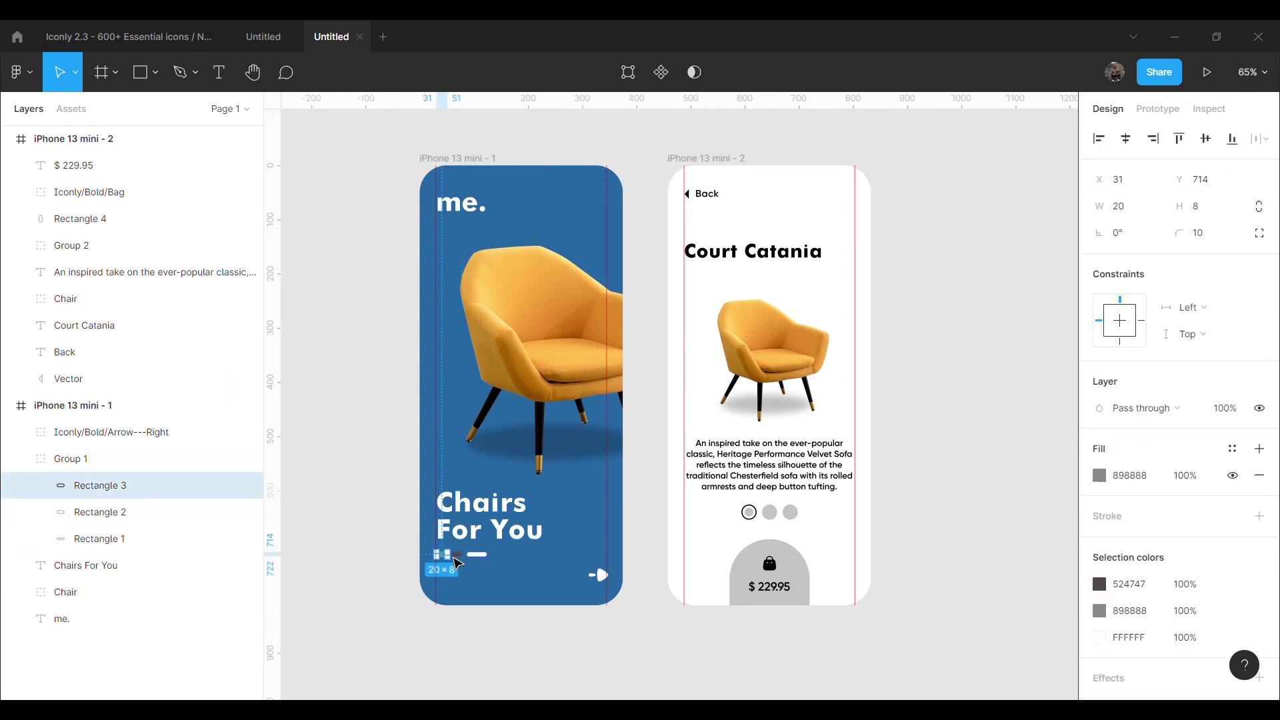
click(1126, 482)
text(524747)
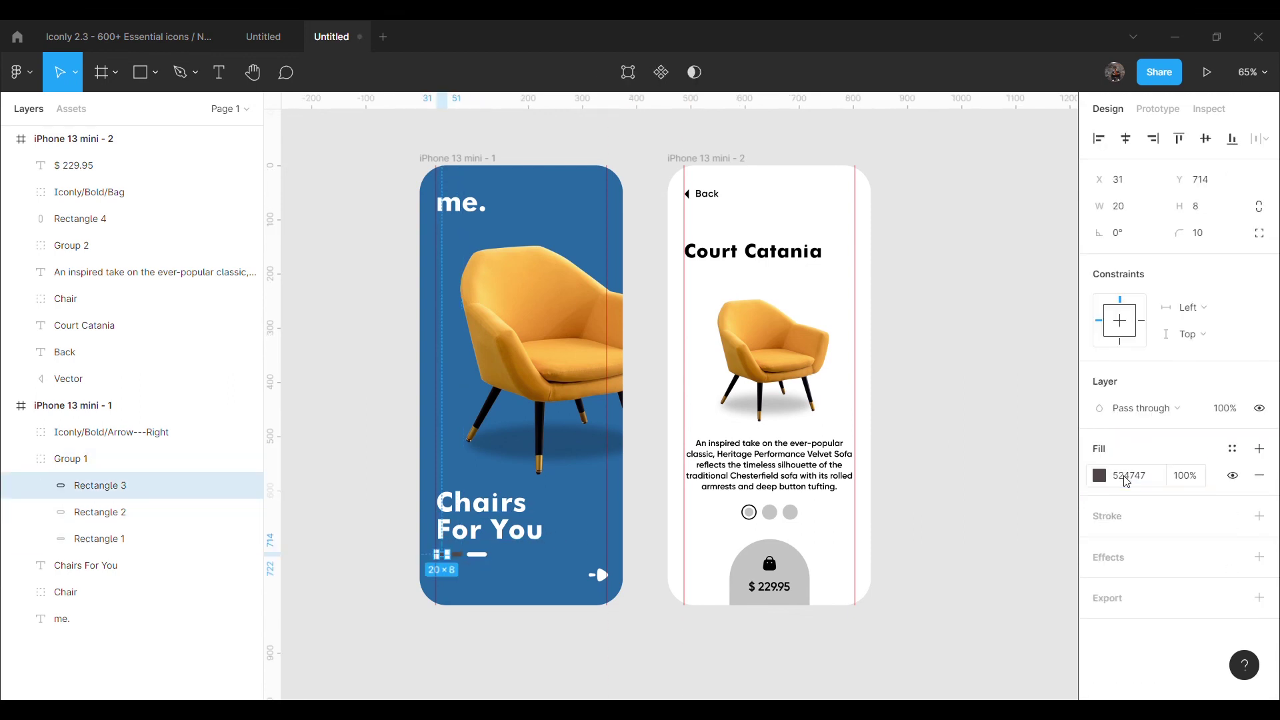
click(988, 417)
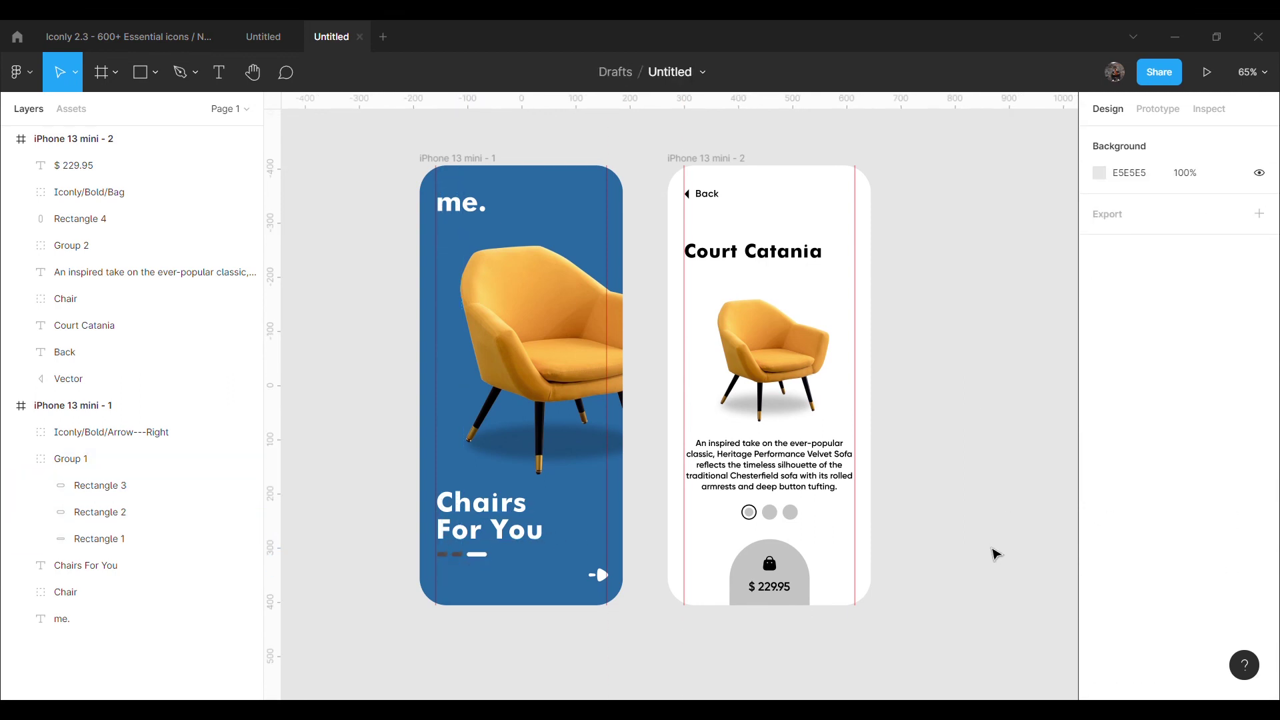
click(133, 138)
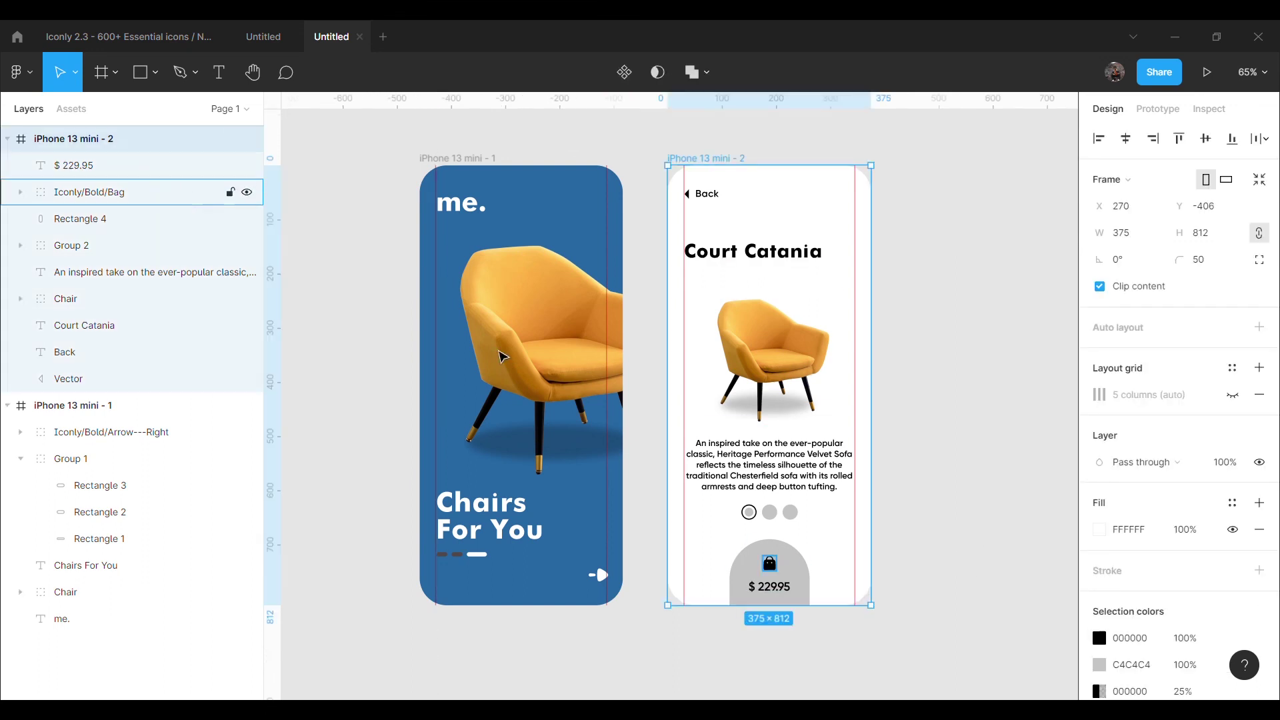
Step: Copy the landing screen's 2567A4 fill and paste it as the second iPhone screen's background
scroll(1210, 571, down, 3)
click(1129, 367)
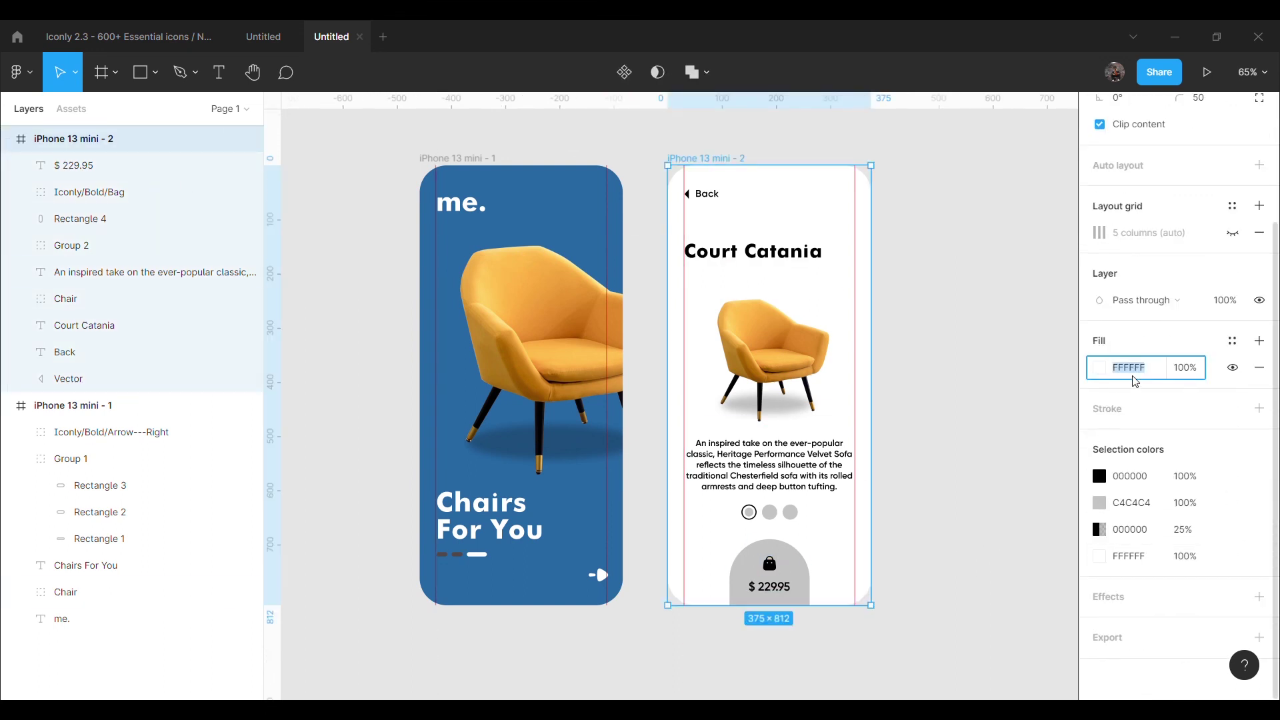
click(120, 592)
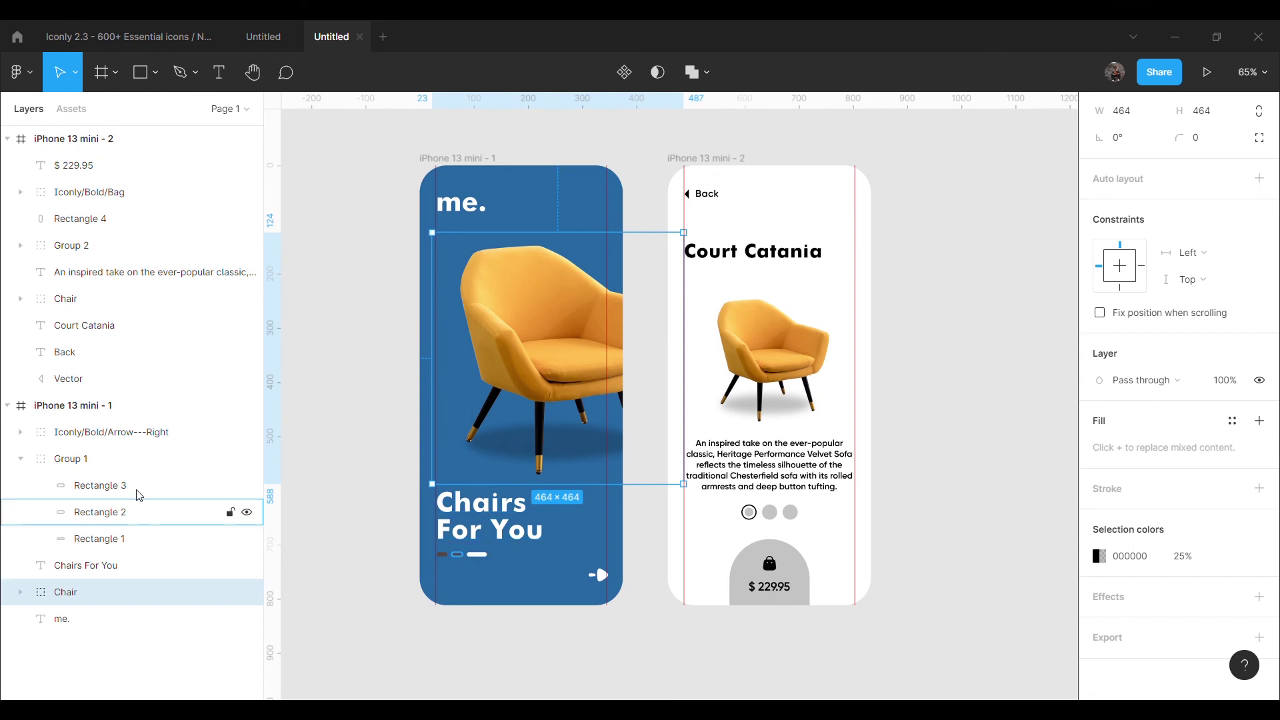
click(132, 413)
click(1128, 366)
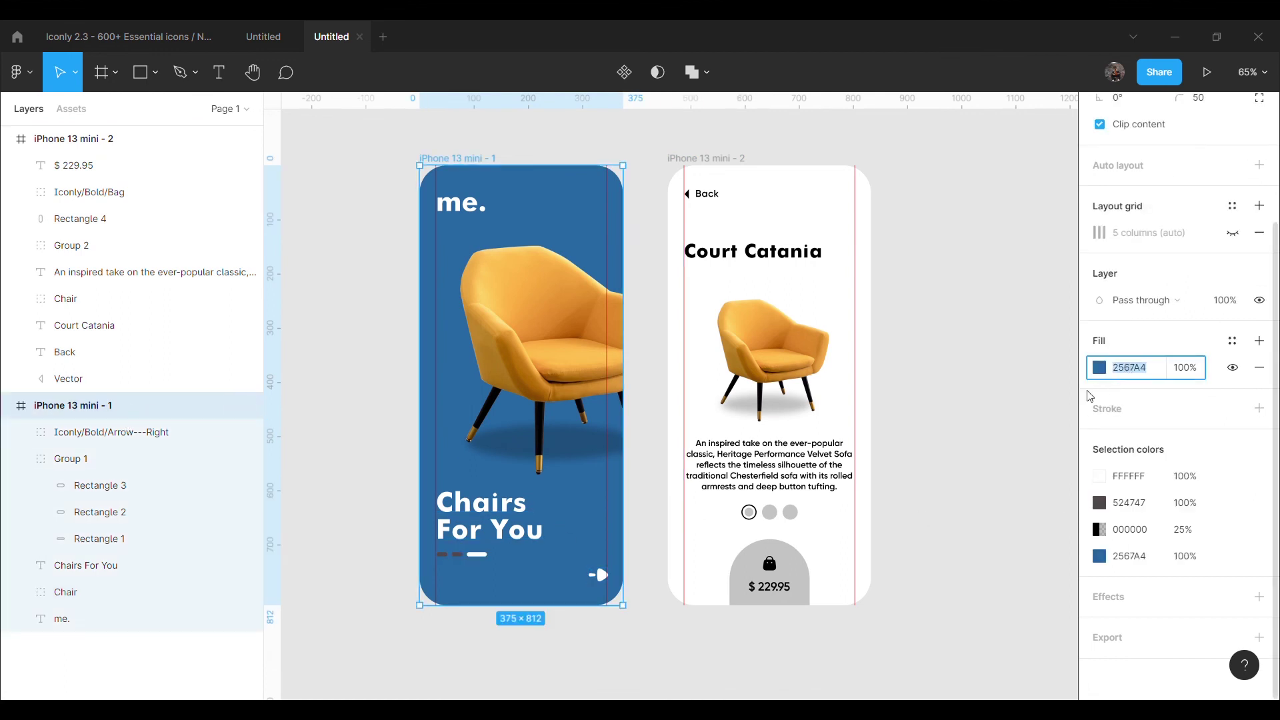
click(1010, 366)
click(100, 139)
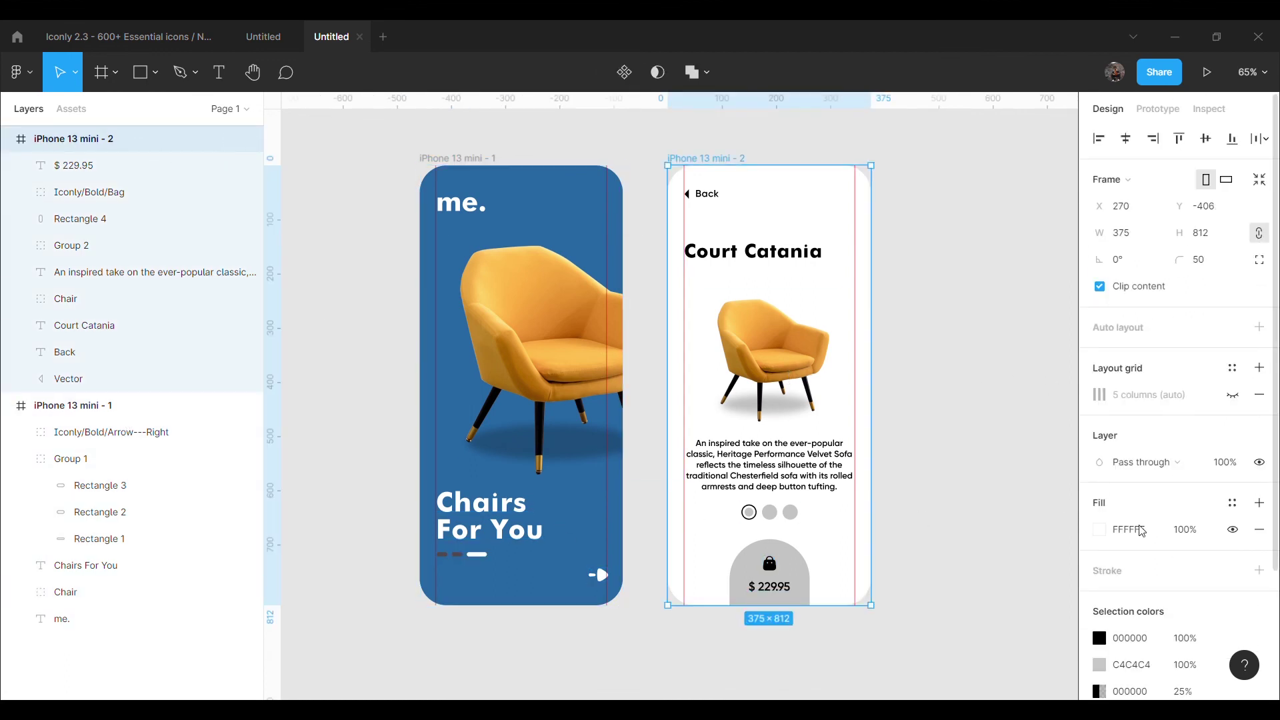
text(2567A4)
key(Return)
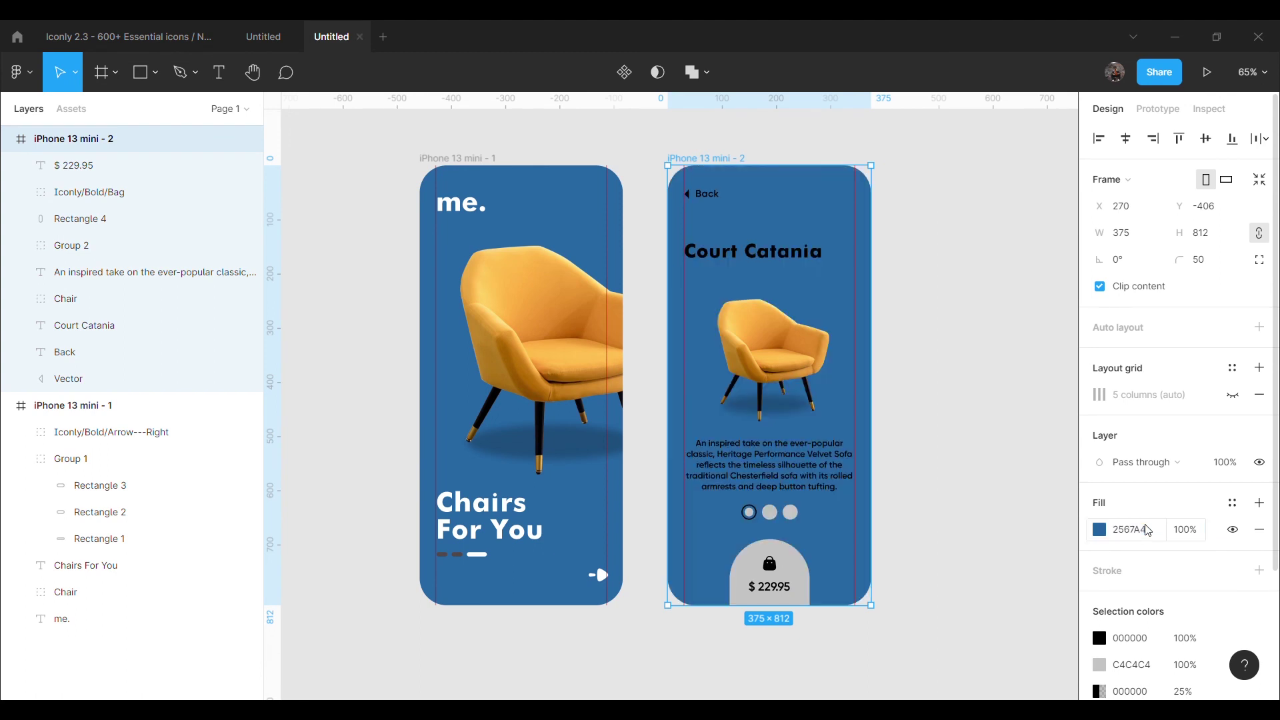
Step: Change the second screen's black text and icon colour to white
scroll(1148, 530, down, 5)
click(1100, 476)
drag(1105, 467, 1174, 579)
drag(1037, 469, 837, 200)
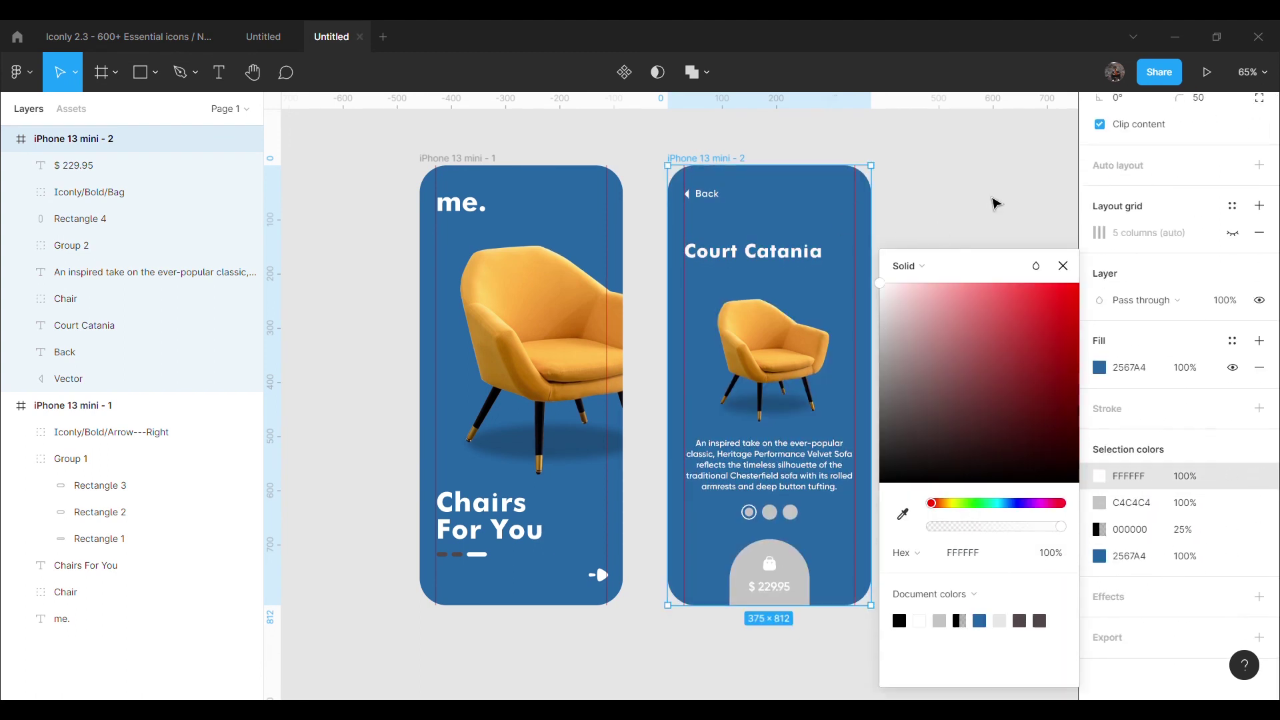
click(996, 204)
double_click(807, 585)
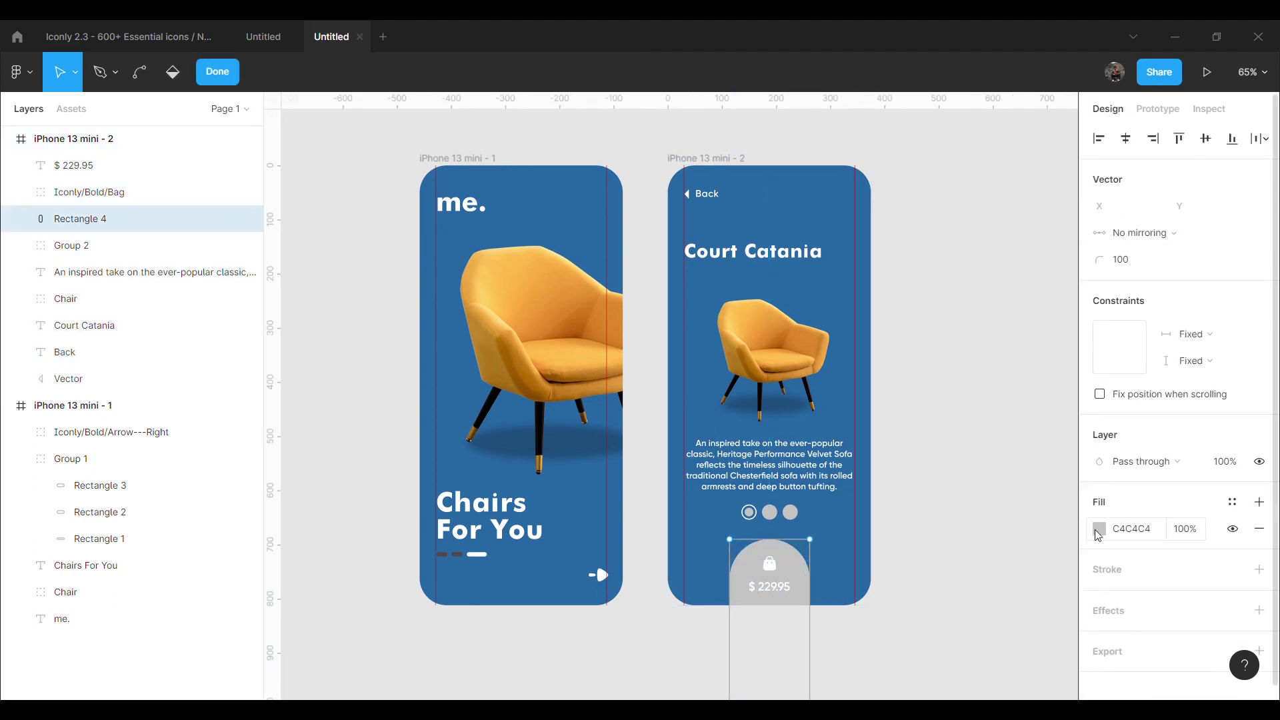
Step: Fill the price pill with yellow FFD31D
click(1099, 529)
click(903, 514)
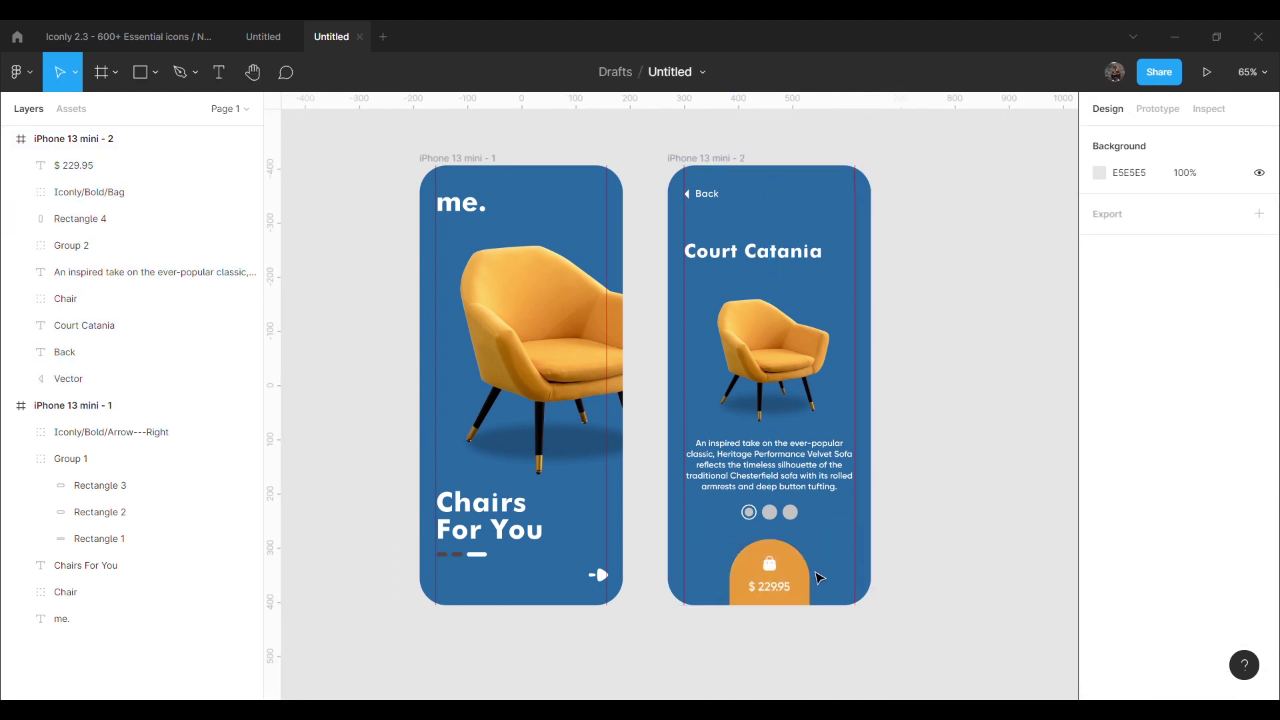
click(814, 579)
click(1127, 529)
text(FFD31D)
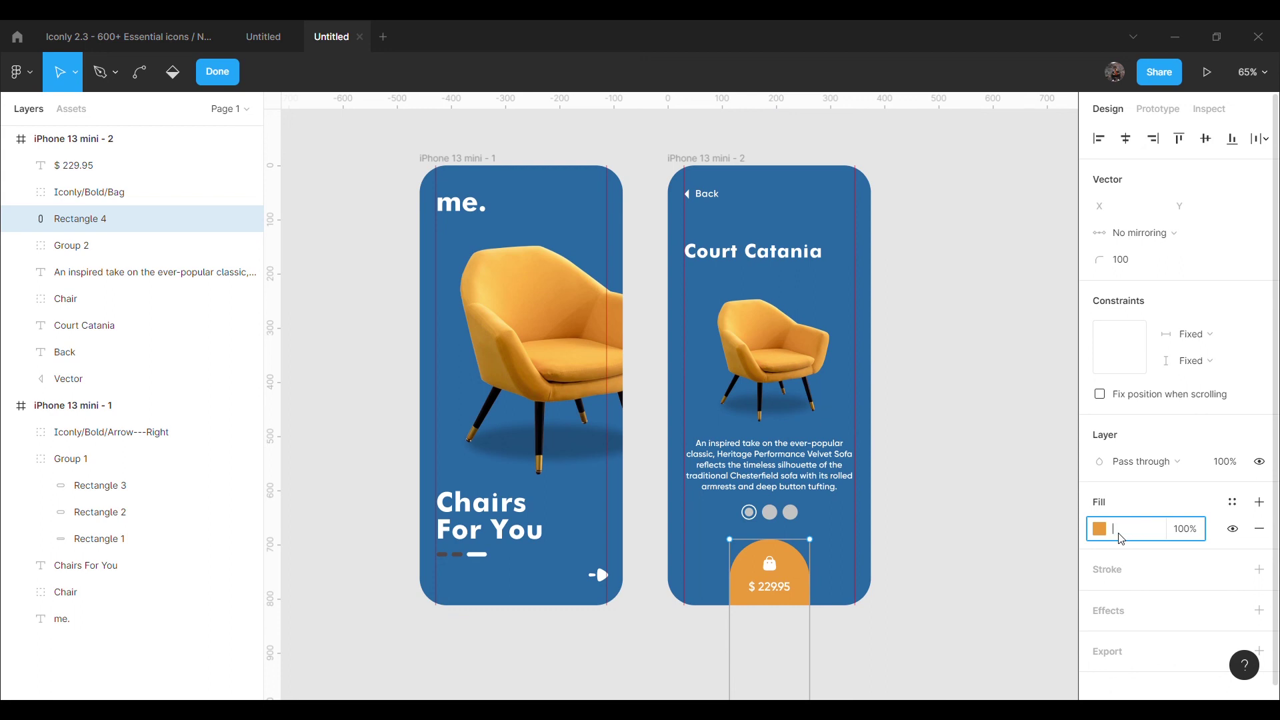
key(Return)
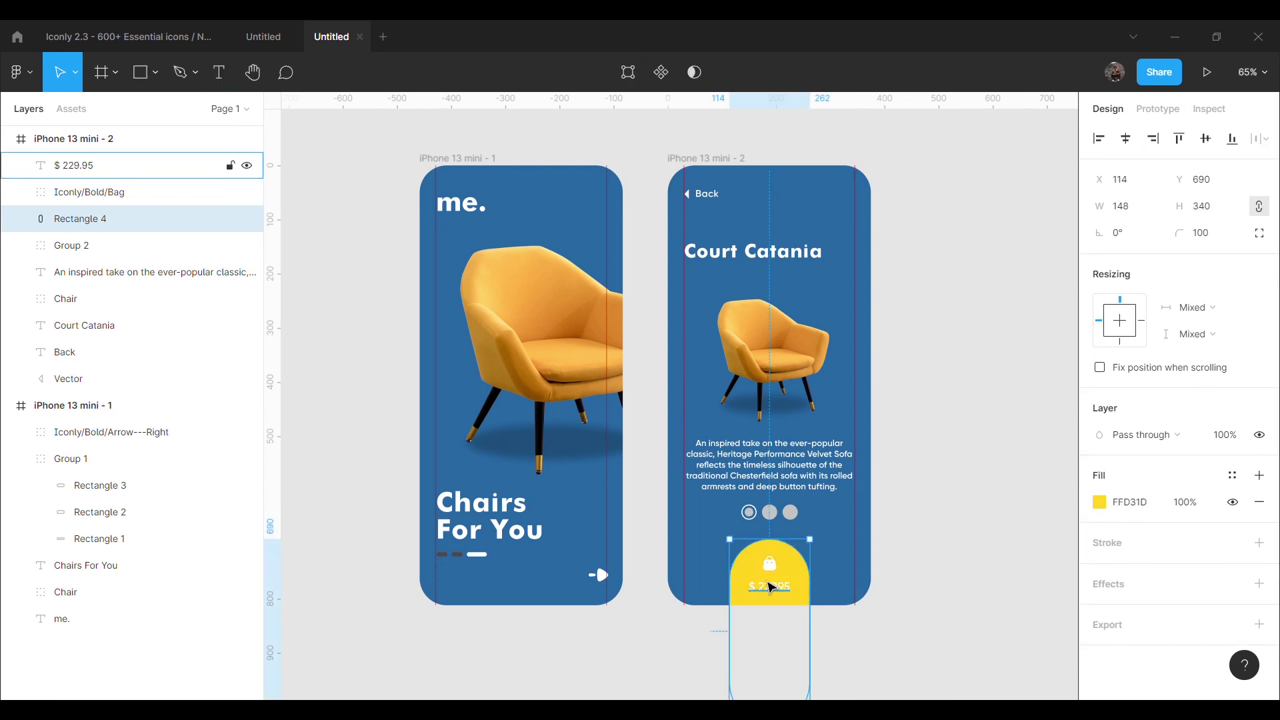
click(1069, 559)
Step: Keep the bag icon white and colour the $ 229.95 price text blue 2567A4
click(781, 577)
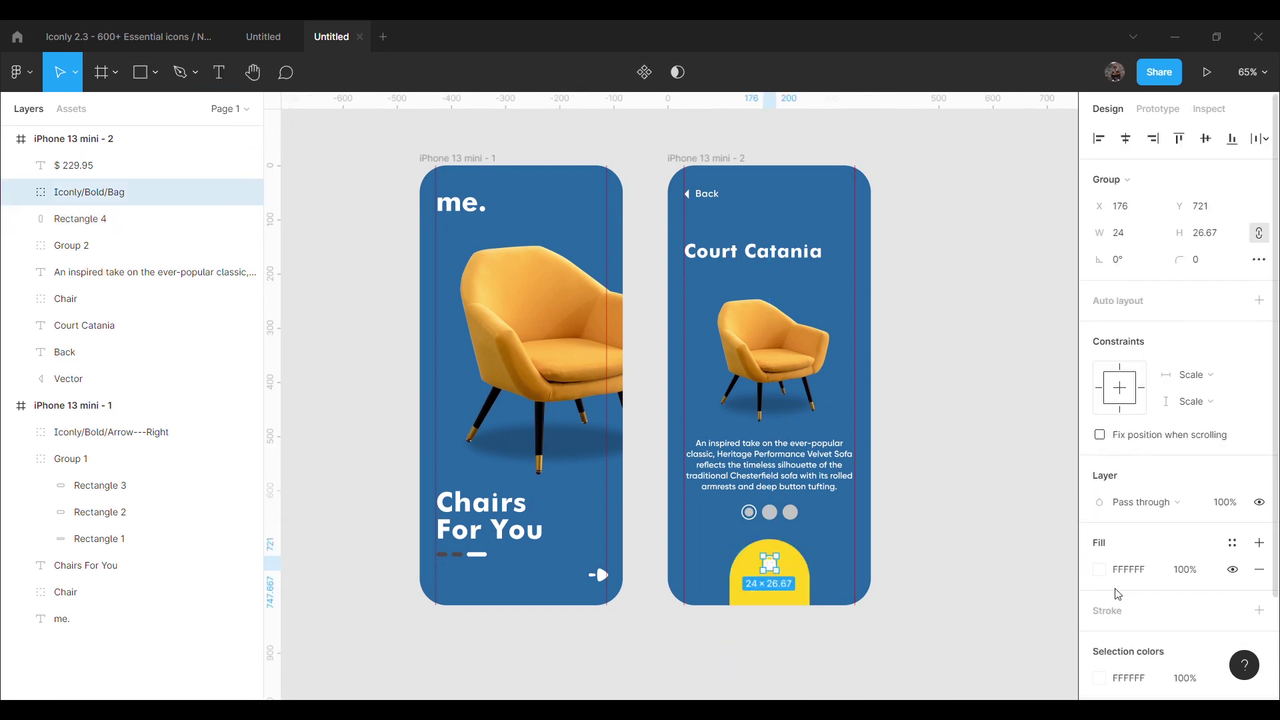
click(1100, 570)
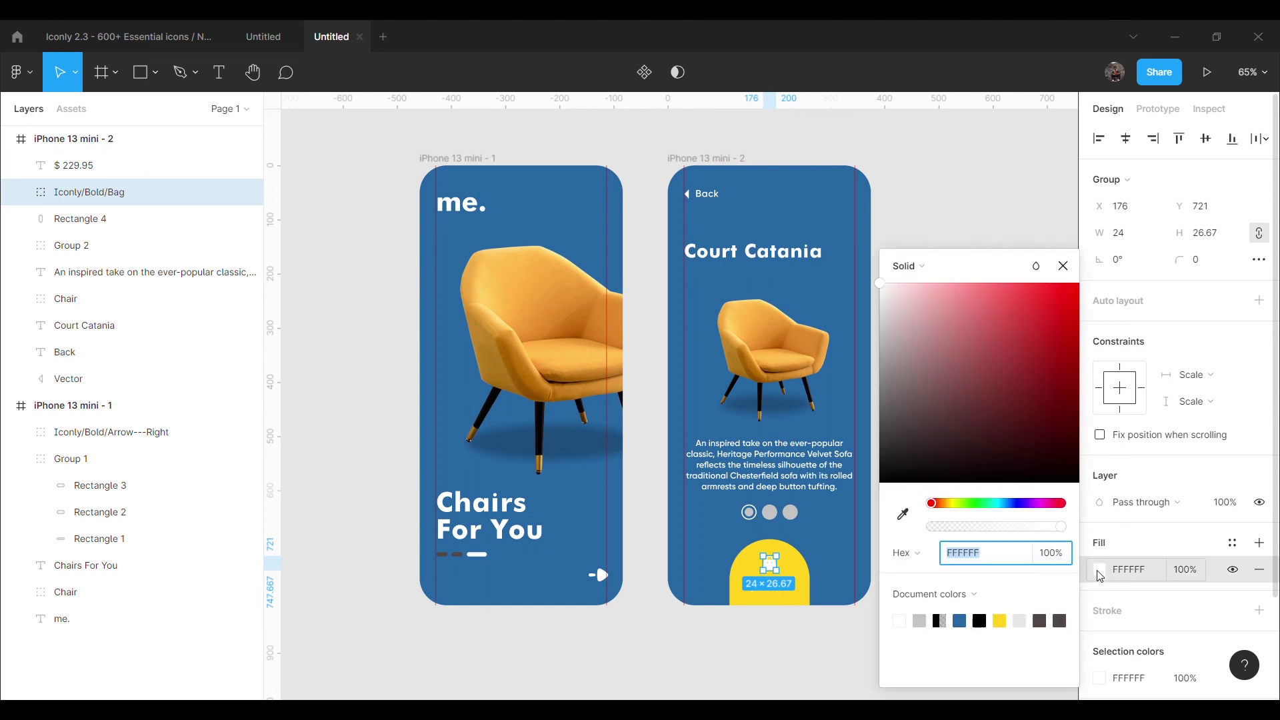
click(976, 621)
key(ctrl+z)
key(Escape)
click(772, 588)
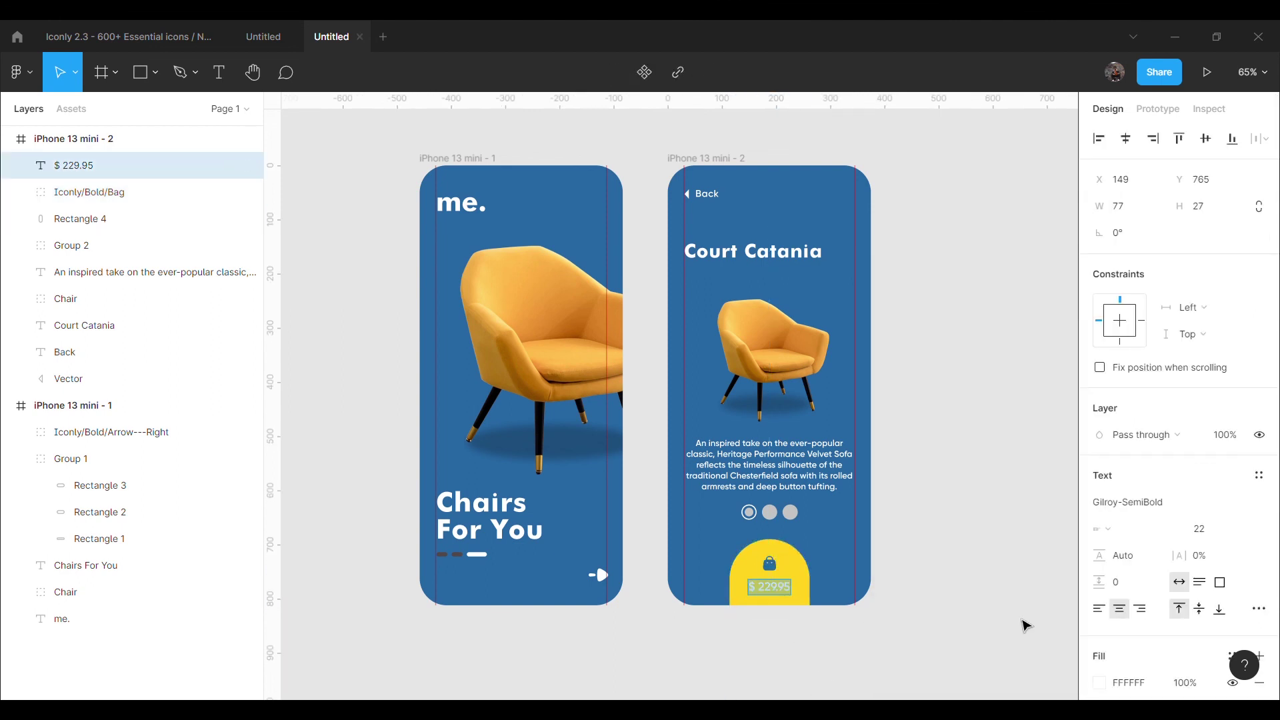
scroll(1115, 621, down, 3)
click(1100, 515)
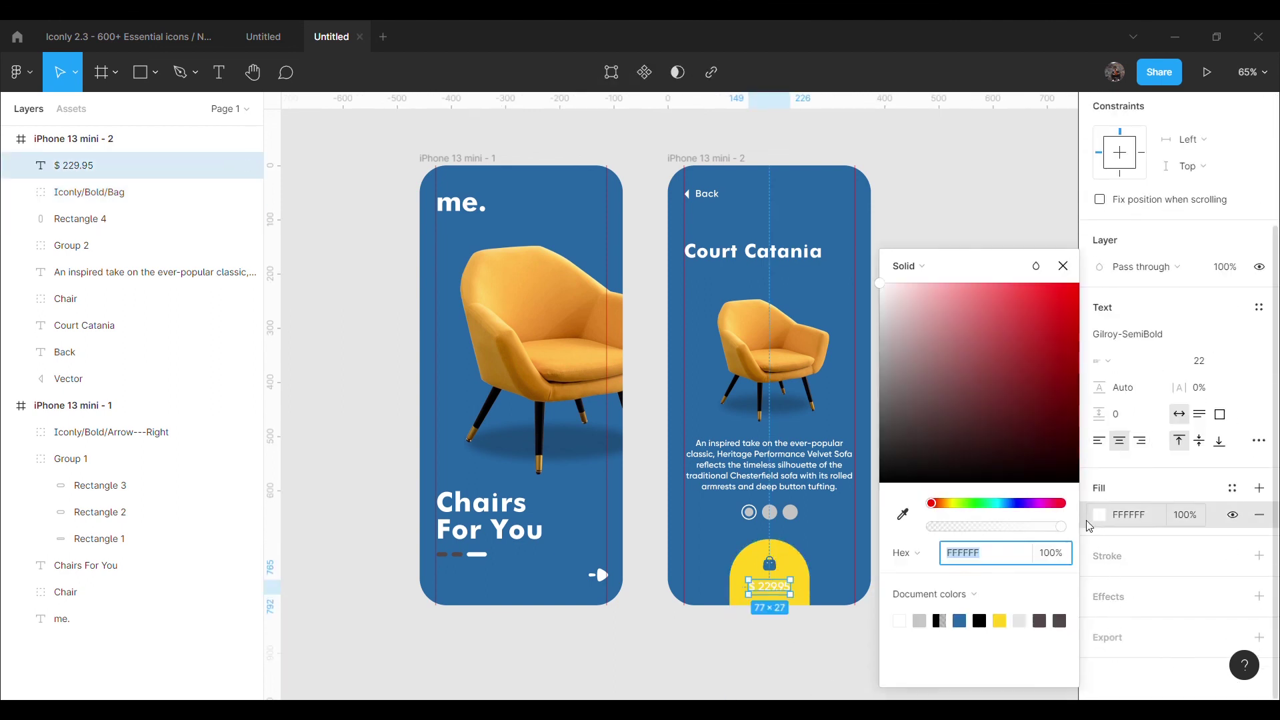
click(959, 621)
click(761, 675)
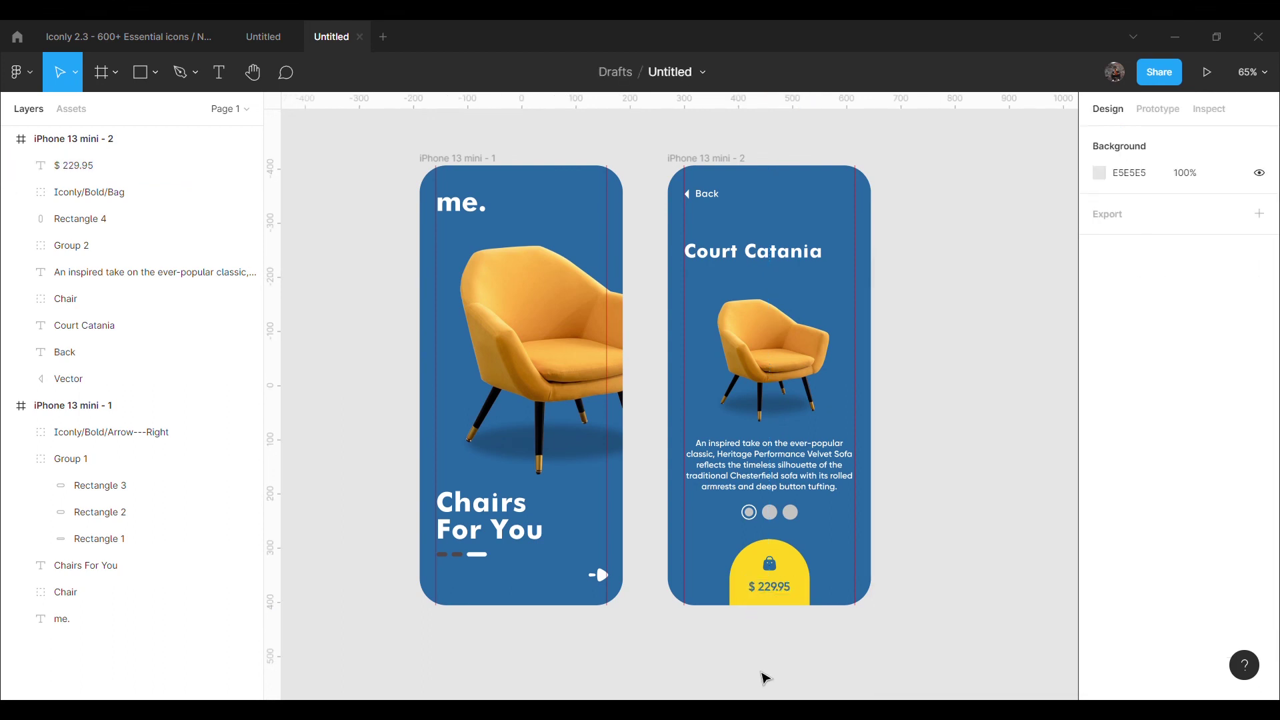
Step: Browse the font family list for the $ 229.95 price text without changing it
click(789, 591)
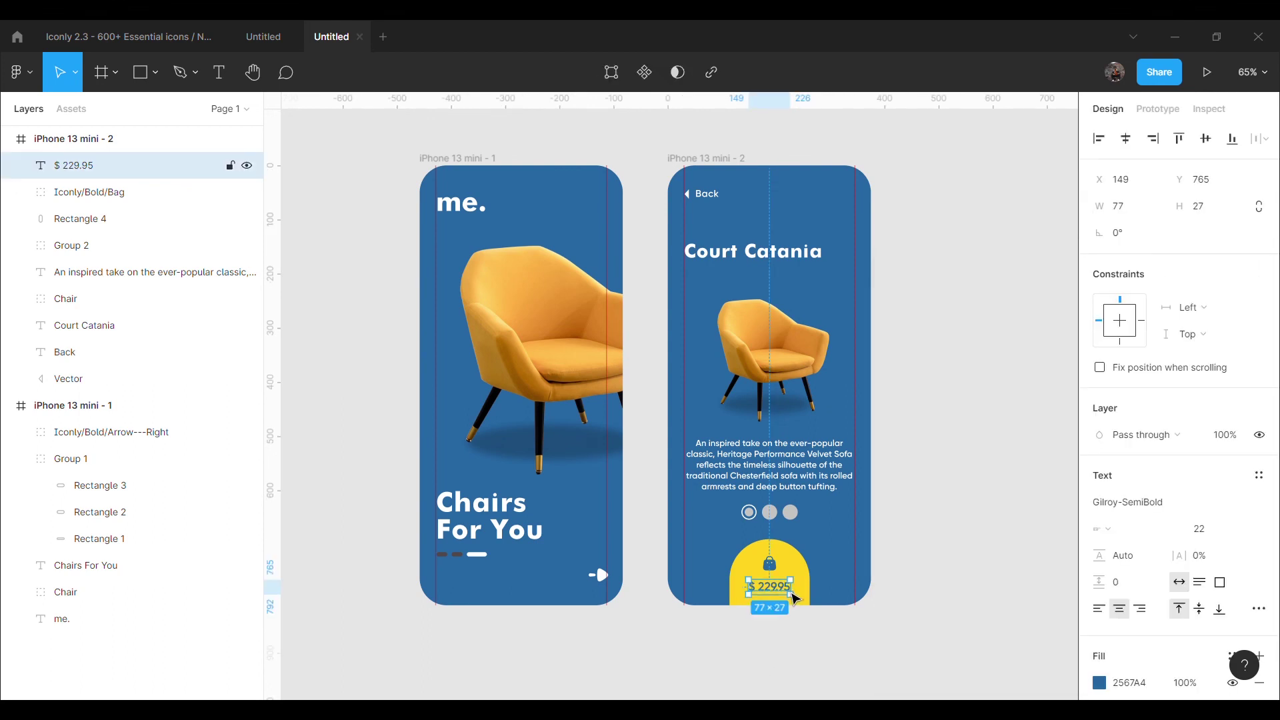
click(1260, 505)
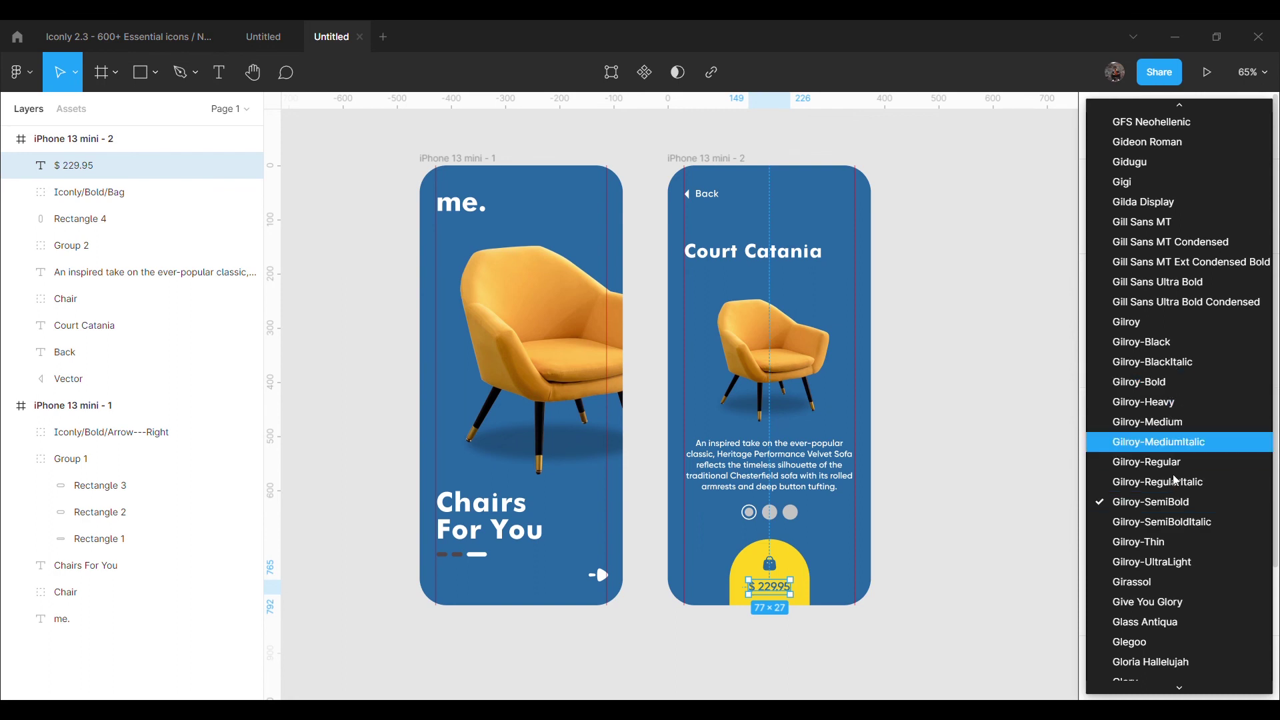
click(1174, 382)
click(986, 560)
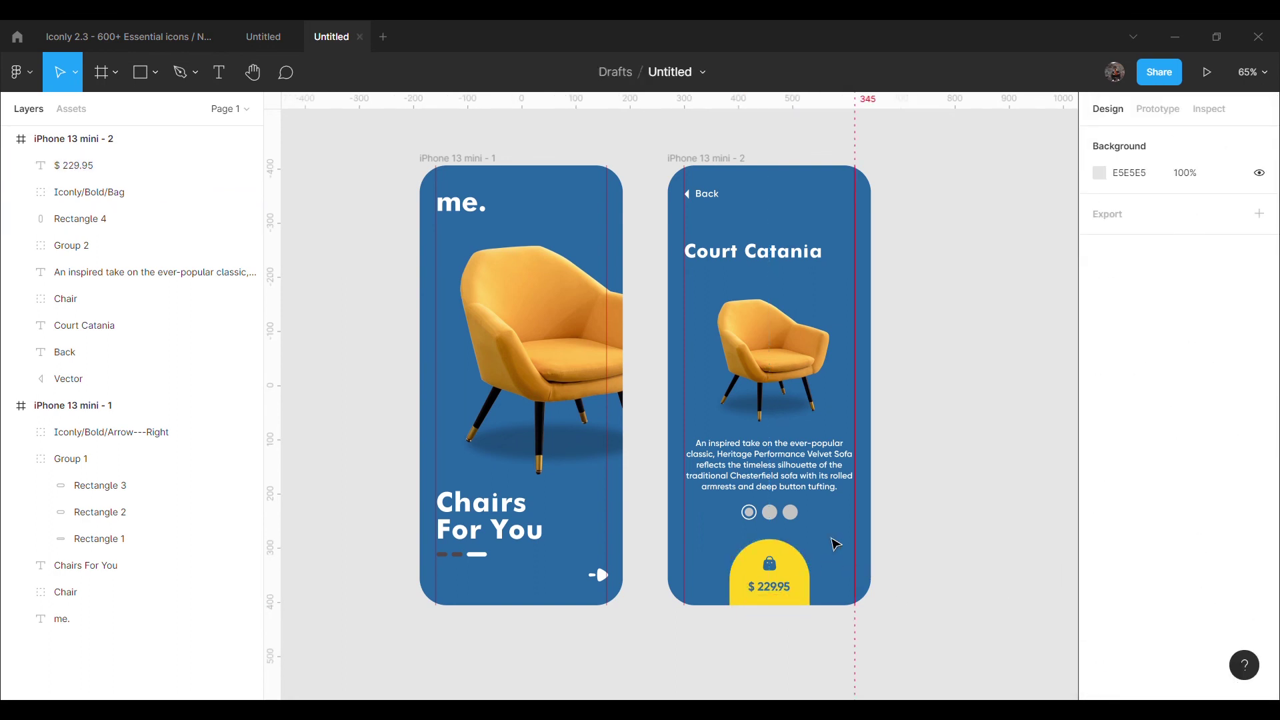
click(767, 521)
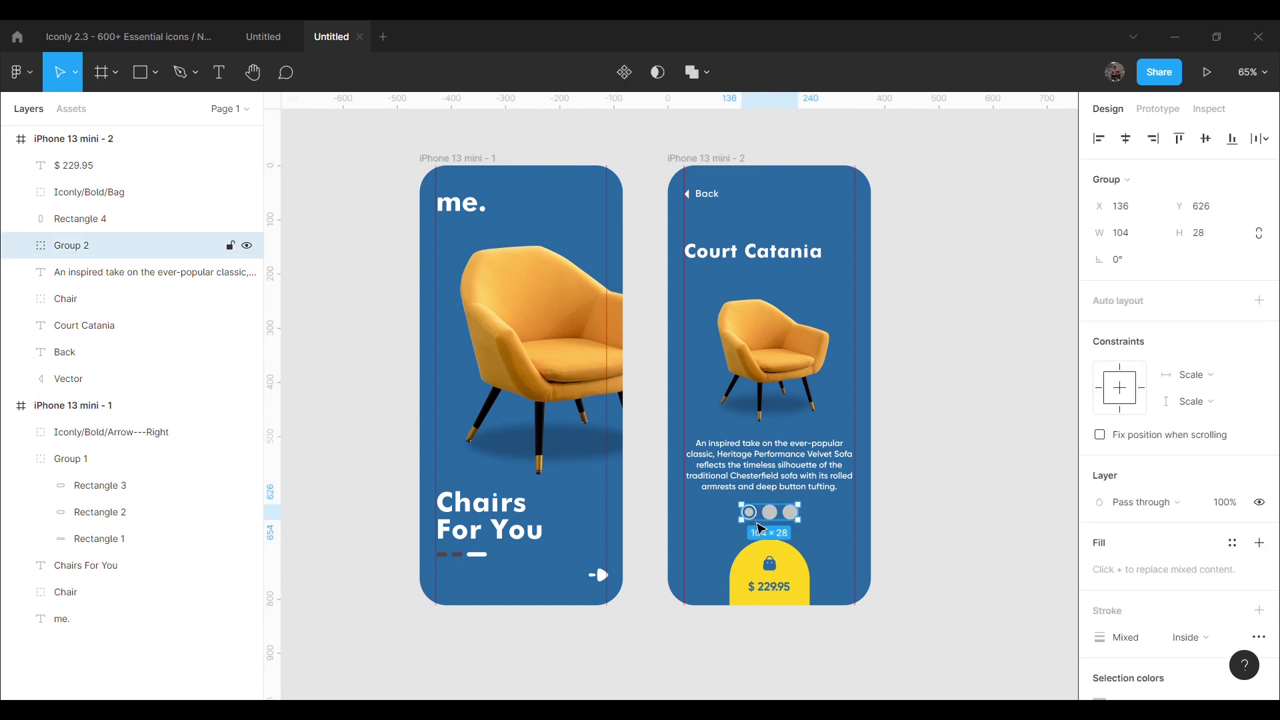
Step: Make the first swatch dot and its ring yellow and the second dot green
double_click(757, 519)
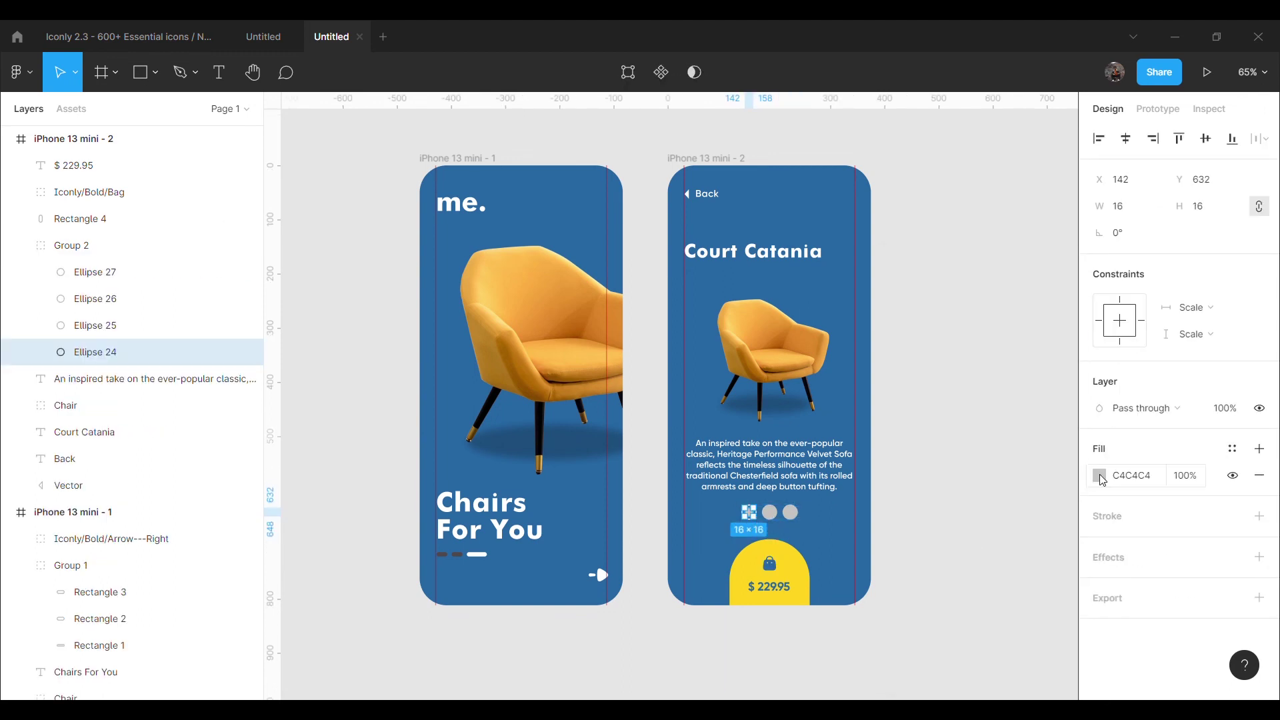
click(1099, 475)
click(999, 621)
click(946, 657)
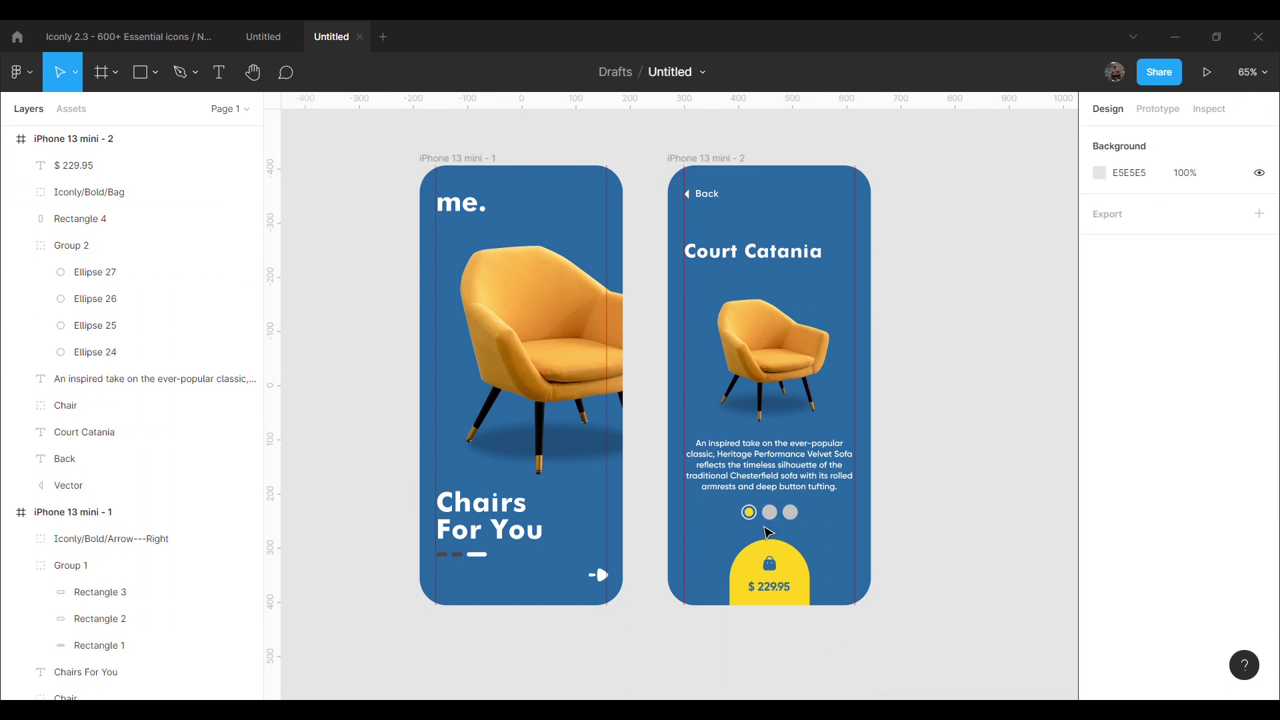
click(95, 325)
click(1099, 542)
click(979, 621)
click(956, 514)
Step: Give the third swatch dot a red E53935 fill
click(790, 512)
click(1137, 476)
text(E53935)
key(Return)
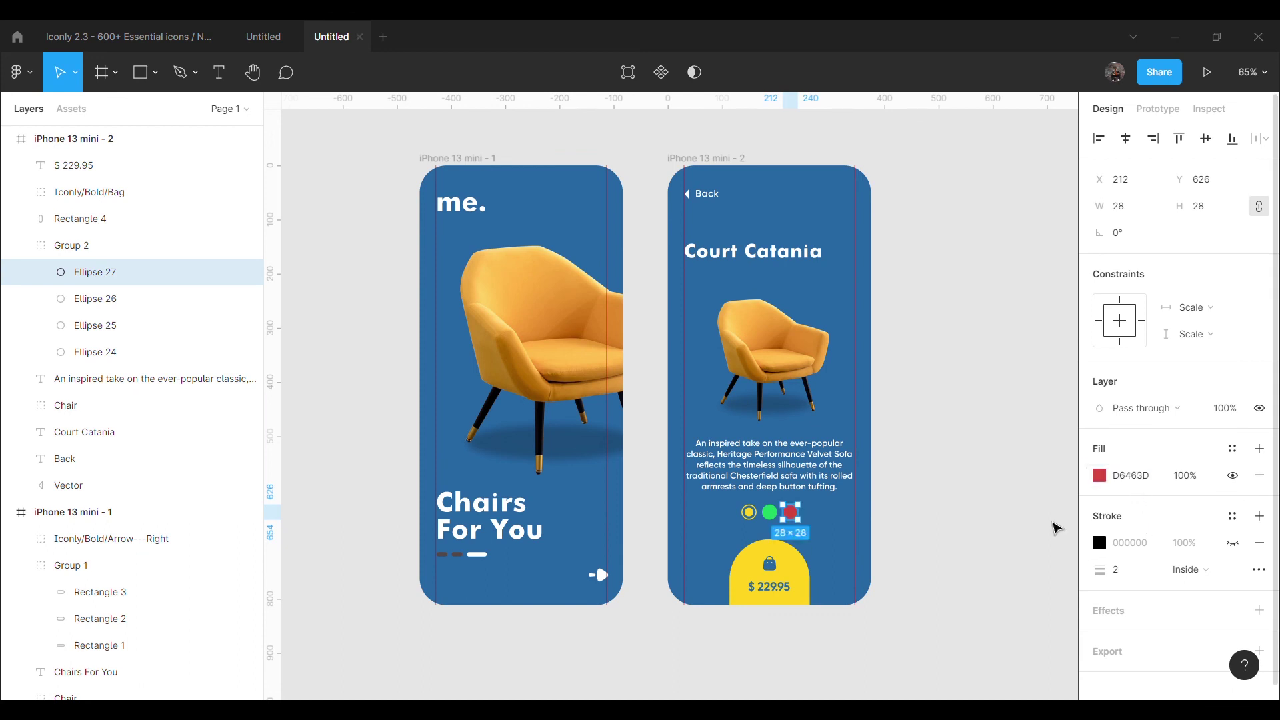
click(966, 486)
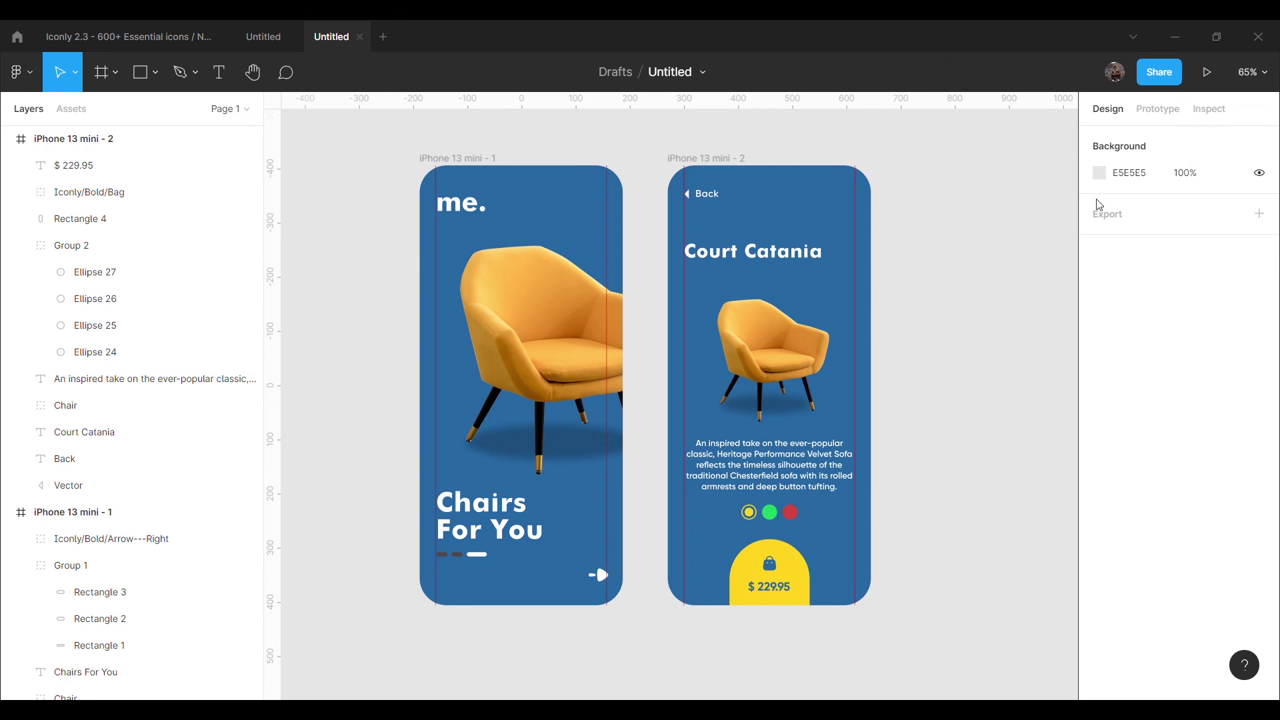
Step: Zoom the canvas to 85% and scroll over both finished screens
click(1257, 73)
text(5)
key(Return)
scroll(985, 422, up, 1)
scroll(985, 423, down, 1)
scroll(1013, 410, down, 1)
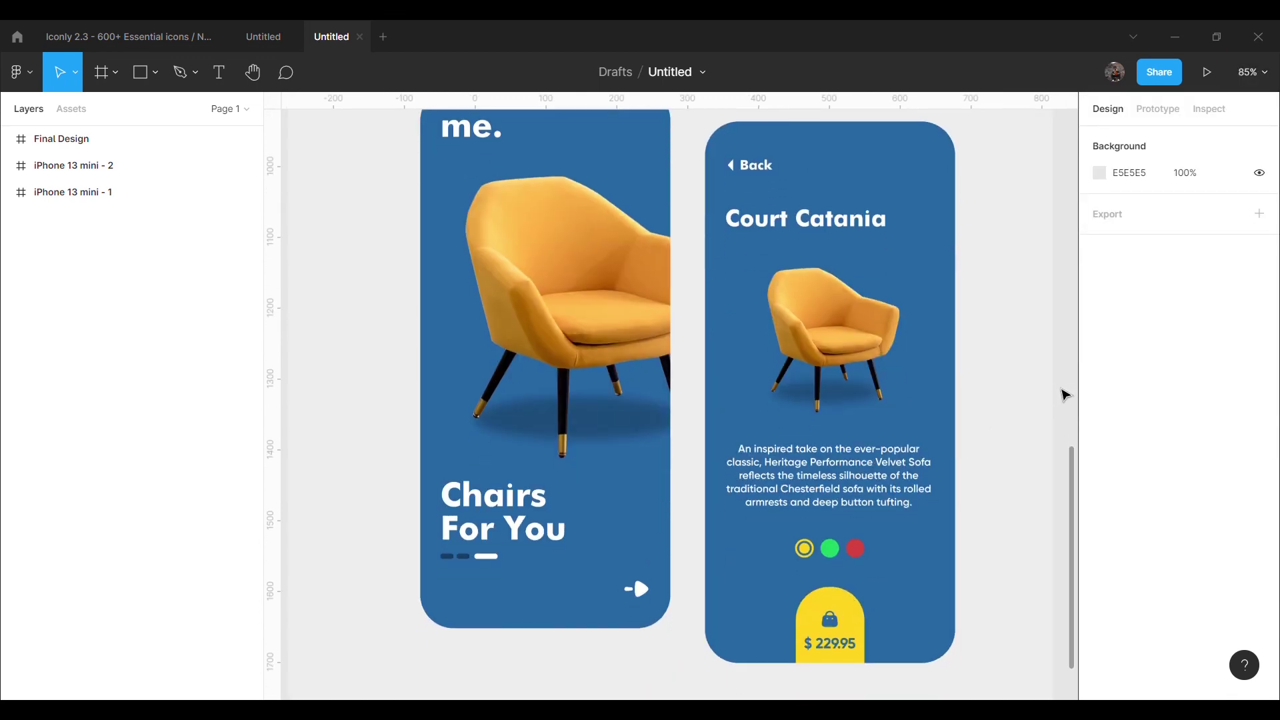
scroll(1064, 393, up, 1)
scroll(1063, 394, down, 1)
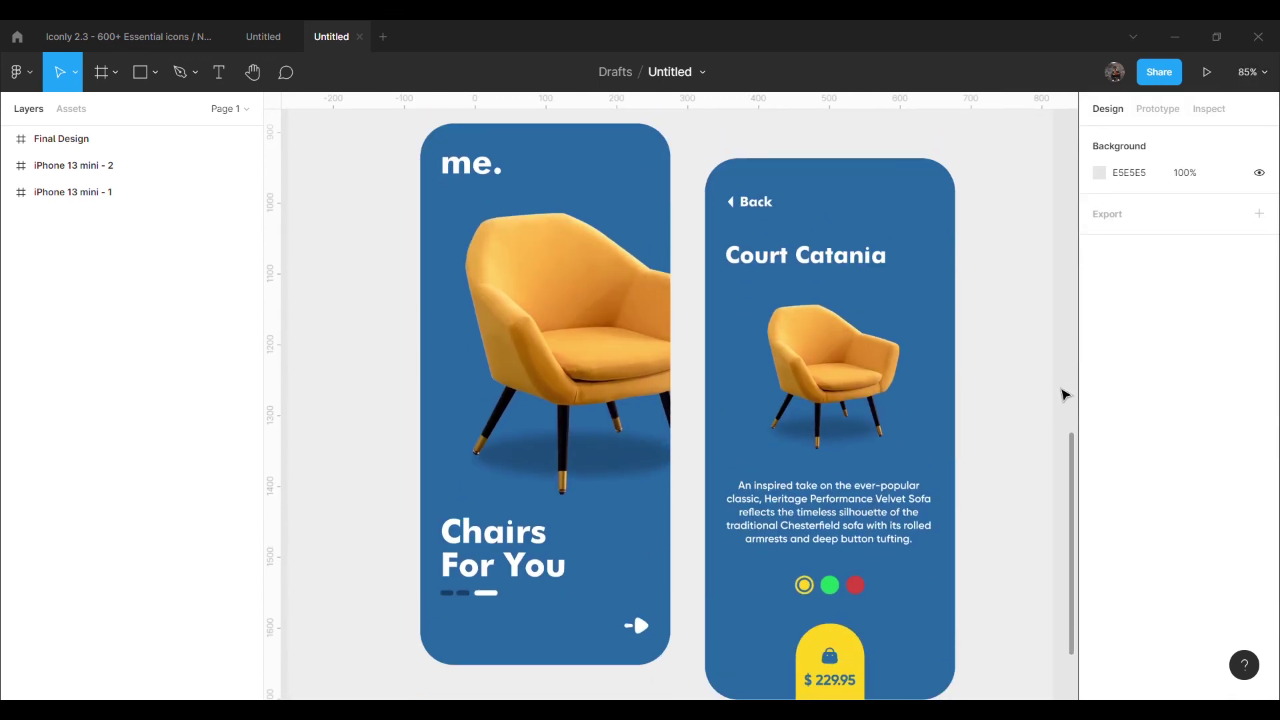
Step: Set the canvas zoom to 75%
click(1254, 72)
text(7)
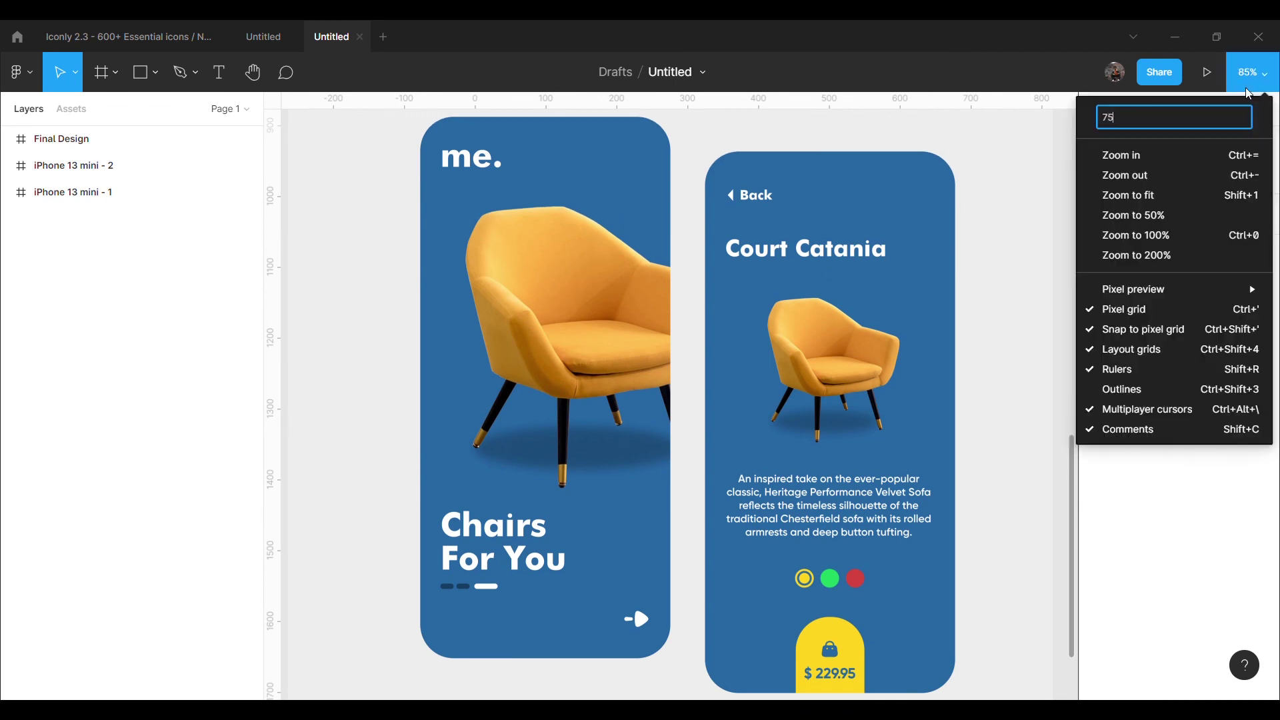
text(5)
key(Return)
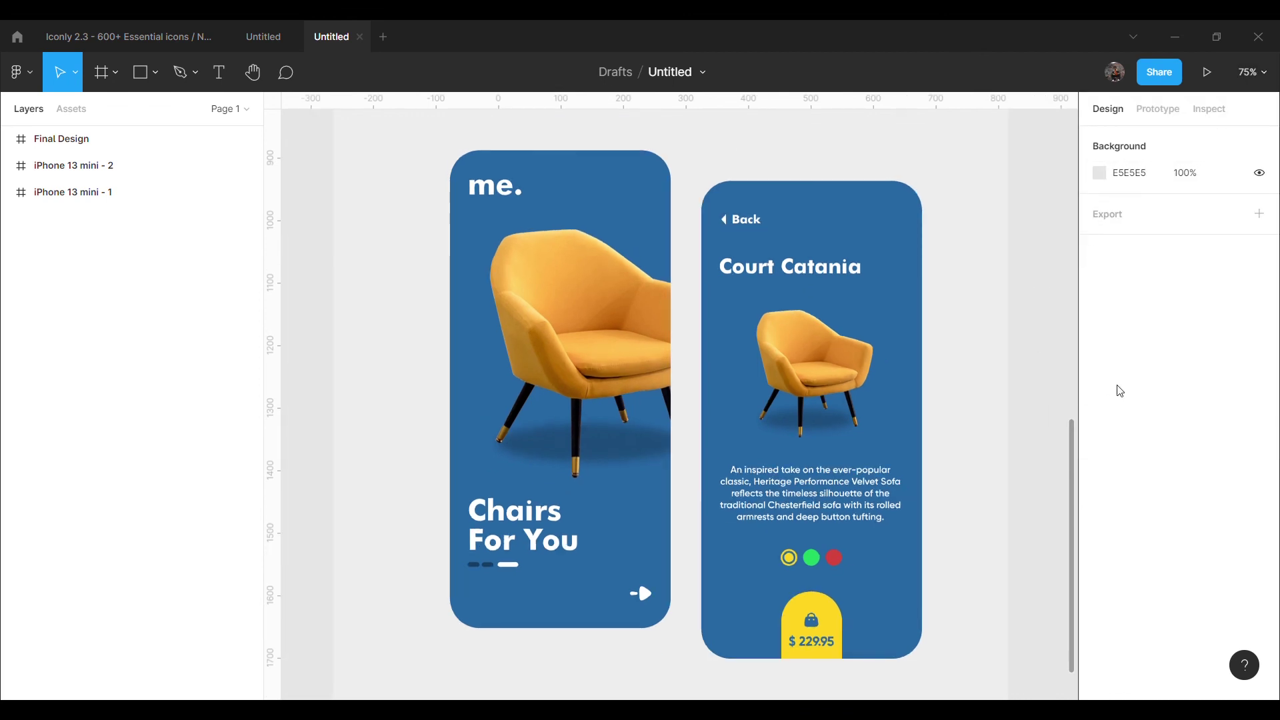